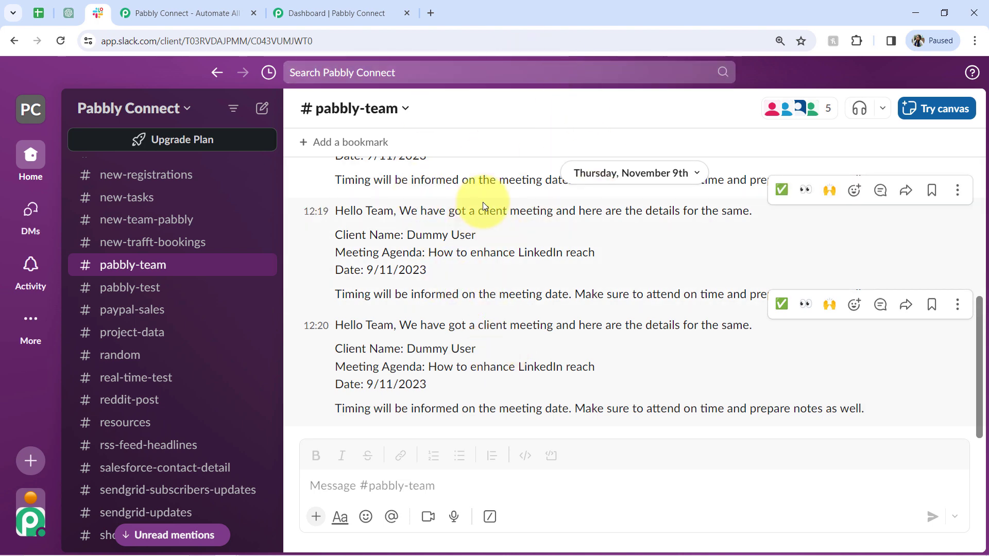
# - Review the instruction row in the Instructions for Team sheet, the ChatGPT conversation and the Slack pabbly-team channel
pyautogui.click(67, 12)
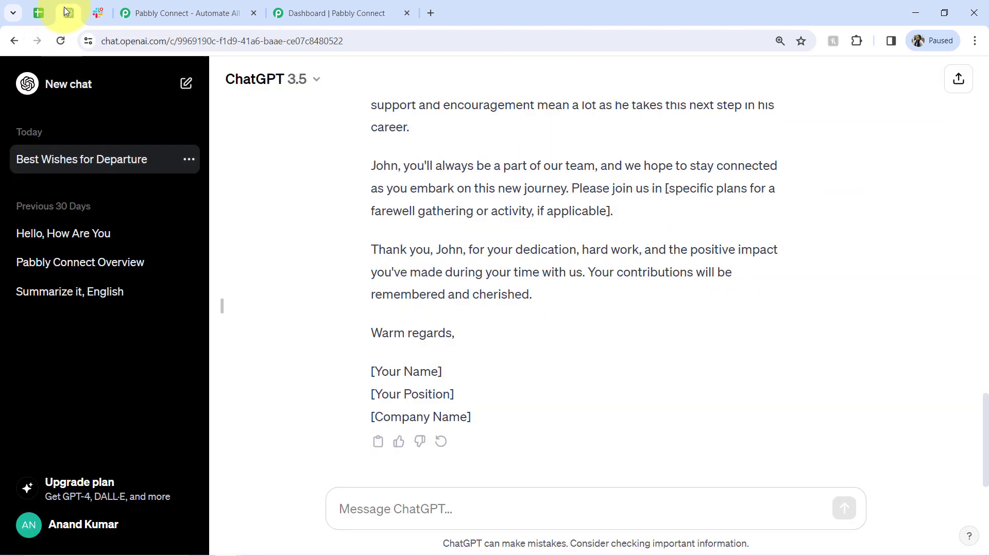
pyautogui.click(39, 11)
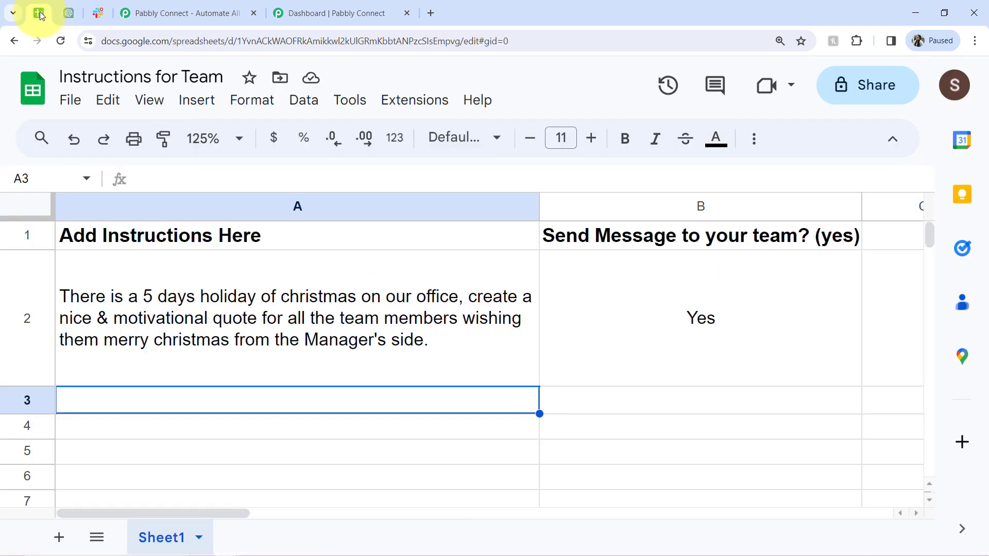
pyautogui.click(137, 298)
pyautogui.doubleClick(145, 296)
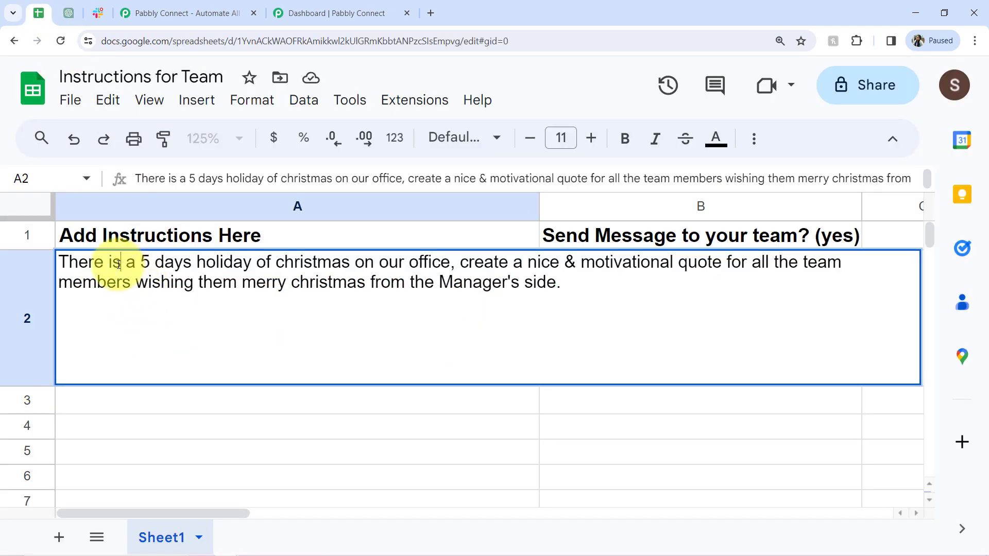
pyautogui.moveTo(120, 265); pyautogui.dragTo(407, 286)
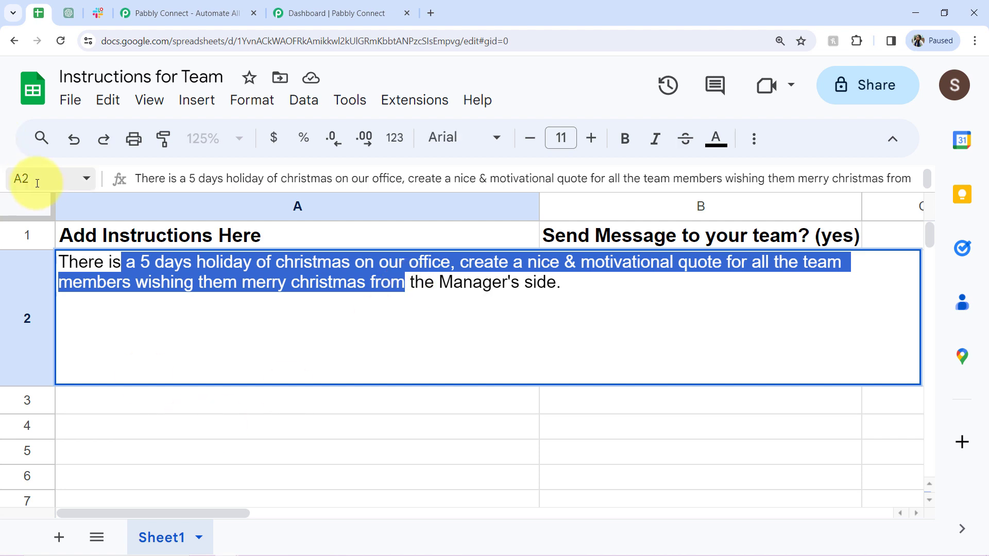
pyautogui.click(65, 13)
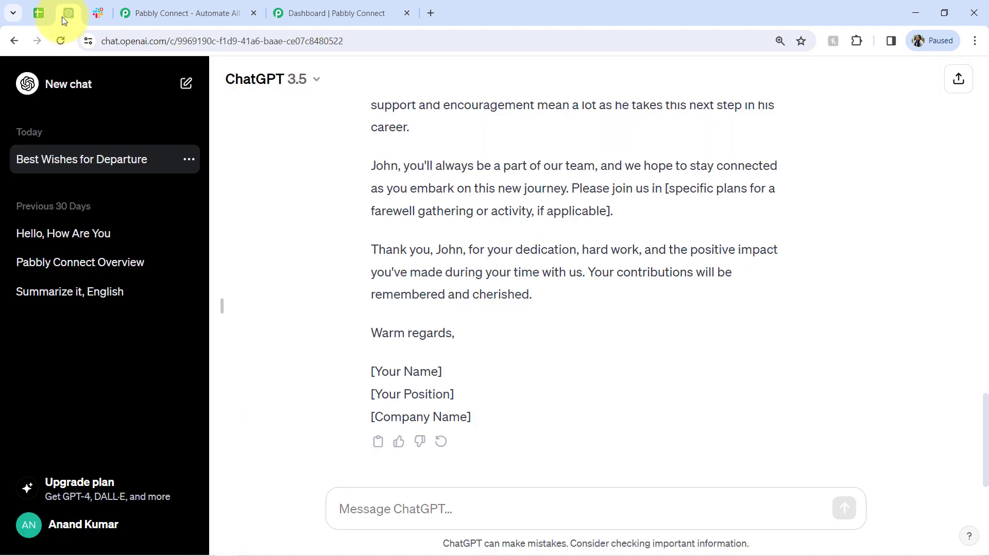
pyautogui.click(39, 13)
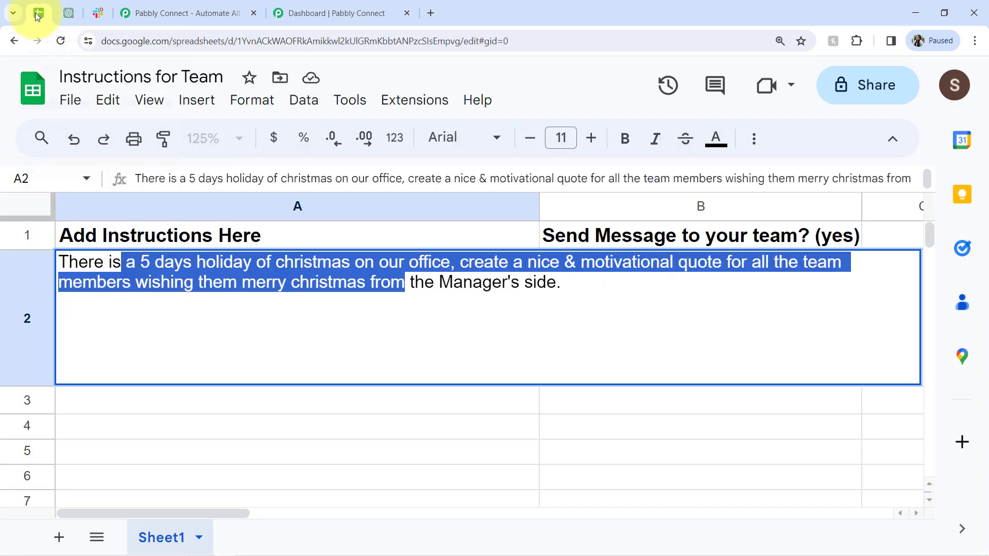
pyautogui.click(126, 445)
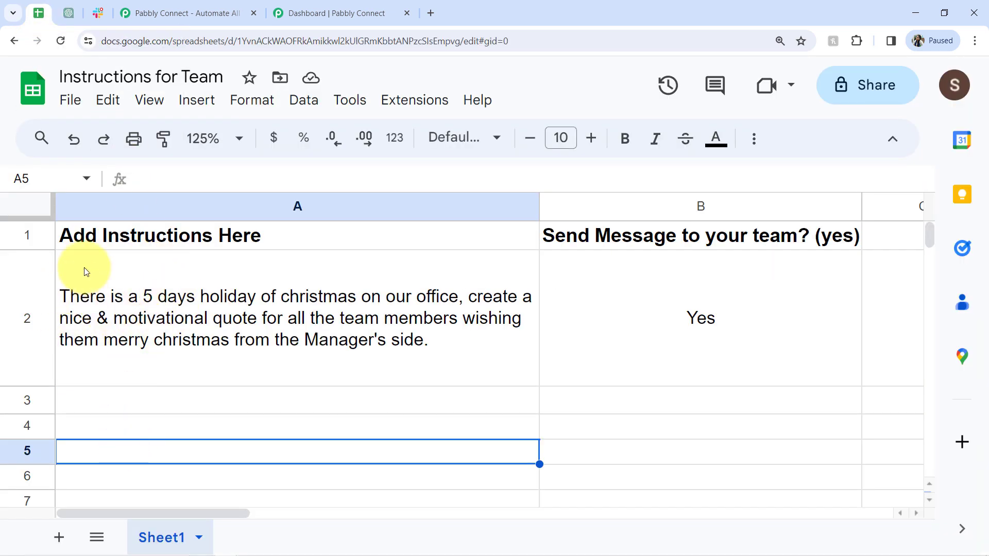
pyautogui.click(66, 15)
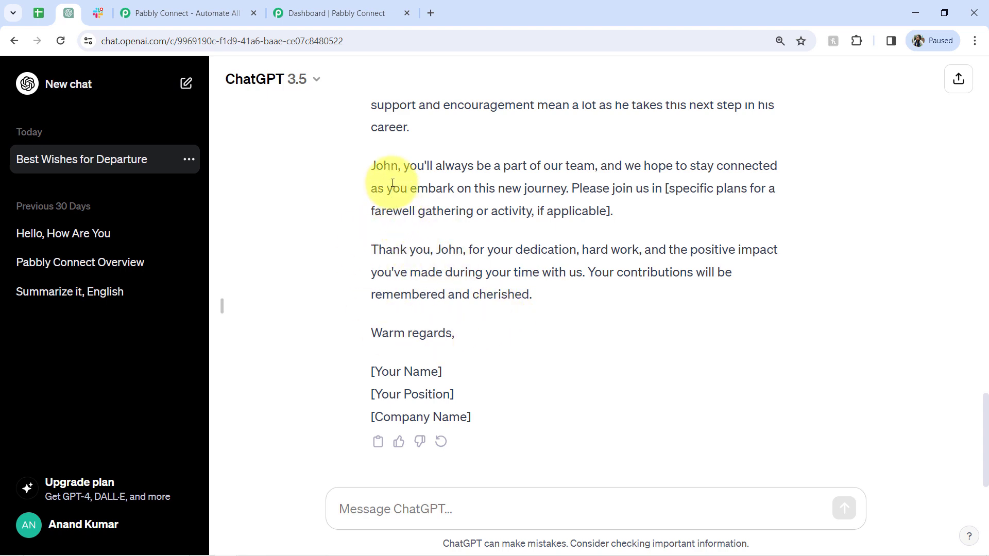
pyautogui.click(95, 19)
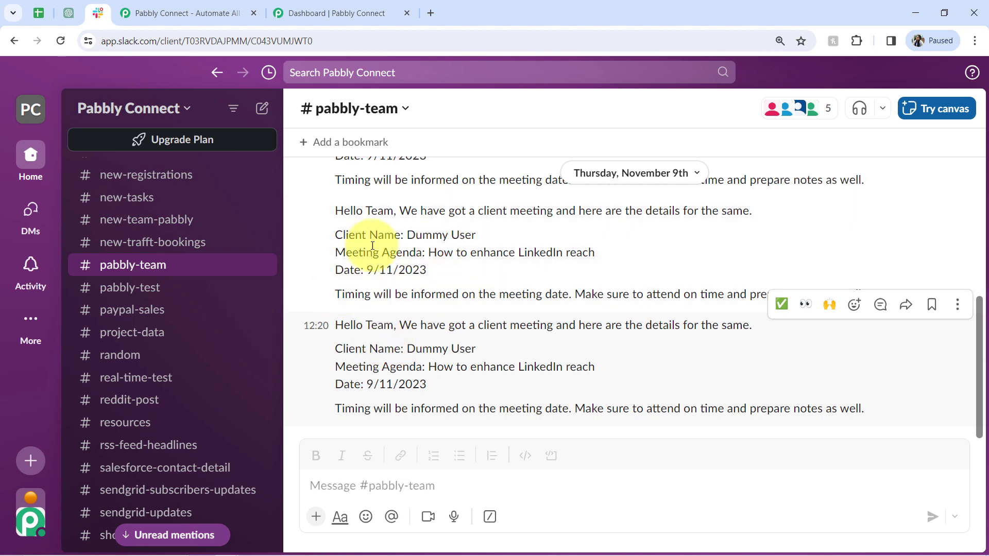
pyautogui.click(39, 16)
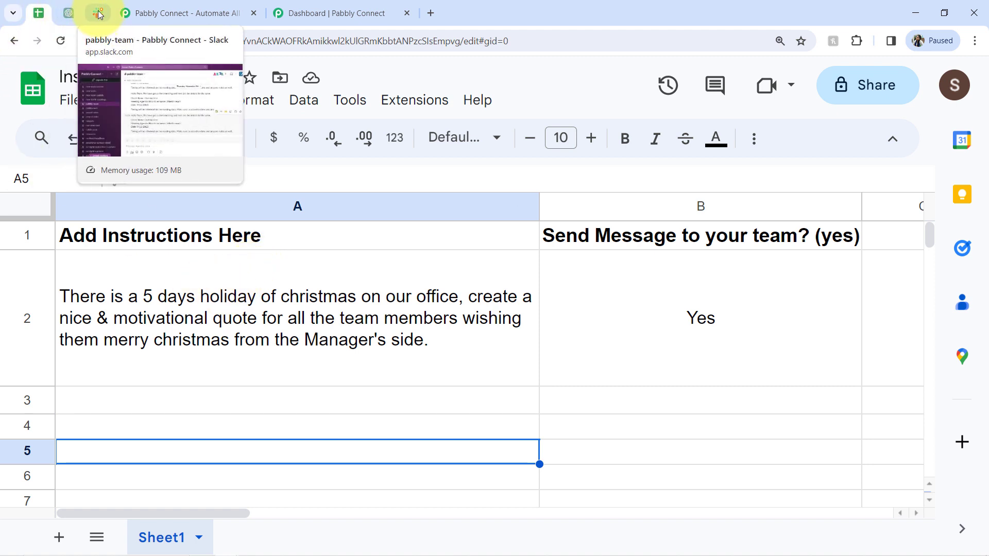
# - Look over the Pabbly Connect landing page with its address and headline, and the account dashboard
pyautogui.click(170, 13)
pyautogui.moveTo(122, 40); pyautogui.dragTo(225, 69)
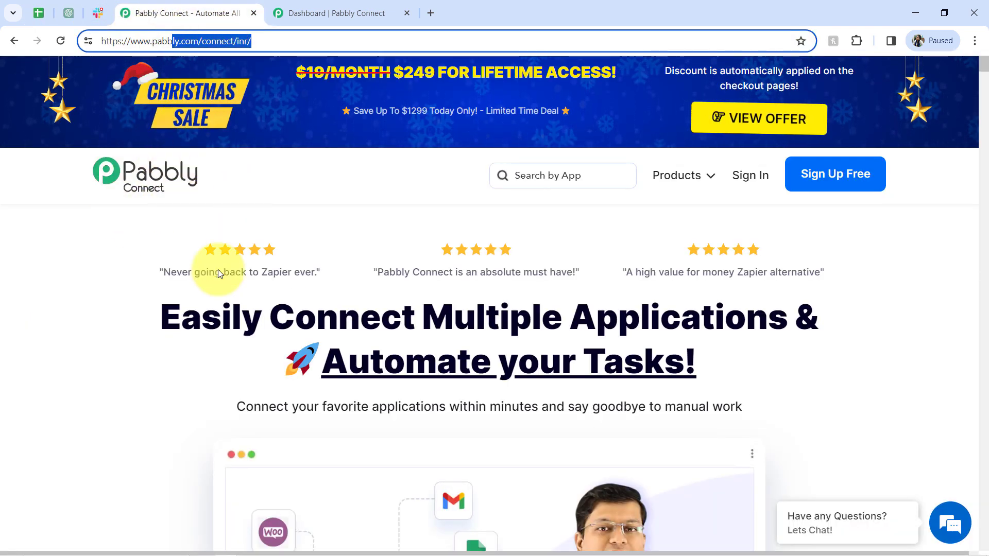
pyautogui.click(236, 301)
pyautogui.moveTo(236, 301); pyautogui.dragTo(719, 395)
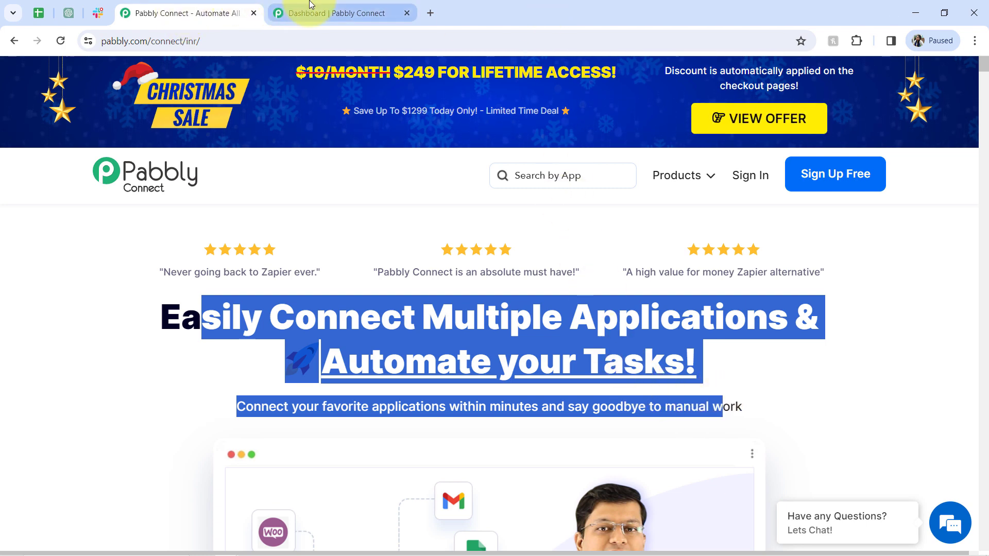
pyautogui.click(288, 11)
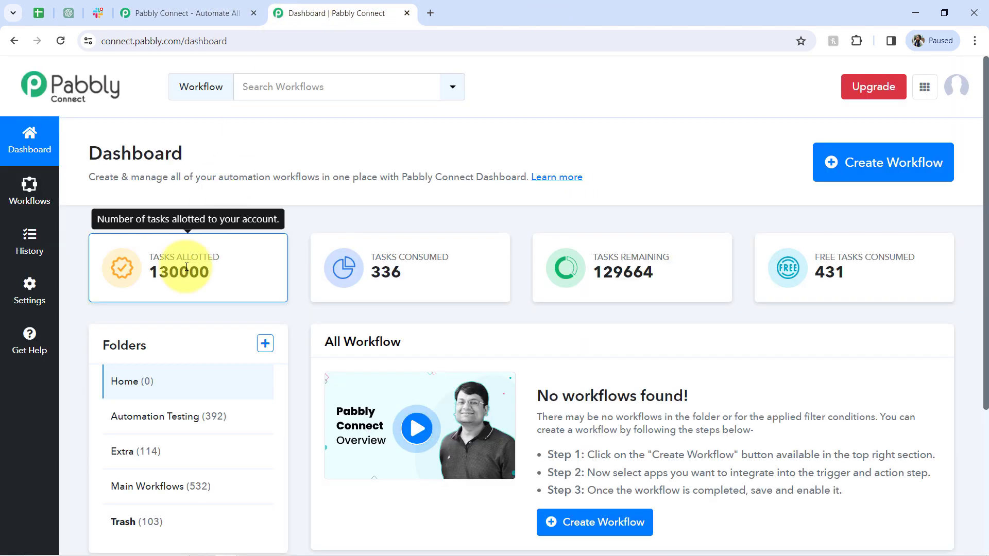
pyautogui.click(226, 12)
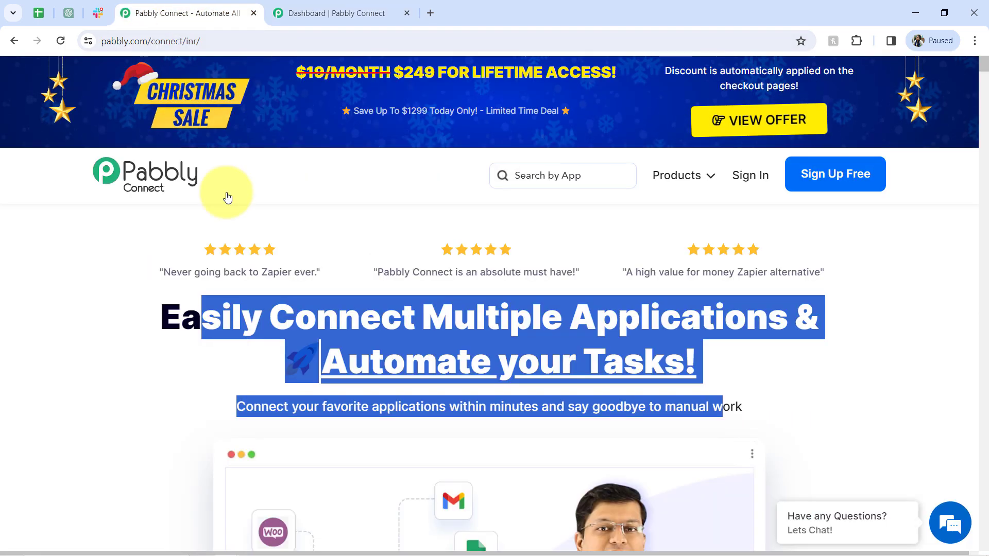
pyautogui.click(230, 333)
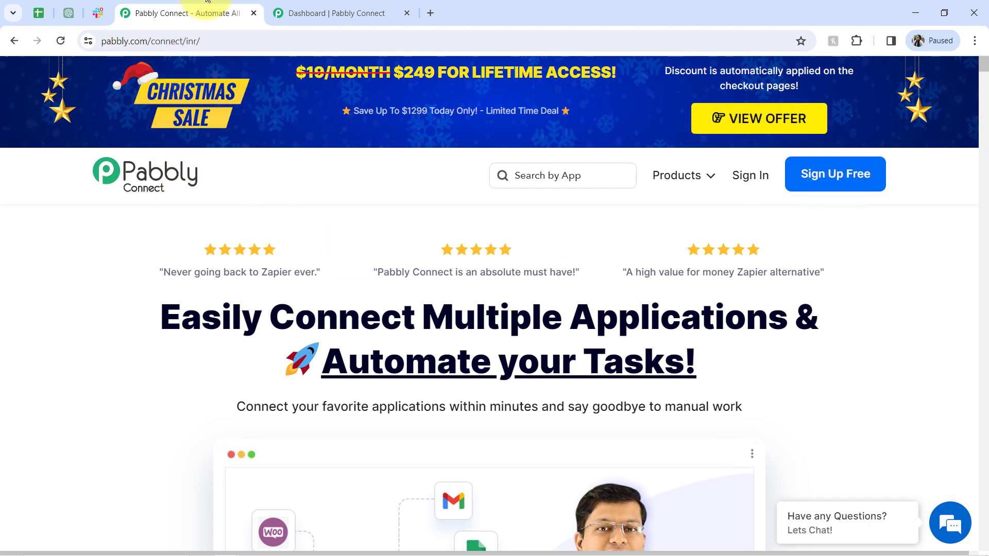
# - Create a workflow named "Send Channel Message on Slack from ChatGPT Automatically" in the Main Workflows folder from the Pabbly Connect dashboard
pyautogui.click(305, 2)
pyautogui.doubleClick(152, 151)
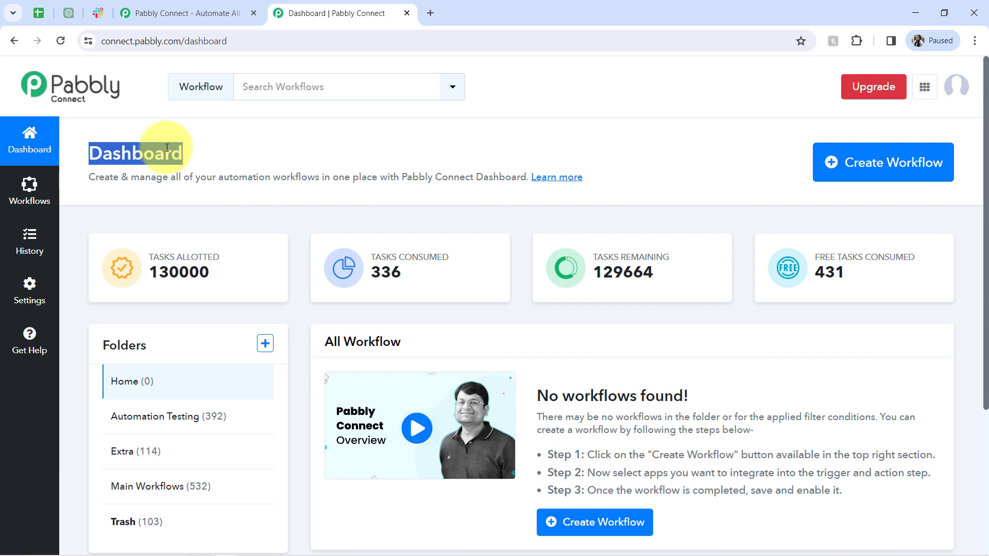
pyautogui.click(859, 160)
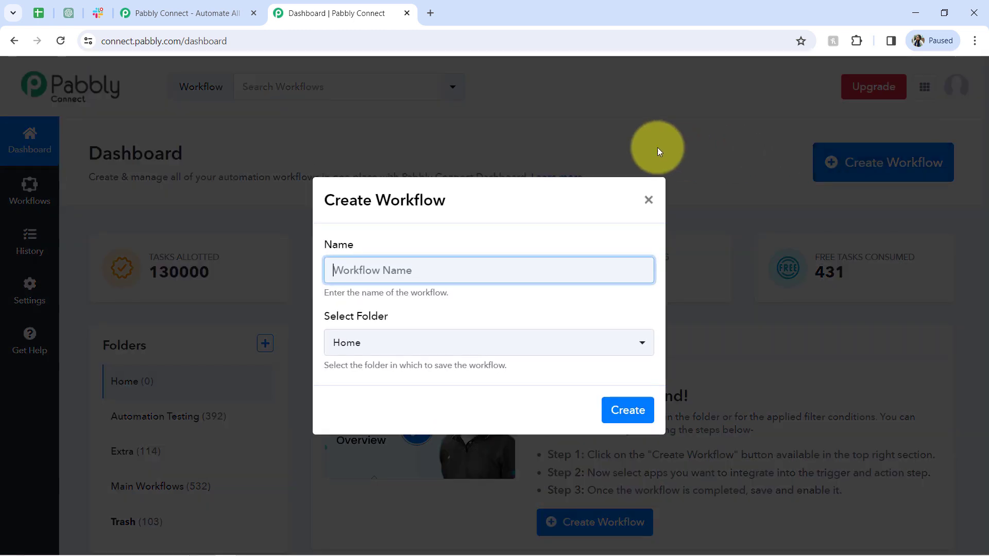
pyautogui.write('Send Channel Message on Slack from ChatGPT Automatically')
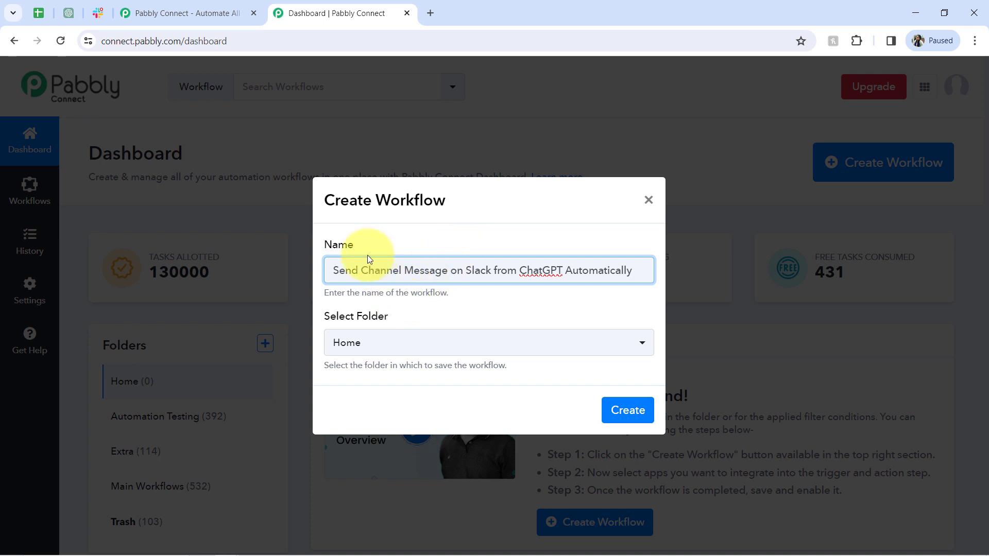
pyautogui.moveTo(368, 271); pyautogui.dragTo(604, 272)
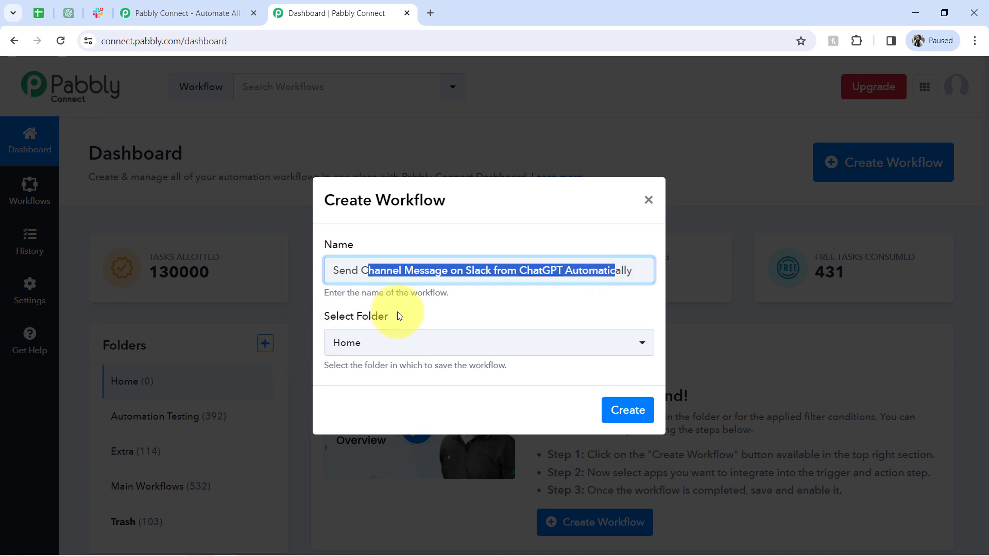
pyautogui.click(358, 342)
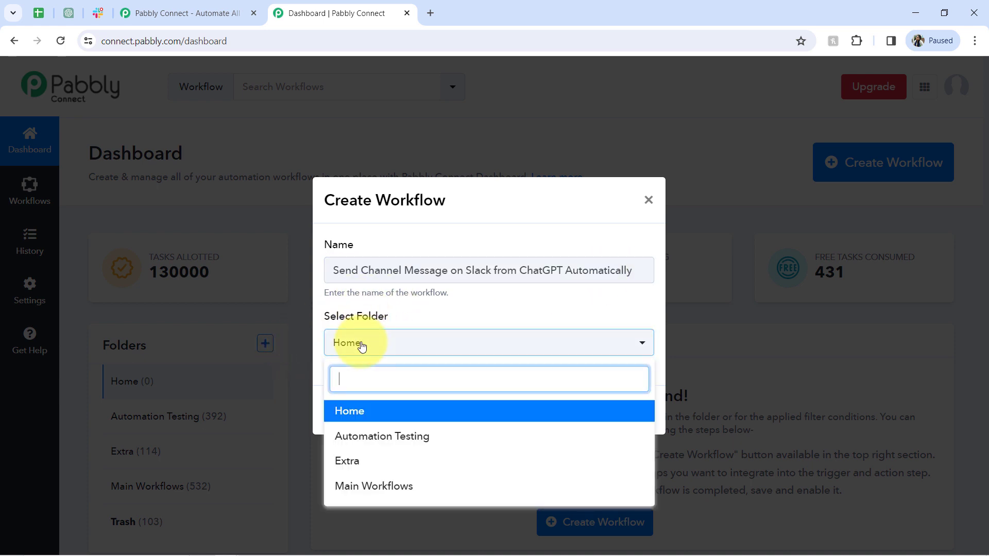
pyautogui.click(360, 487)
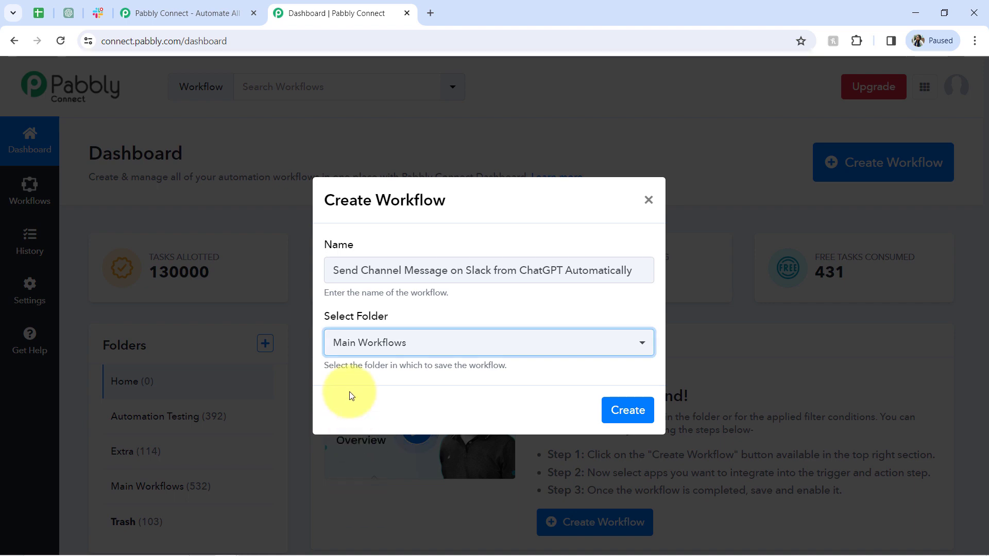
pyautogui.click(633, 406)
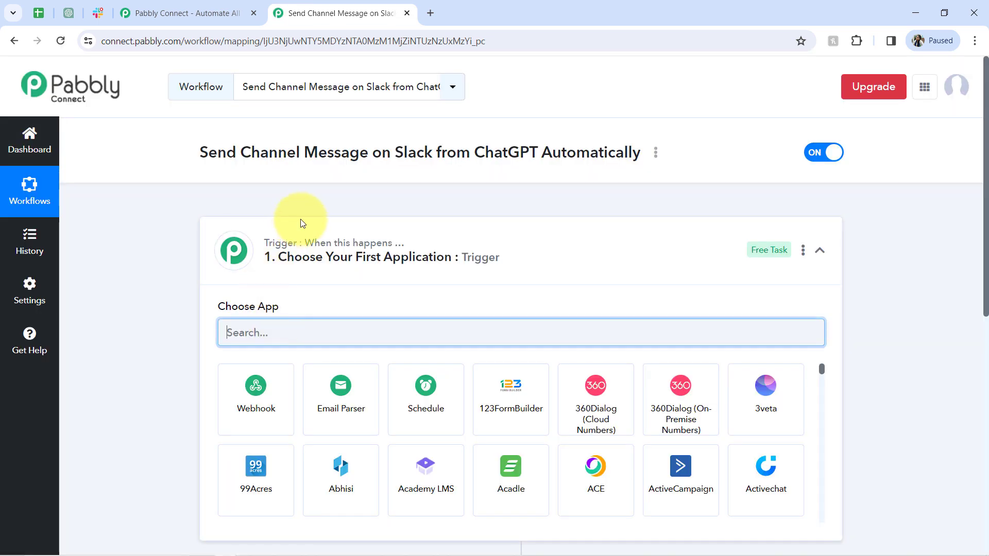
# - Choose Google Sheets as the workflow's trigger application
pyautogui.click(319, 246)
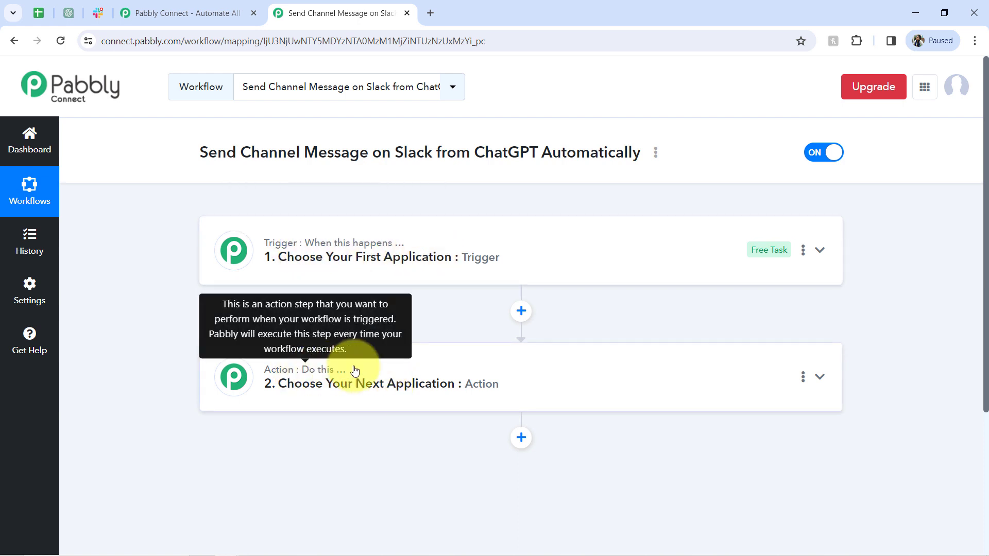
pyautogui.click(355, 255)
pyautogui.tripleClick(307, 155)
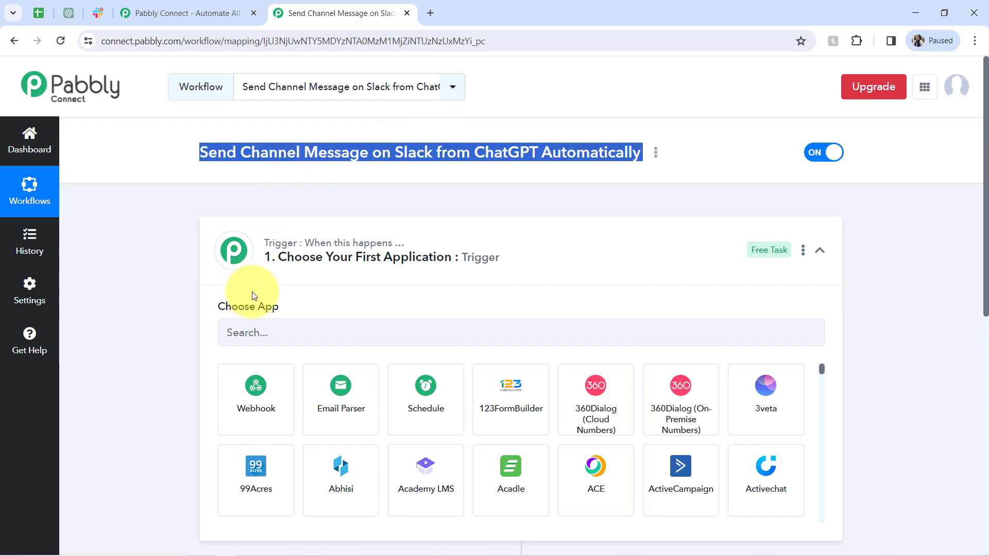
pyautogui.click(252, 332)
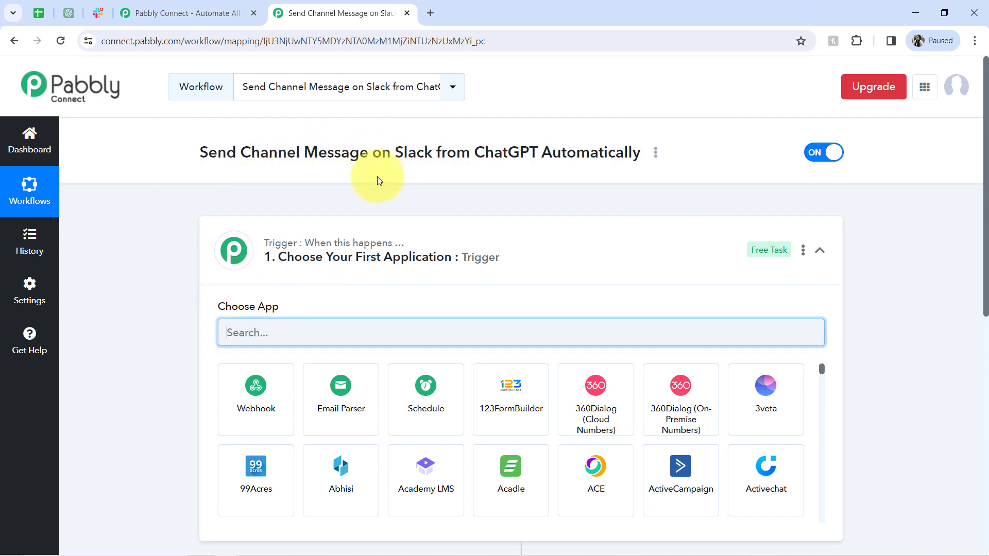
pyautogui.write('s')
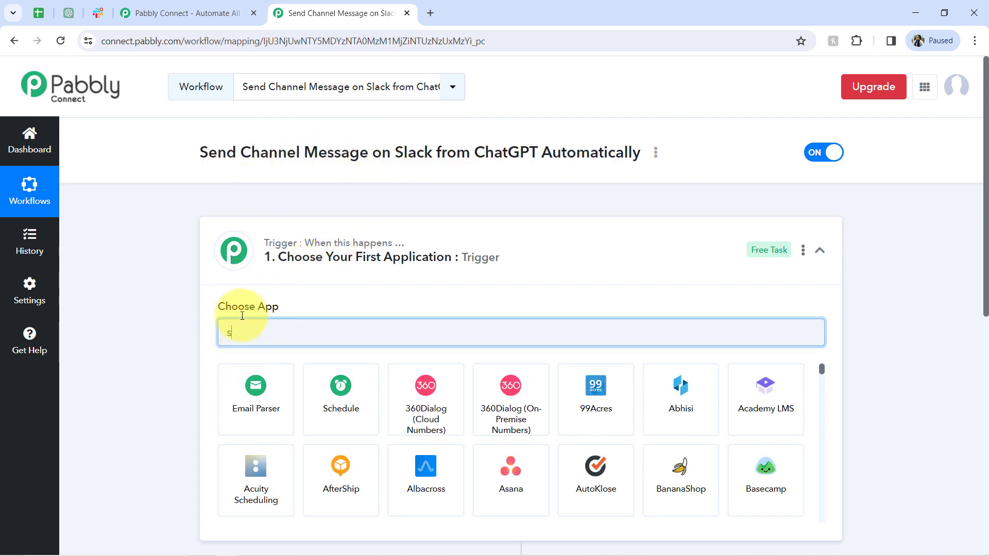
pyautogui.write('hee')
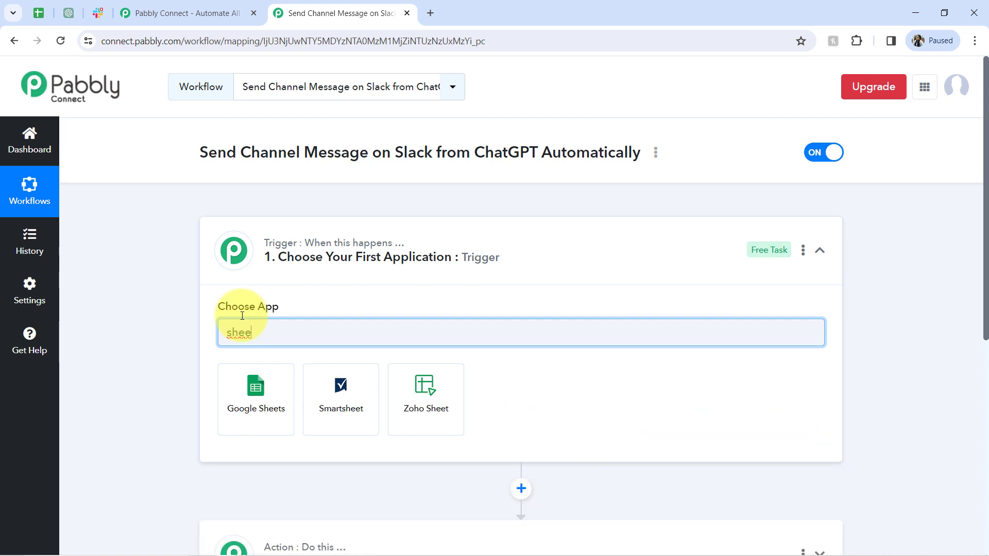
pyautogui.click(261, 405)
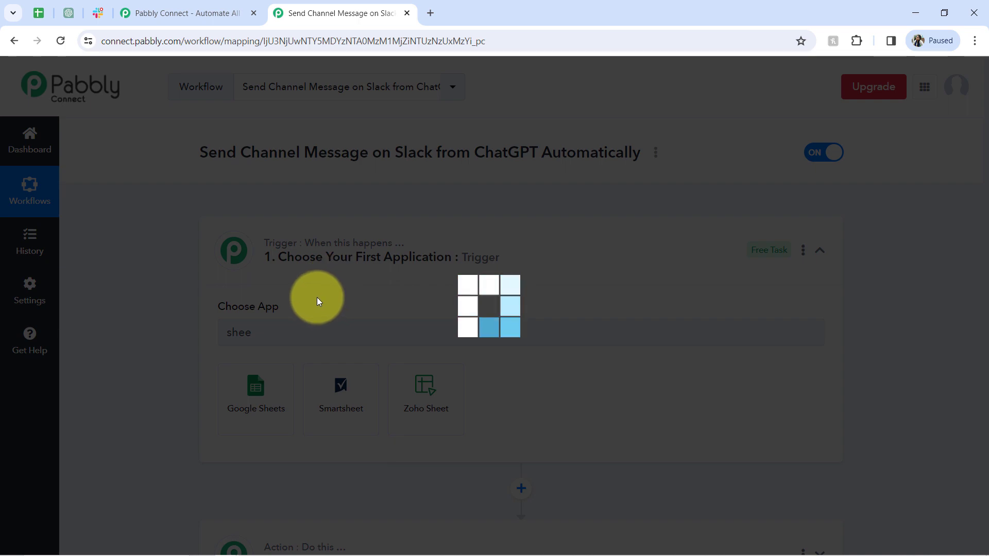
# - Choose OpenAI (ChatGPT, DALL-E) as the application for the action step and view its available action events
pyautogui.scroll(-4, 986, 225)
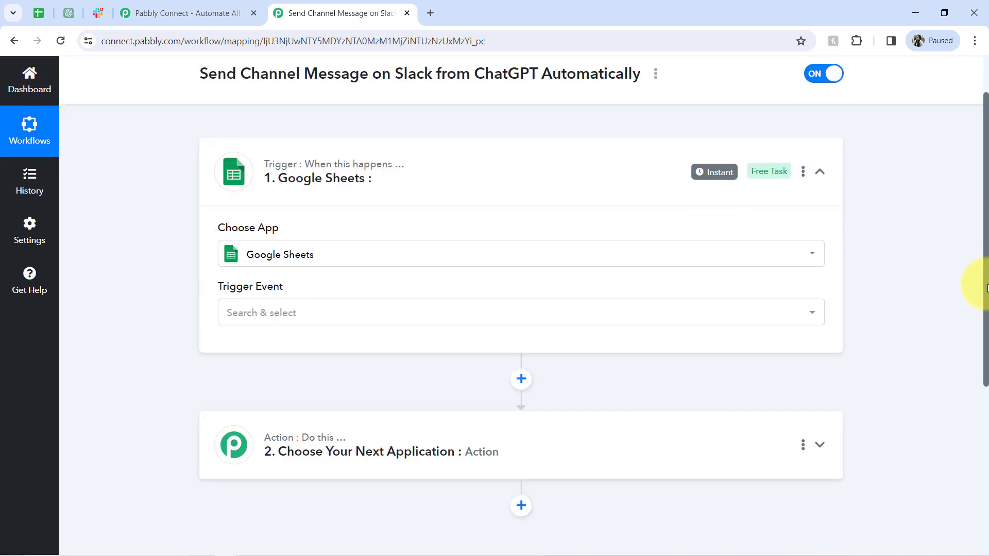
pyautogui.click(296, 353)
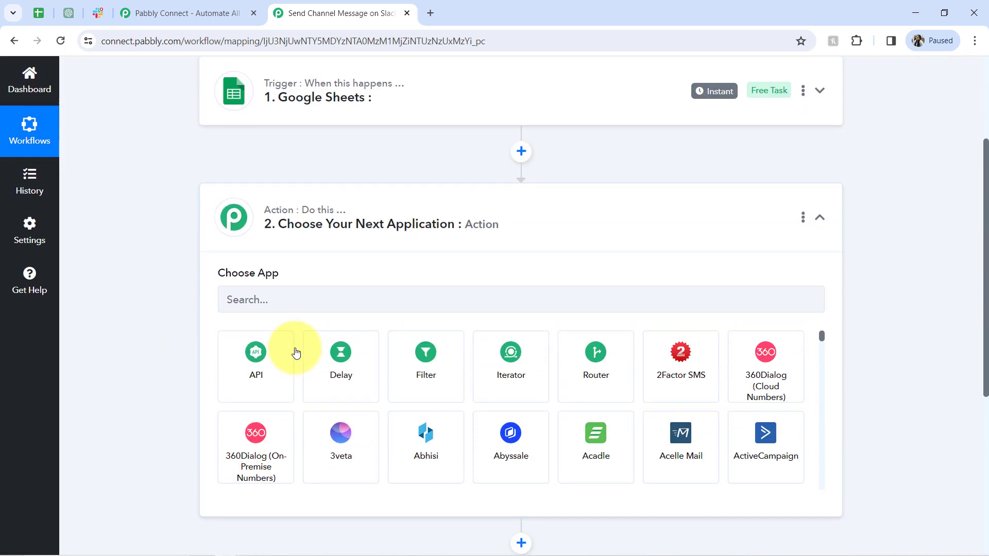
pyautogui.click(264, 301)
pyautogui.write('op')
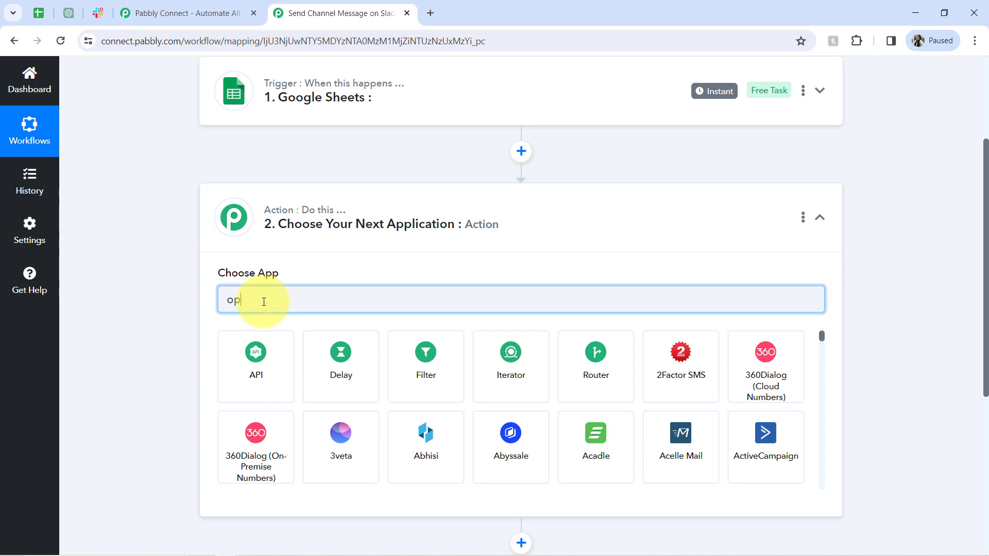
pyautogui.write('ena')
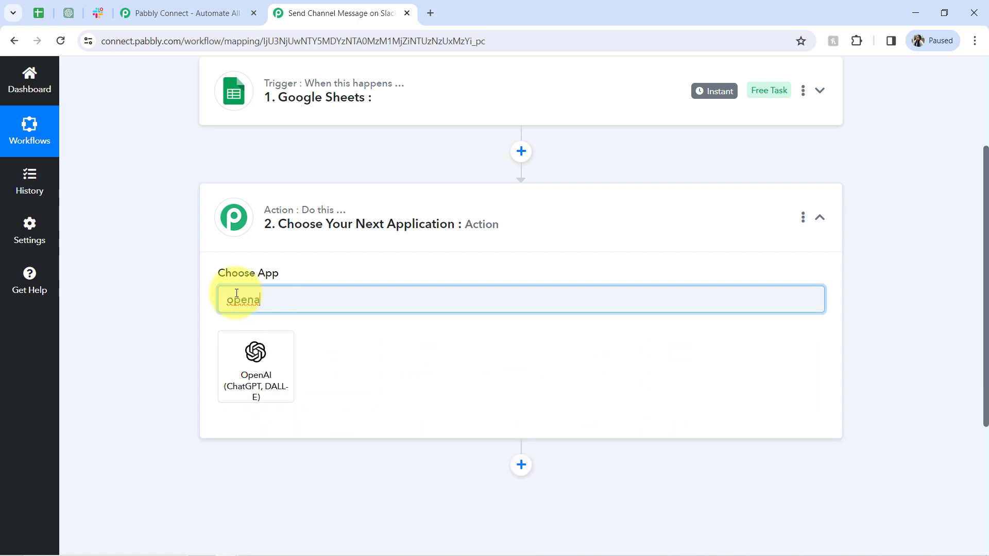
pyautogui.click(256, 361)
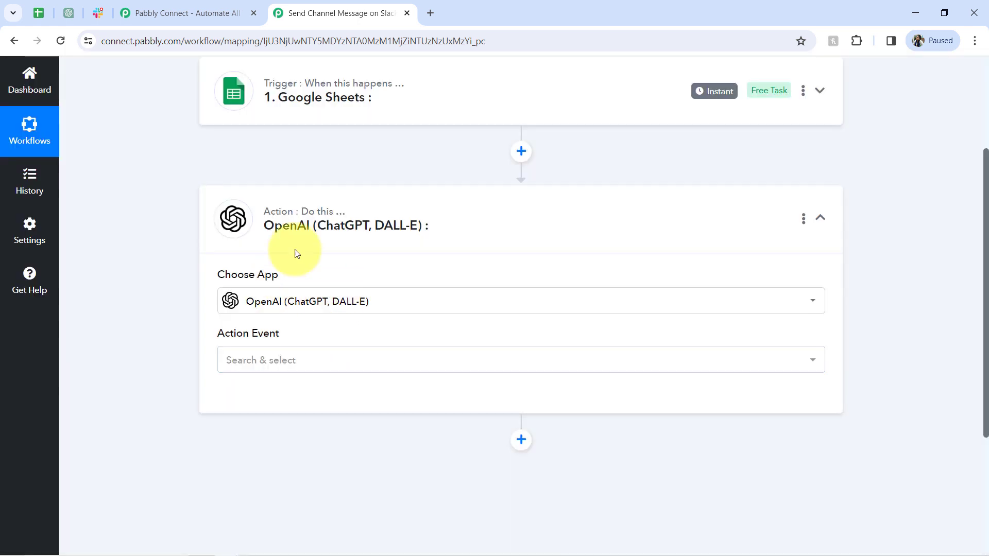
pyautogui.click(230, 359)
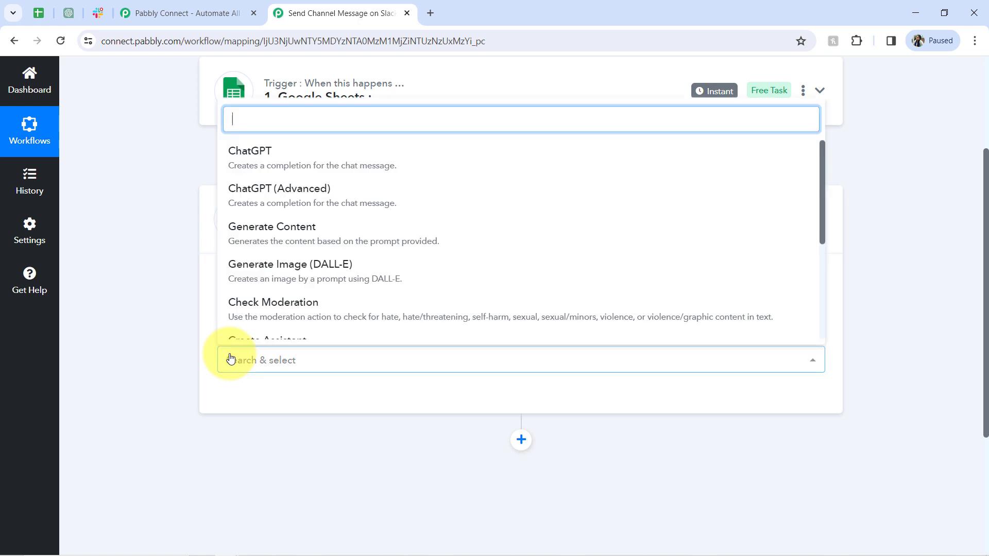
pyautogui.click(249, 234)
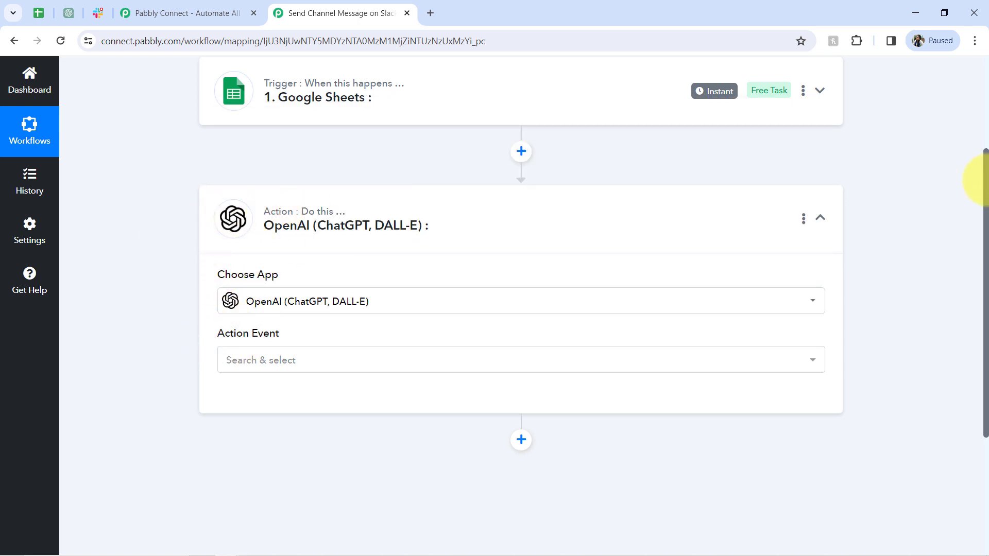
# - Add another action step after the OpenAI step and choose Slack as its application
pyautogui.moveTo(987, 198); pyautogui.dragTo(427, 286)
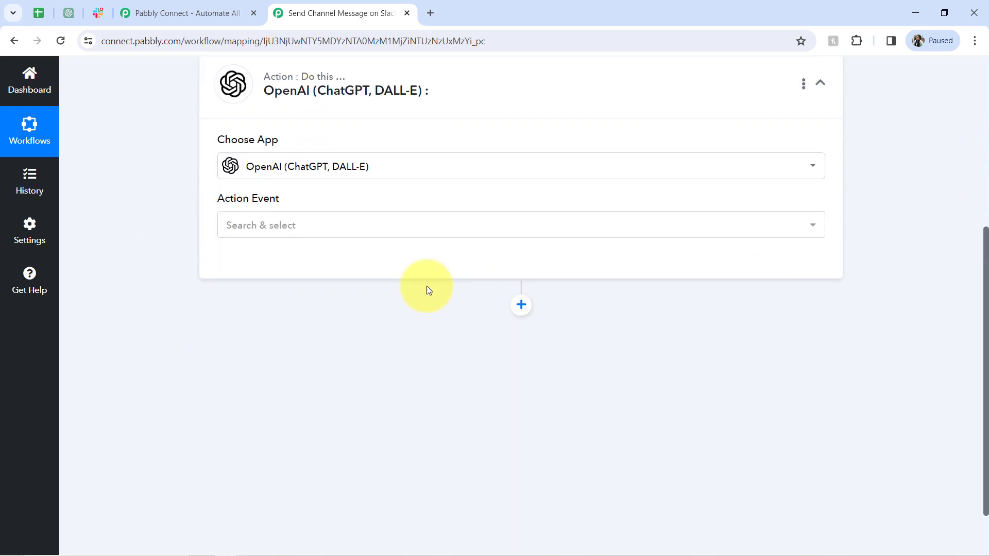
pyautogui.click(522, 304)
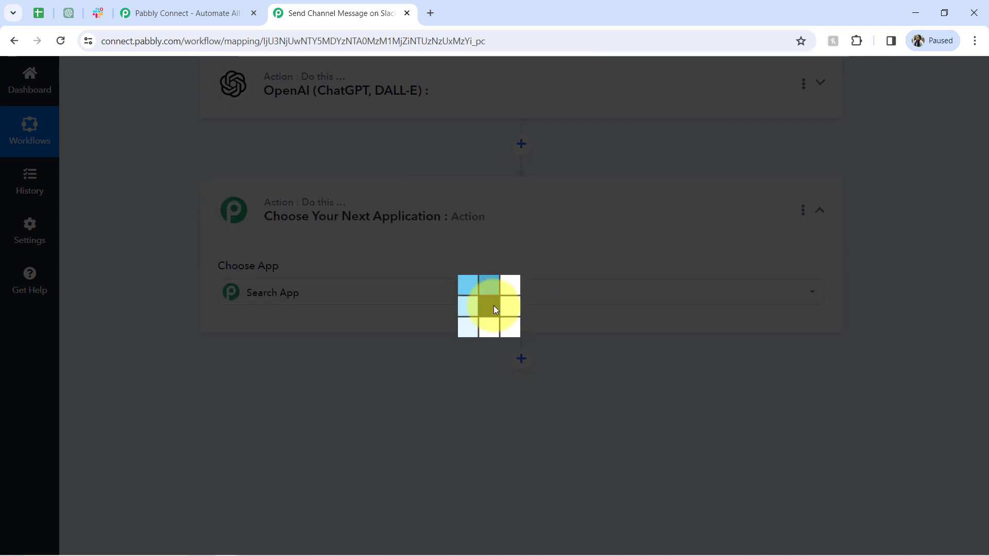
pyautogui.write('s')
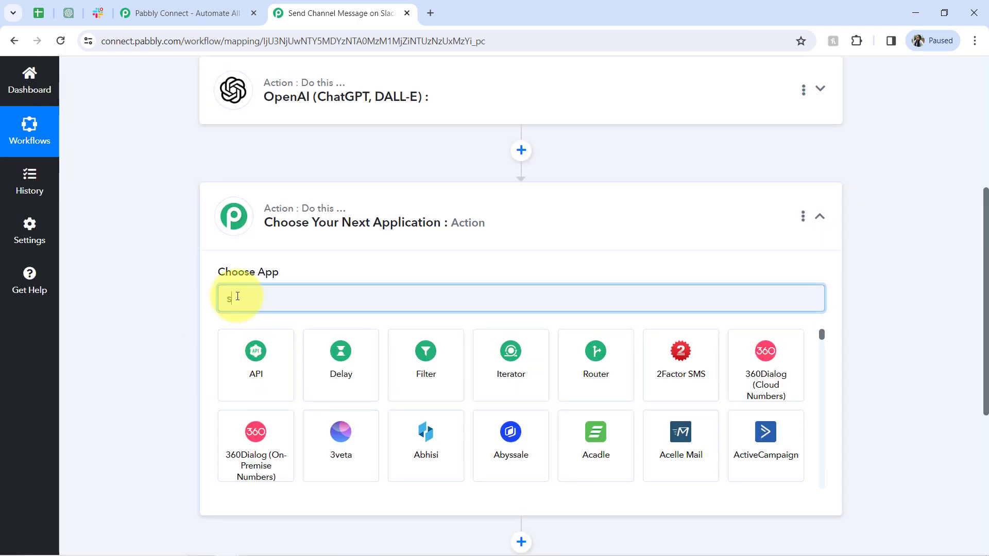
pyautogui.write('lac')
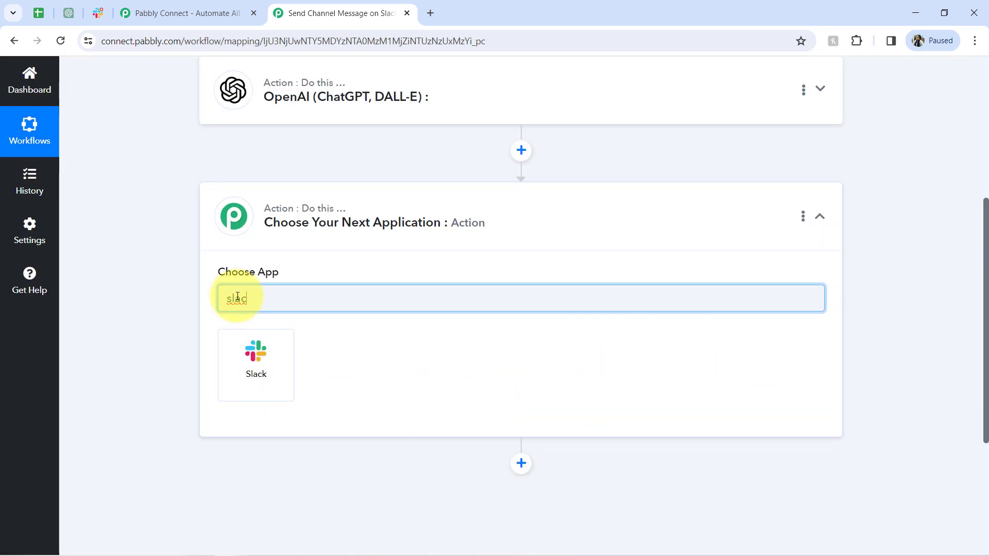
pyautogui.click(252, 357)
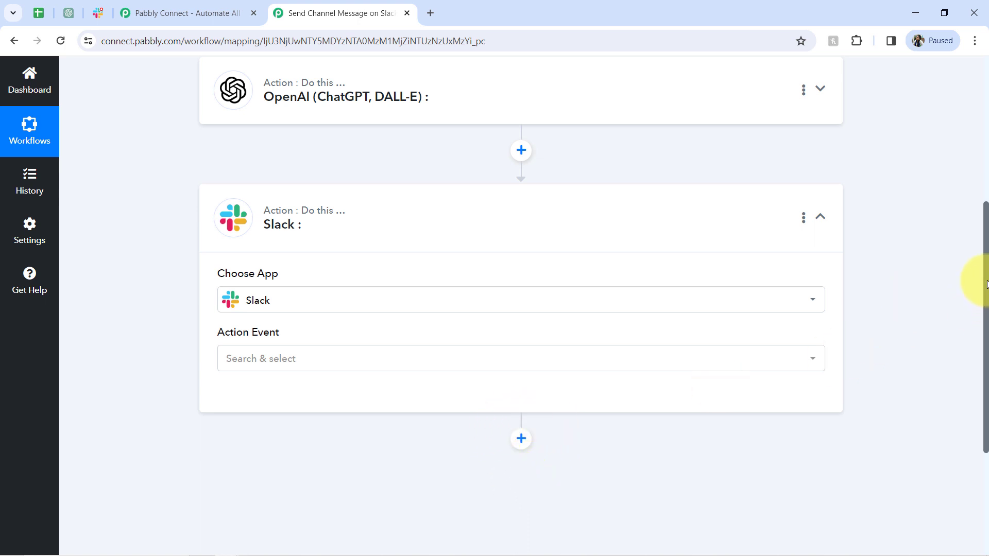
# - Set the Google Sheets trigger event to New or Updated Spreadsheet Row after checking the instructions spreadsheet
pyautogui.moveTo(986, 285); pyautogui.dragTo(985, 72)
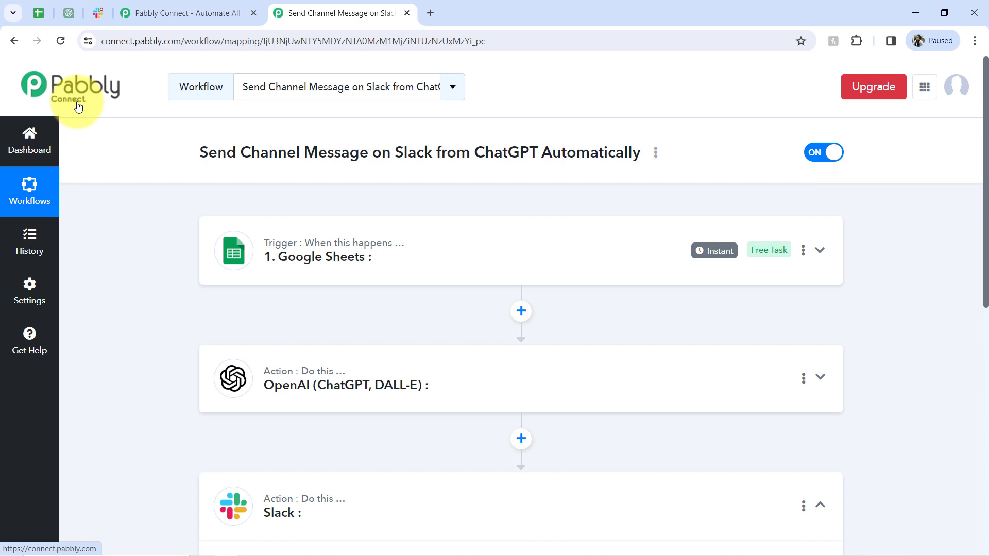
pyautogui.click(34, 13)
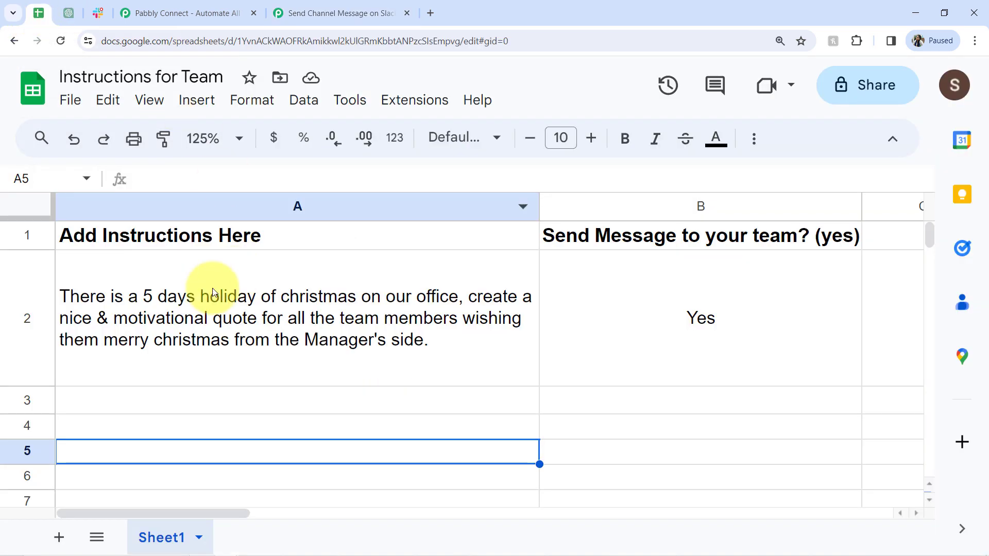
pyautogui.click(319, 12)
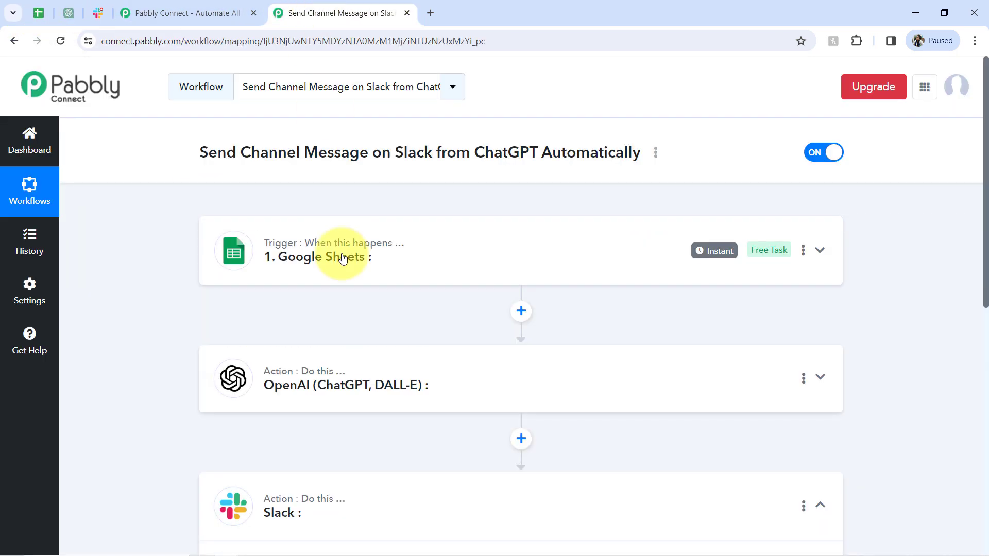
pyautogui.click(315, 257)
pyautogui.click(249, 393)
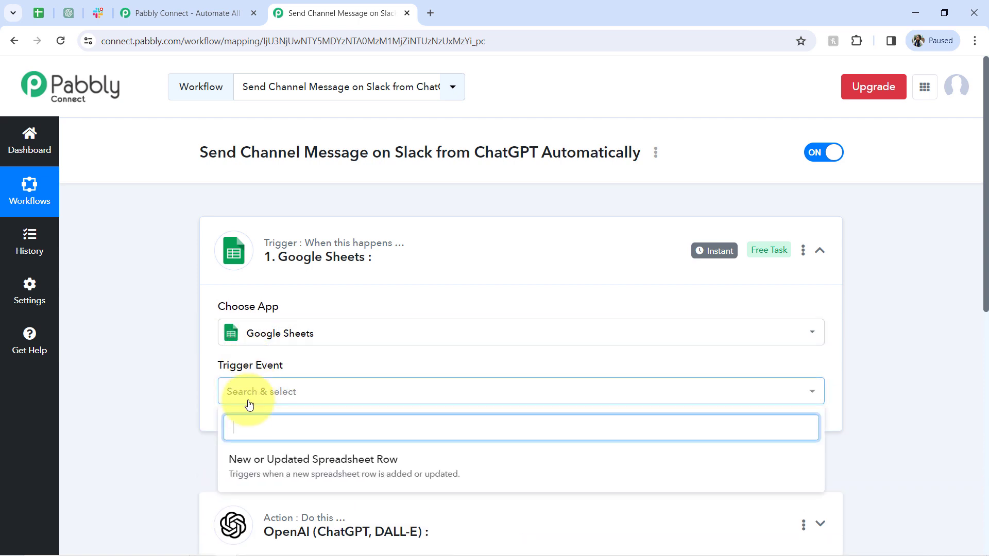
pyautogui.click(271, 459)
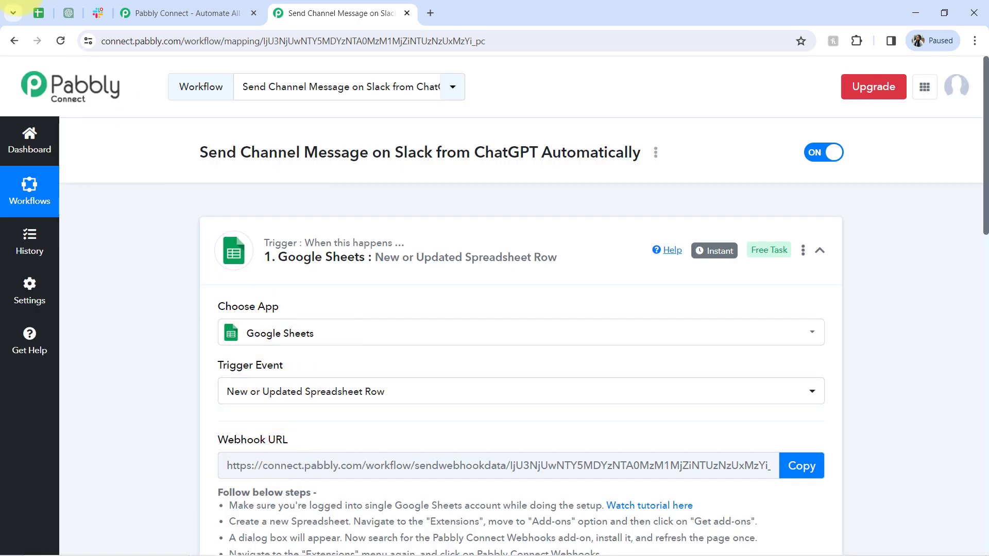
# - Review the spreadsheet and the trigger's webhook setup instructions, and copy the trigger's webhook URL
pyautogui.click(35, 10)
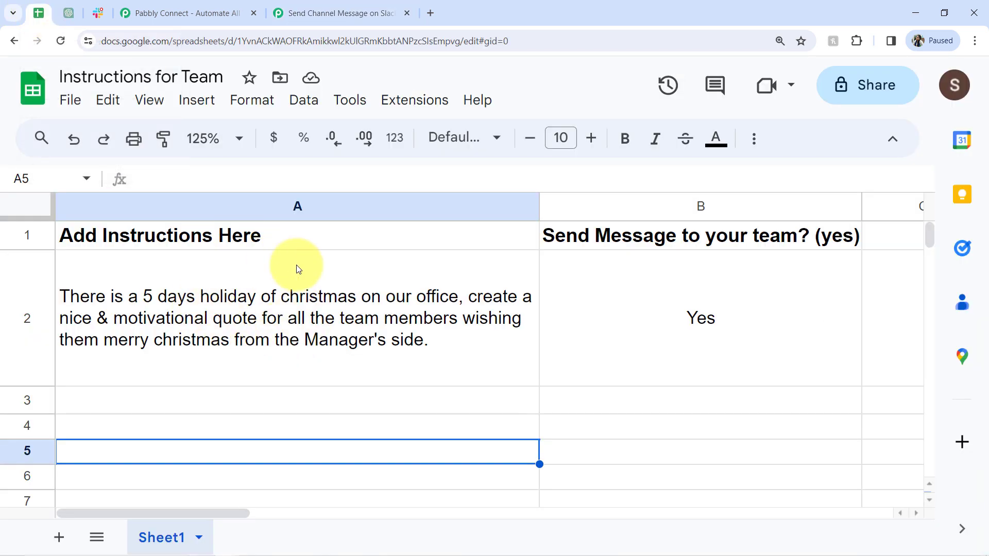
pyautogui.click(323, 9)
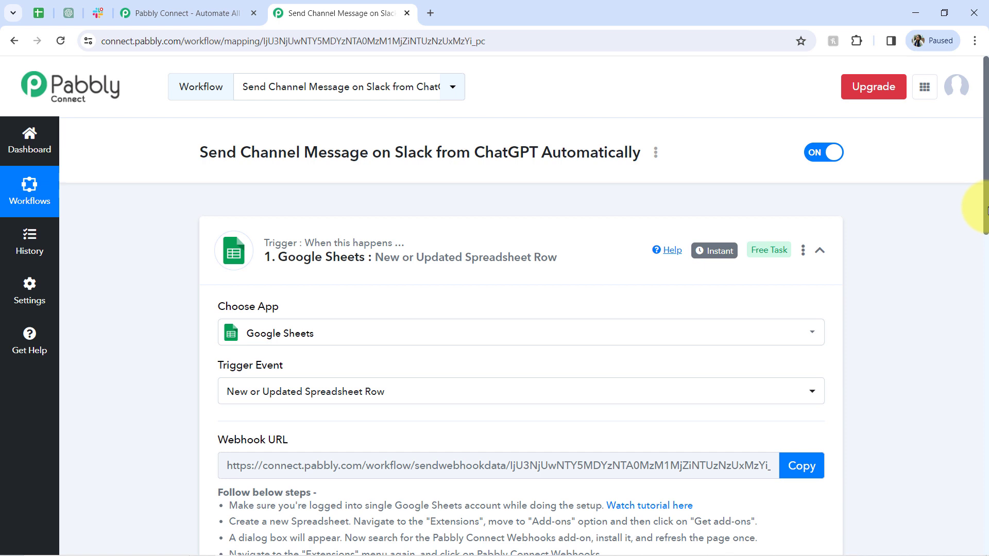
pyautogui.moveTo(986, 209); pyautogui.dragTo(974, 271)
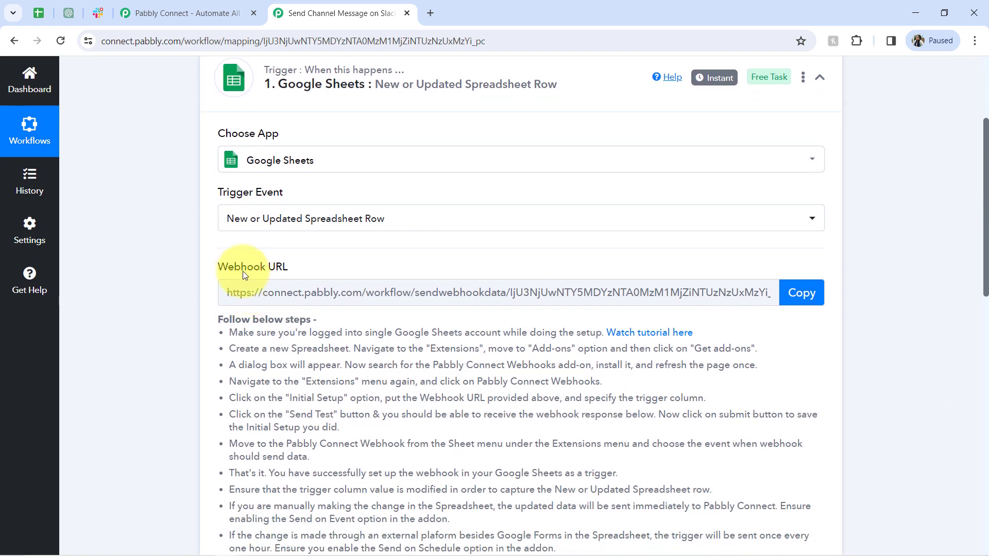
pyautogui.moveTo(242, 271); pyautogui.dragTo(286, 263)
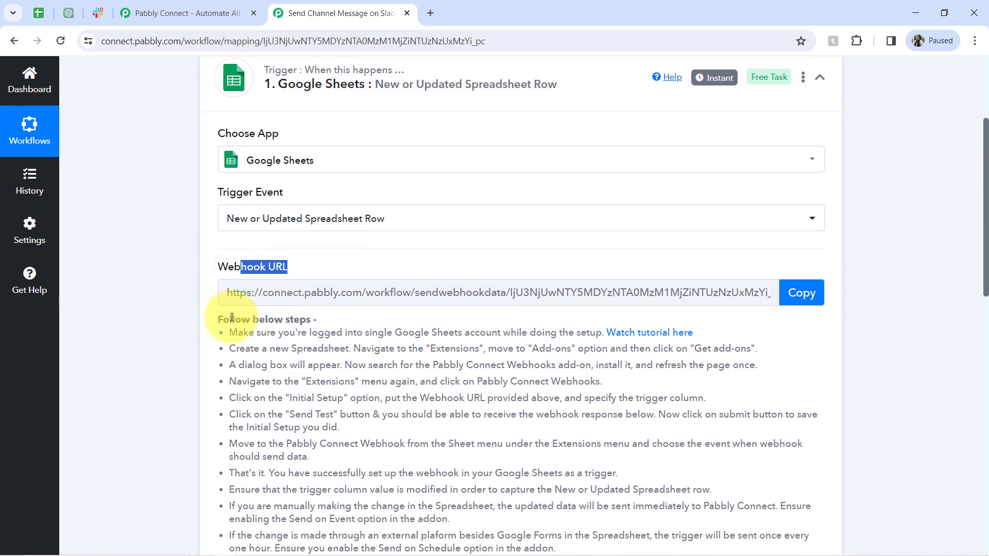
pyautogui.moveTo(232, 318); pyautogui.dragTo(286, 518)
pyautogui.click(282, 359)
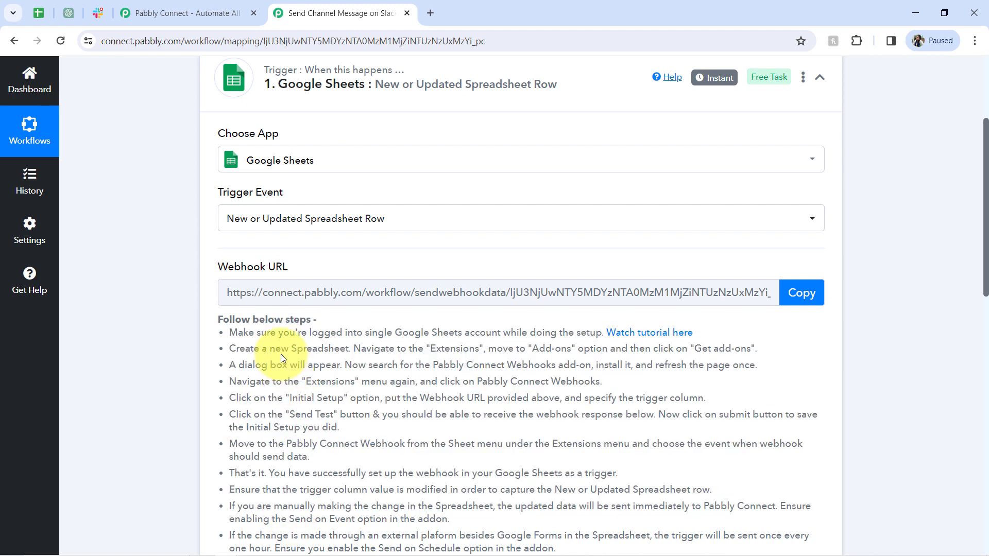
pyautogui.moveTo(266, 324); pyautogui.dragTo(283, 427)
pyautogui.click(328, 396)
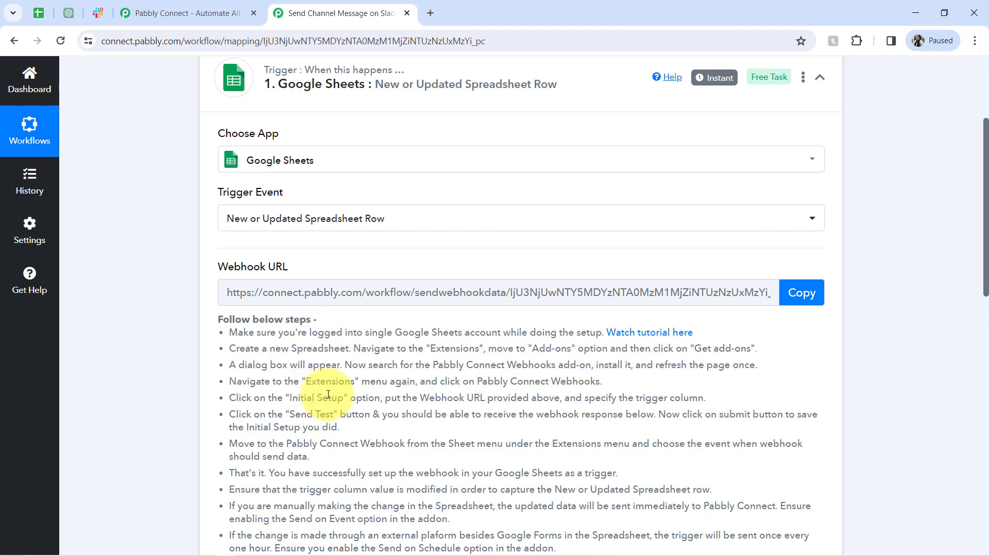
pyautogui.click(800, 301)
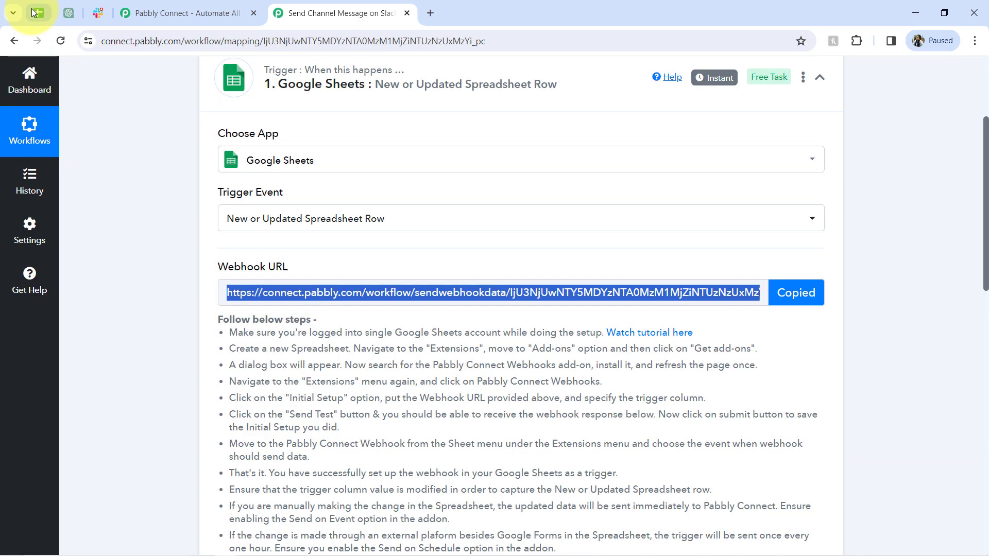
# - Switch to the Instructions for Team spreadsheet and look up the Pabbly Connect Webhooks add-on in the add-on marketplace
pyautogui.click(35, 13)
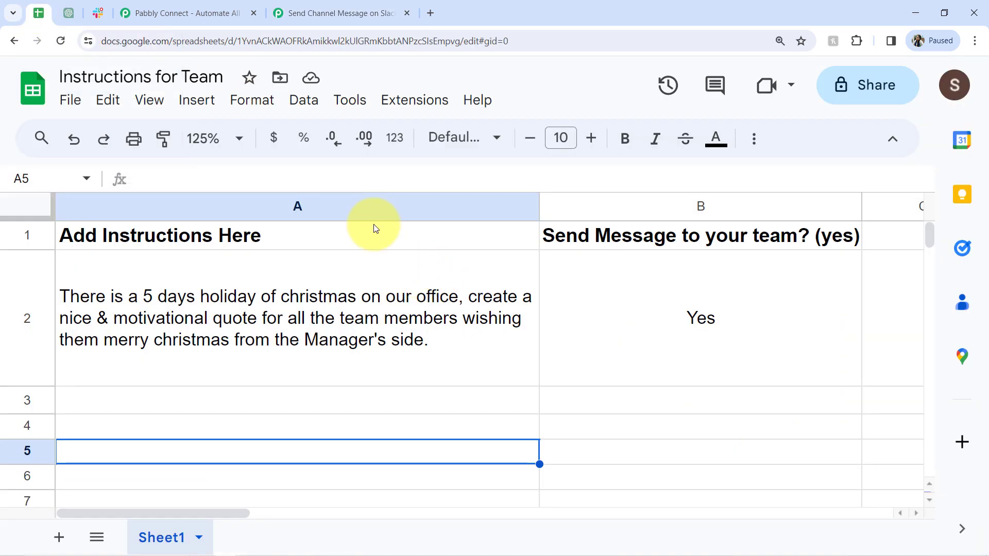
pyautogui.click(407, 103)
pyautogui.moveTo(442, 128)
pyautogui.click(750, 137)
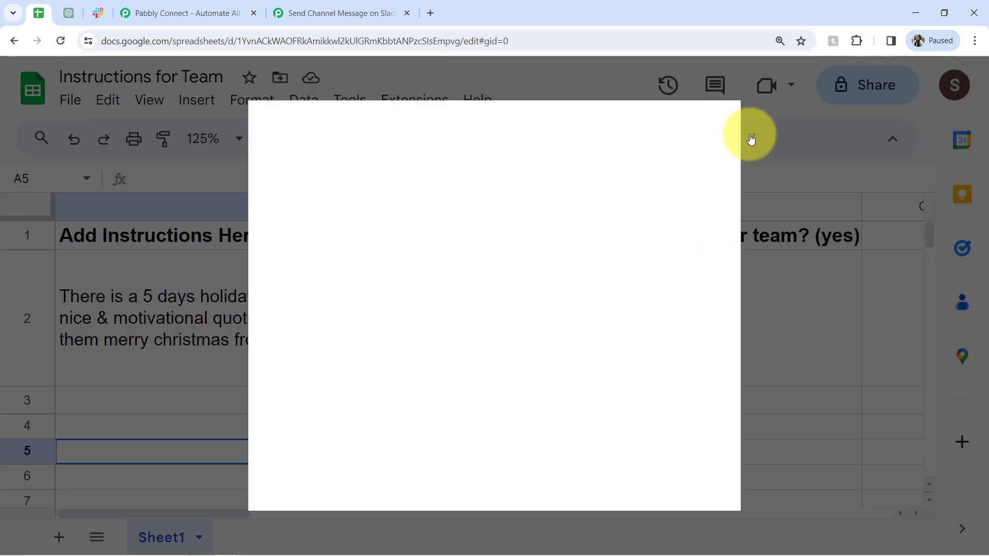
pyautogui.click(515, 135)
pyautogui.write('pabb')
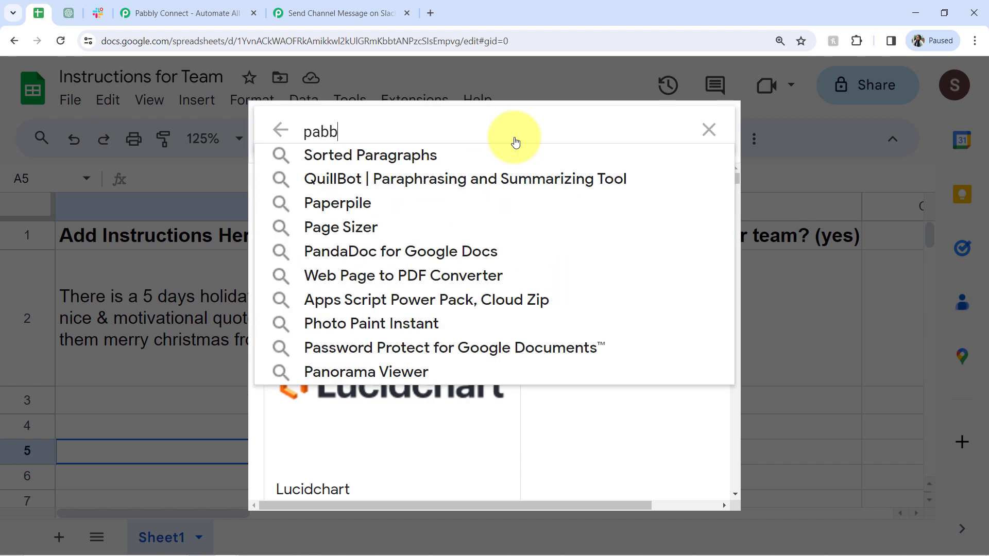
pyautogui.write('l')
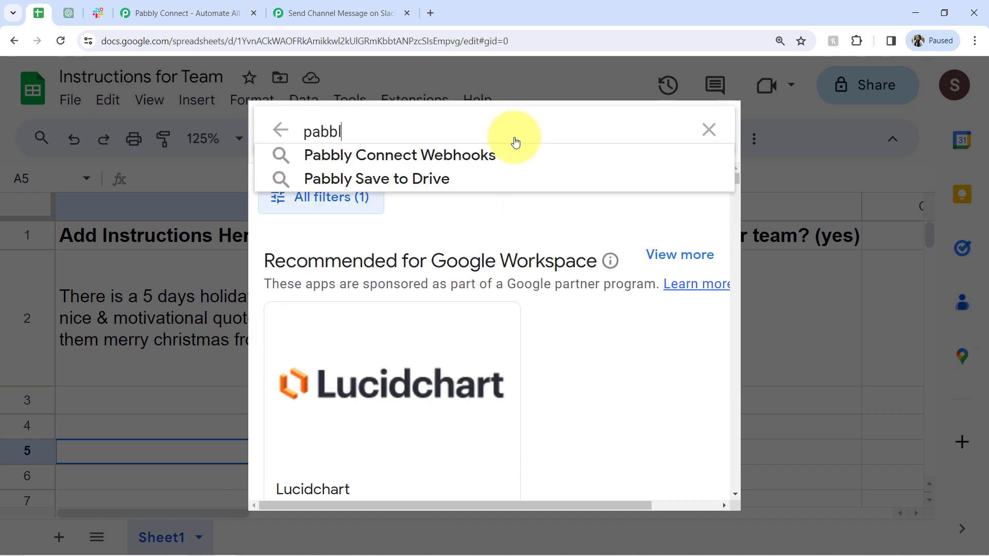
pyautogui.click(397, 150)
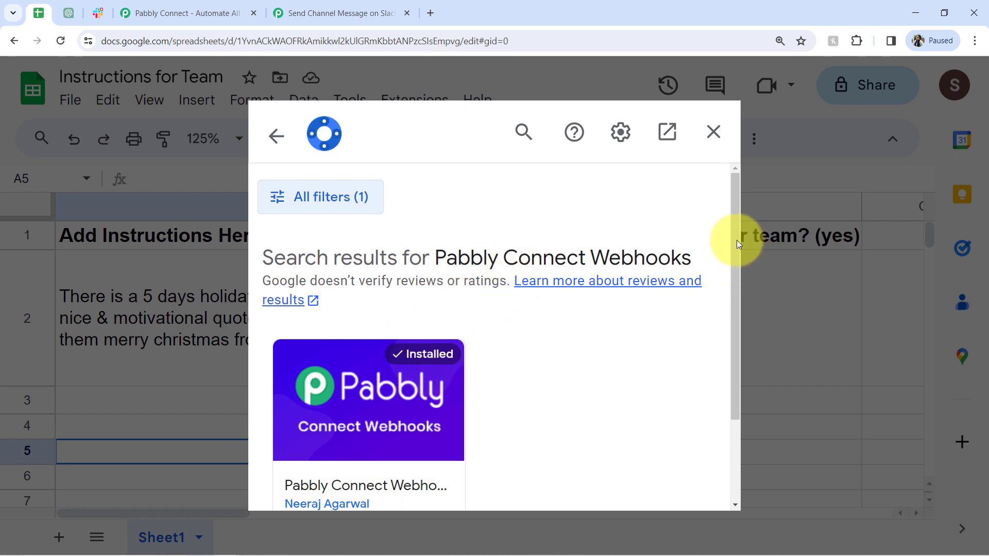
pyautogui.moveTo(737, 240); pyautogui.dragTo(714, 139)
pyautogui.click(714, 134)
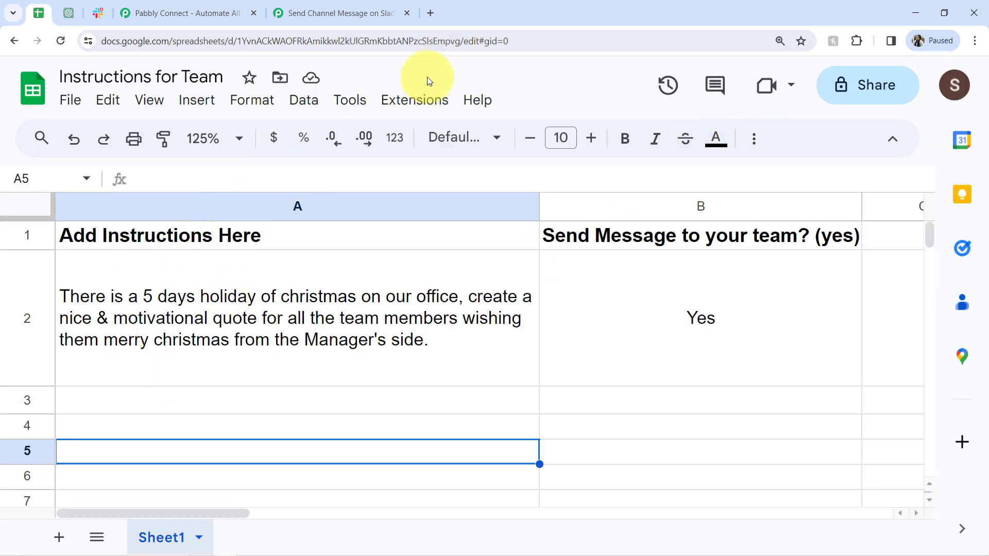
# - Open the Initial Setup of the Pabbly Connect Webhooks add-on and fill in the webhook URL copied from the workflow's trigger
pyautogui.click(398, 103)
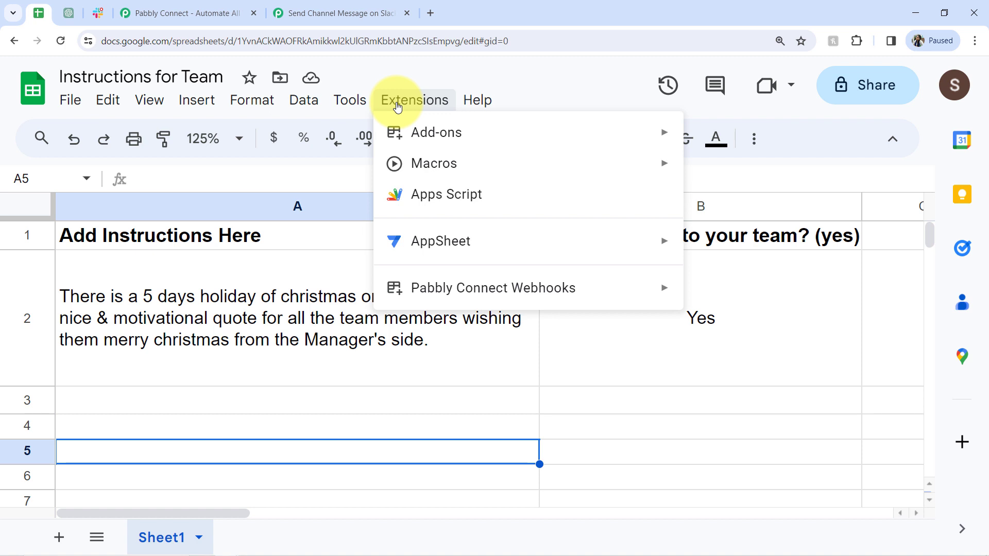
pyautogui.moveTo(533, 297)
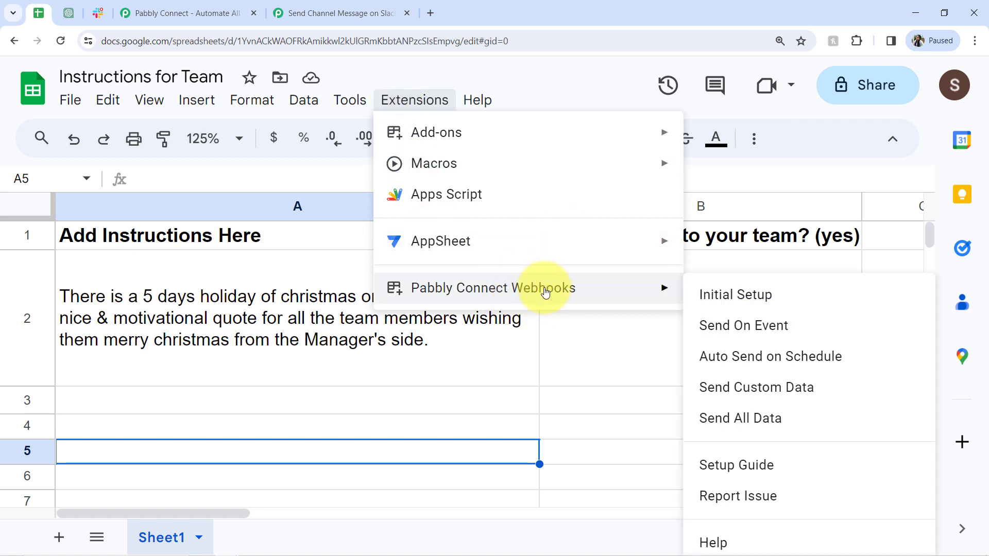
pyautogui.click(730, 298)
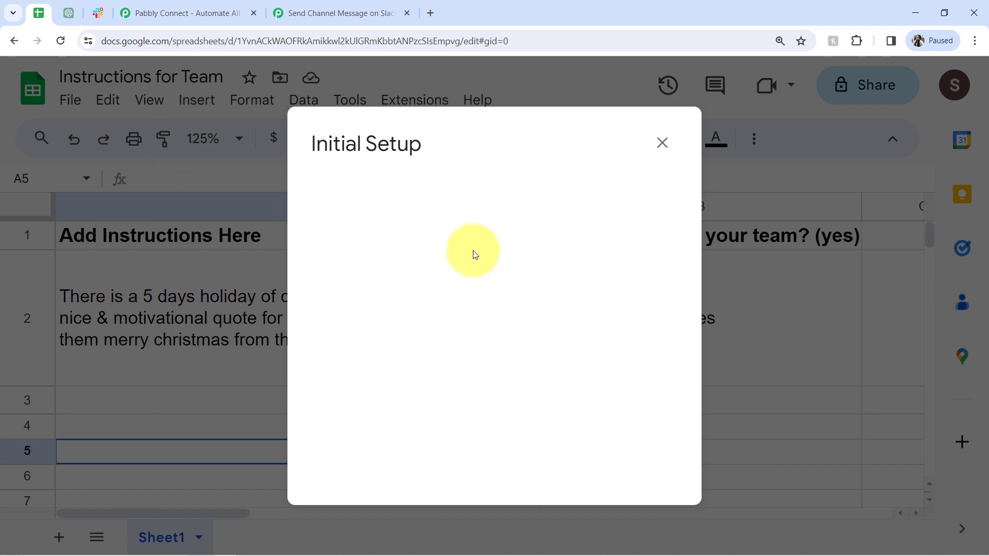
pyautogui.click(333, 13)
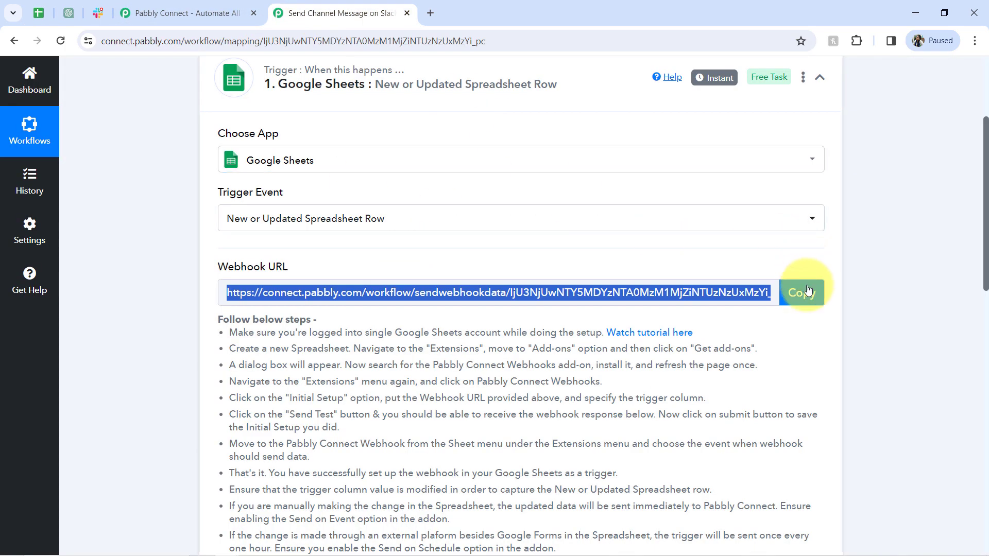
pyautogui.click(796, 293)
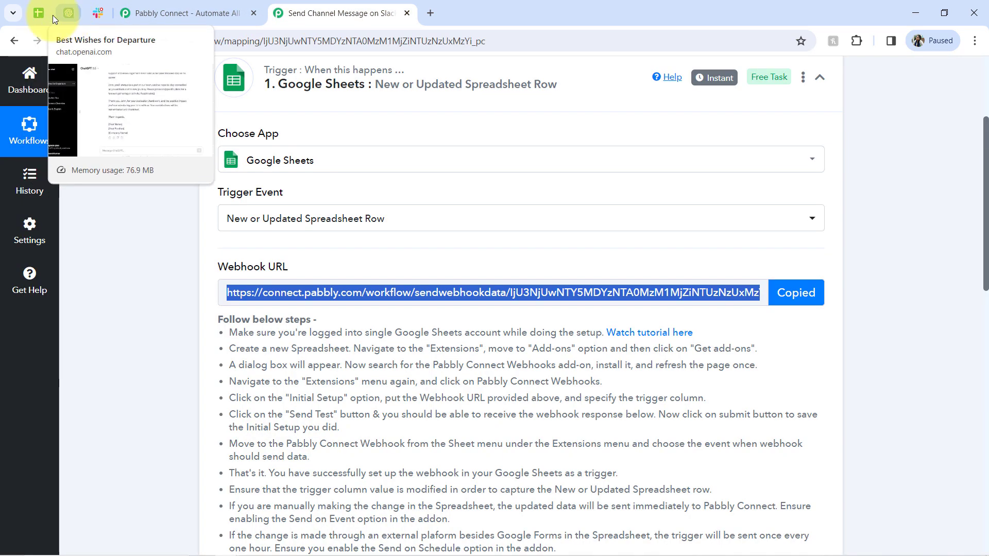
pyautogui.click(52, 14)
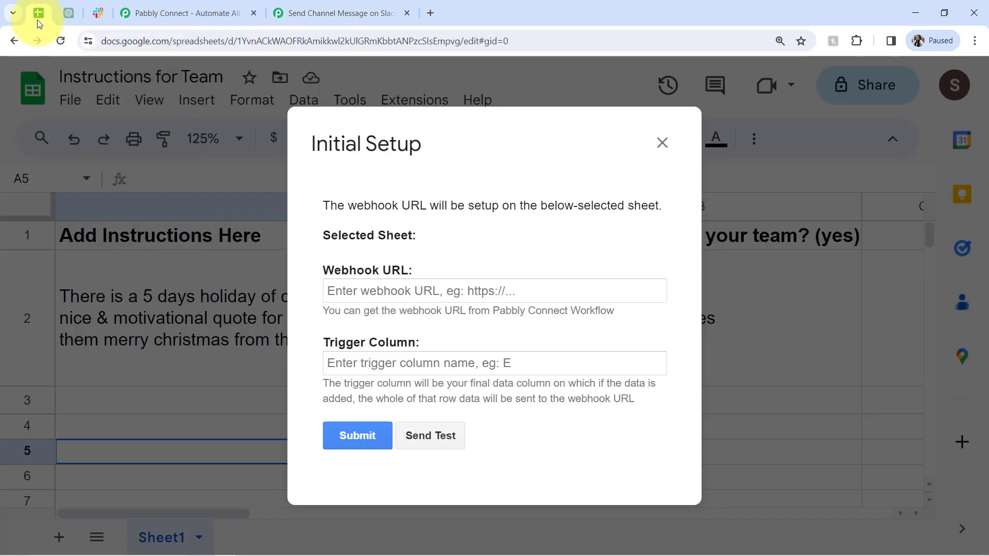
pyautogui.click(463, 288)
pyautogui.hotkey('ctrl', 'v')
# - Read the trigger column explanation, reposition the setup dialog to check the sheet's columns, and set the trigger column to B
pyautogui.click(394, 365)
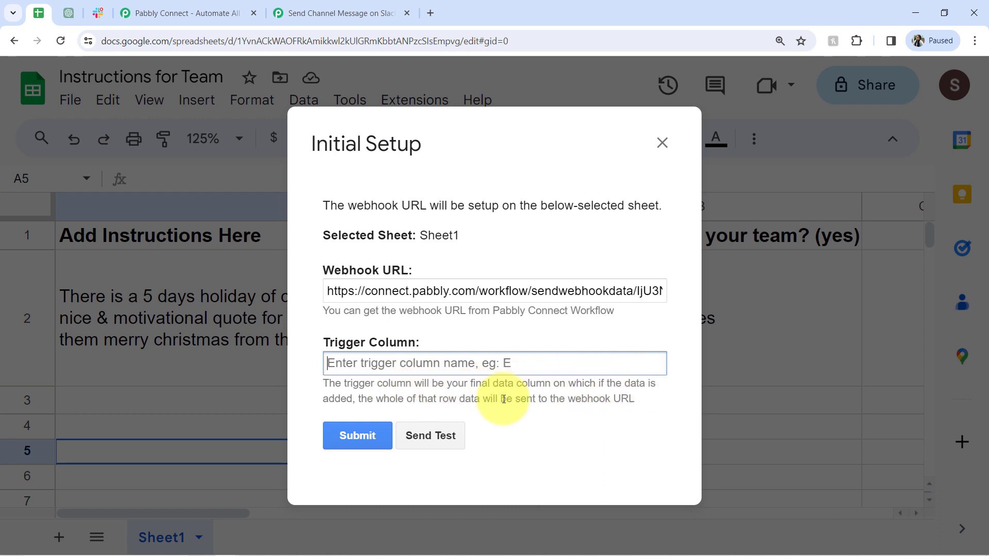
pyautogui.moveTo(404, 410); pyautogui.dragTo(605, 398)
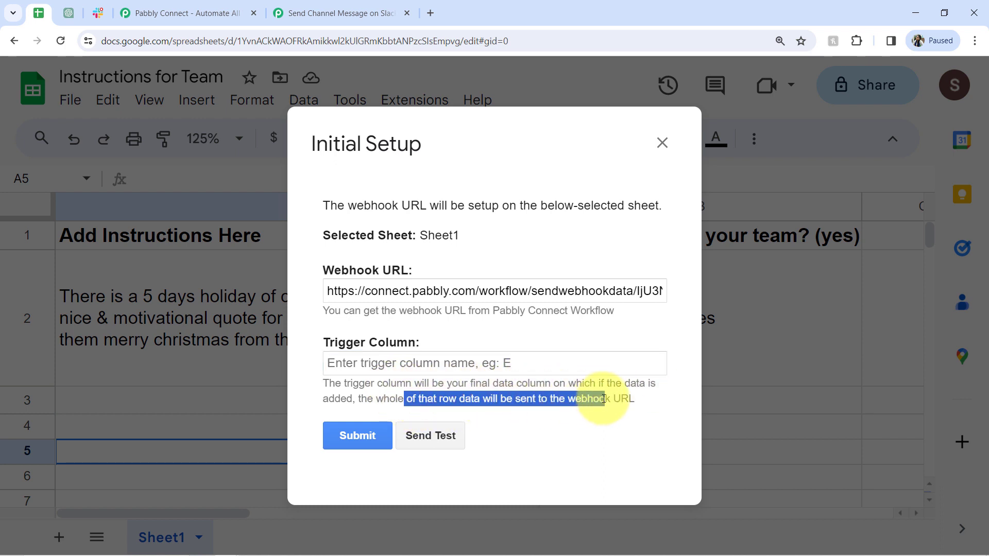
pyautogui.click(603, 399)
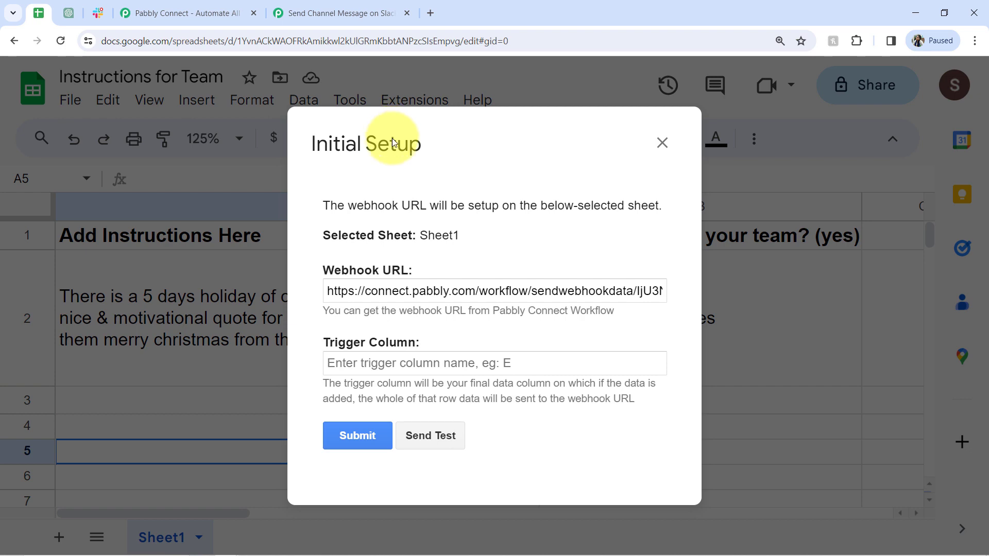
pyautogui.moveTo(392, 138); pyautogui.dragTo(2, 209)
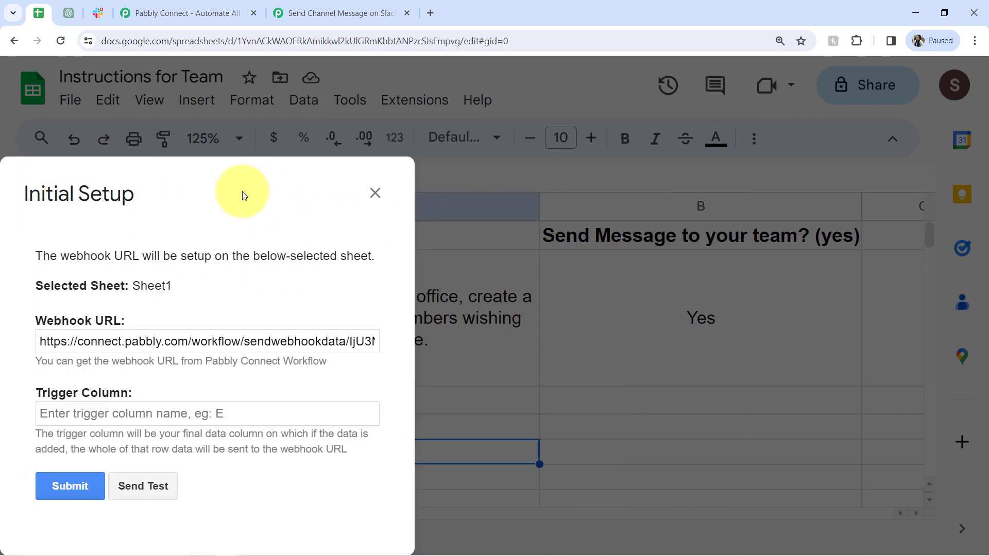
pyautogui.moveTo(242, 194); pyautogui.dragTo(381, 165)
pyautogui.click(221, 385)
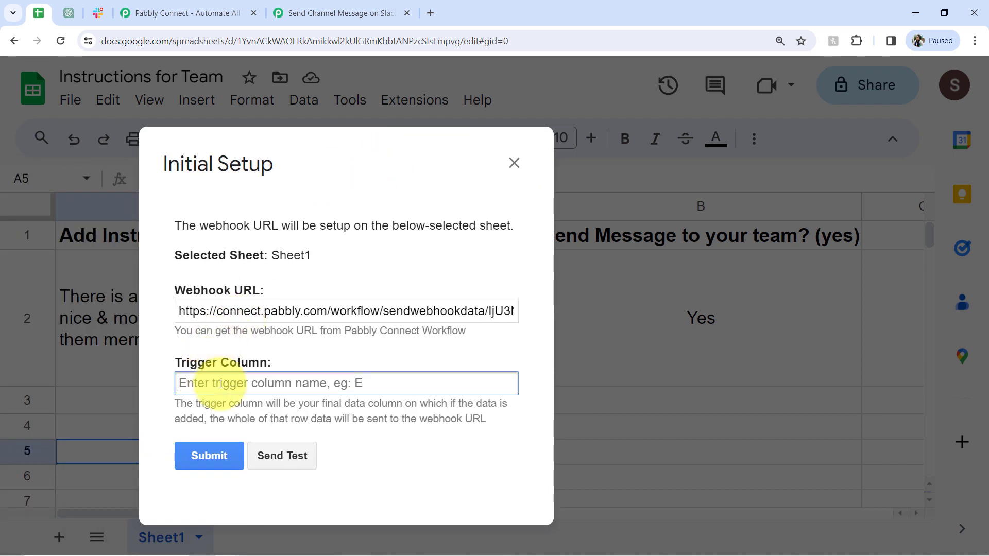
pyautogui.write('B')
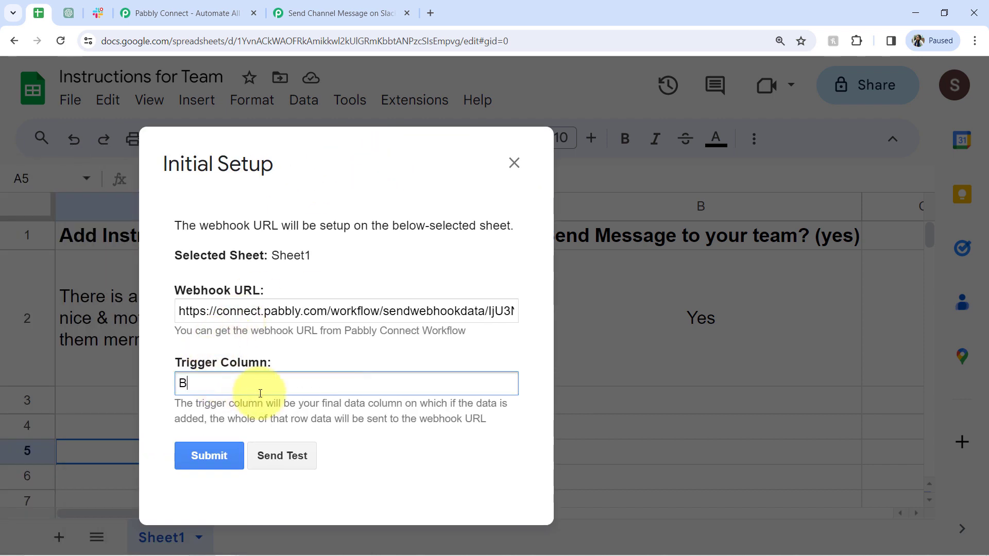
# - Send test data from the add-on's Initial Setup to the webhook and check the row contents that were sent
pyautogui.click(286, 458)
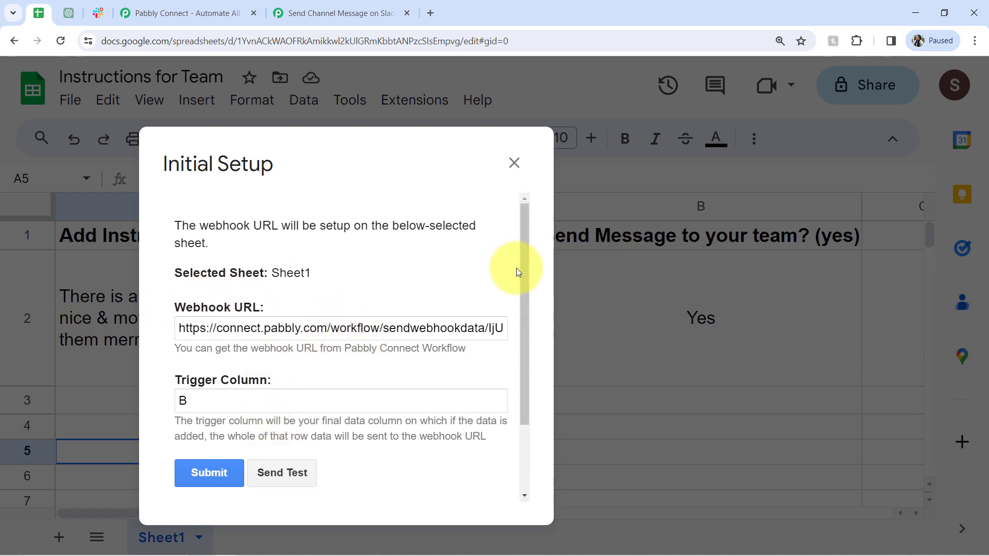
pyautogui.moveTo(523, 278); pyautogui.dragTo(522, 371)
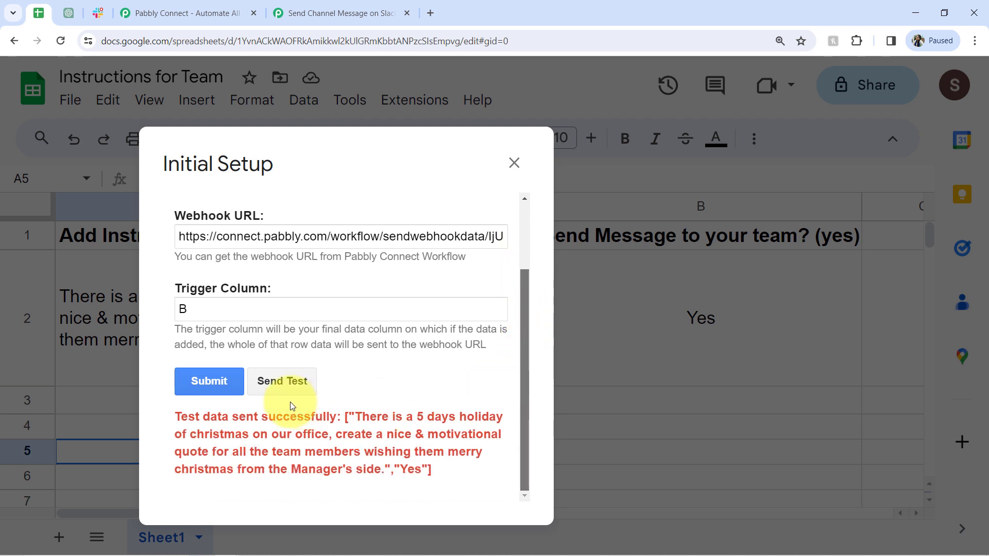
pyautogui.moveTo(204, 418); pyautogui.dragTo(253, 427)
pyautogui.click(253, 427)
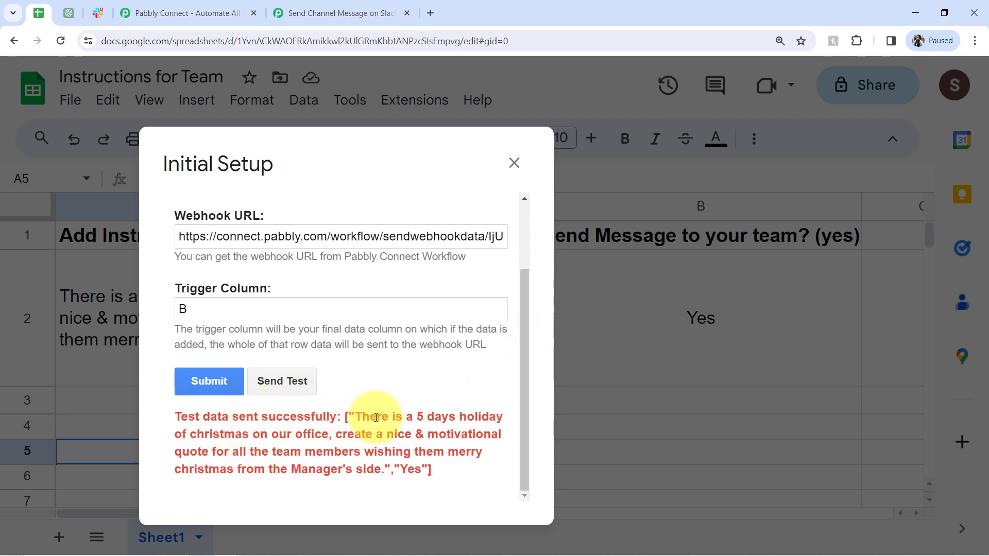
pyautogui.moveTo(376, 418); pyautogui.dragTo(374, 478)
pyautogui.click(401, 467)
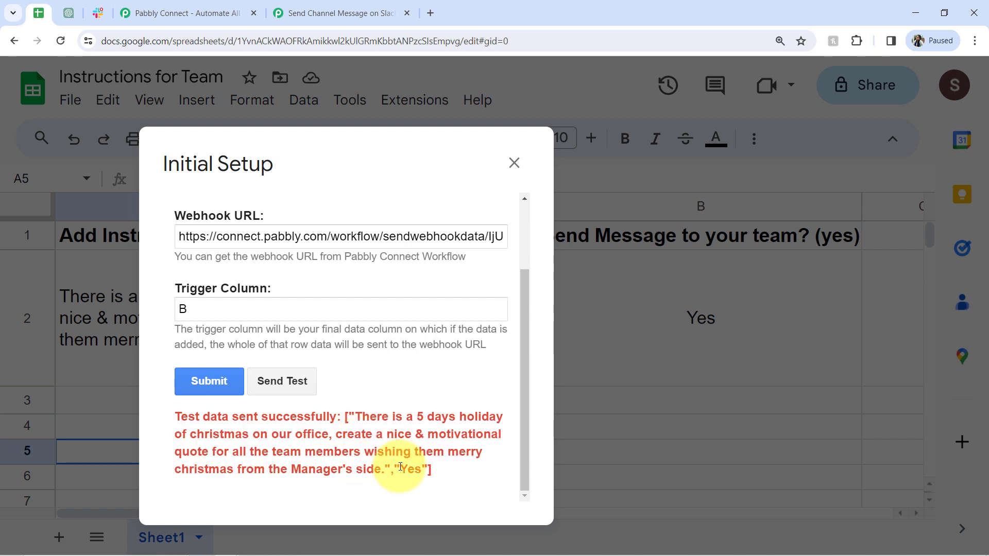
pyautogui.doubleClick(404, 468)
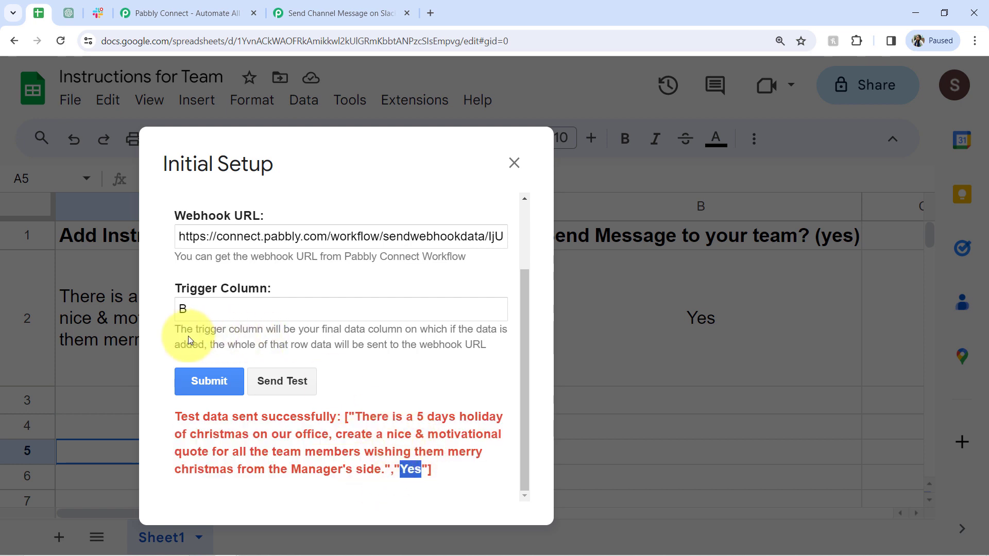
# - Submit and close the add-on's Initial Setup, and switch back to the Pabbly Connect workflow
pyautogui.click(211, 381)
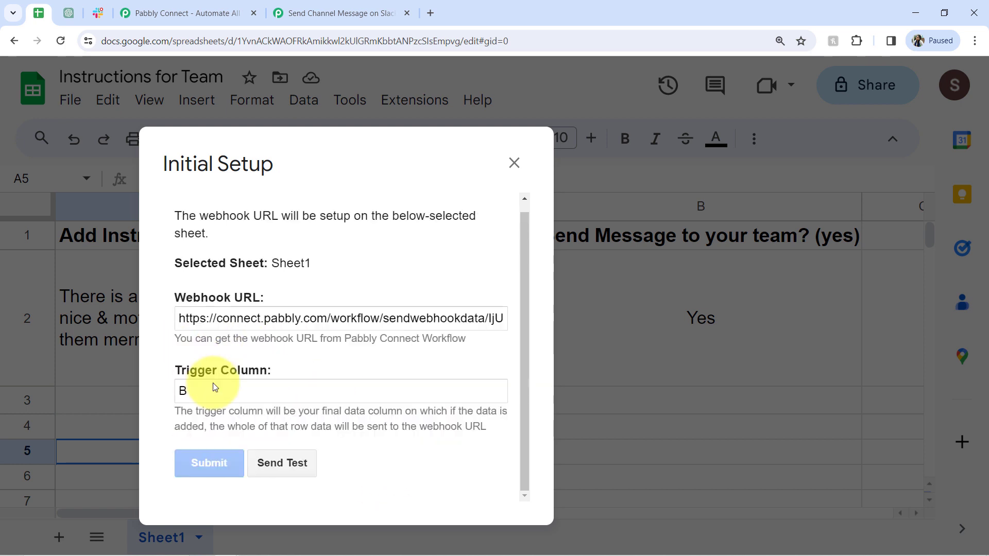
pyautogui.click(519, 170)
pyautogui.click(302, 10)
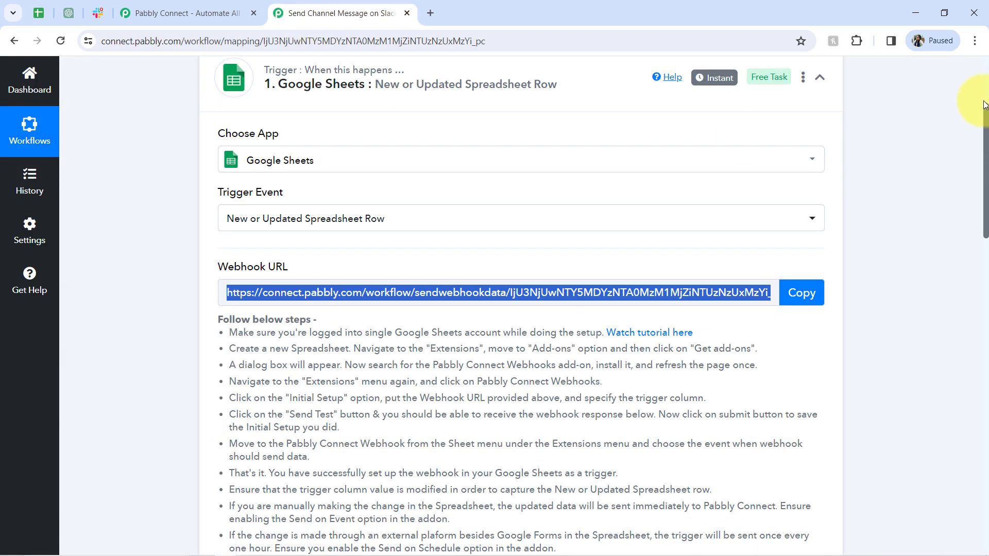
# - Examine the webhook response received by the Google Sheets trigger, from the trigger column to the instruction text, and collapse the trigger step
pyautogui.moveTo(984, 122); pyautogui.dragTo(973, 284)
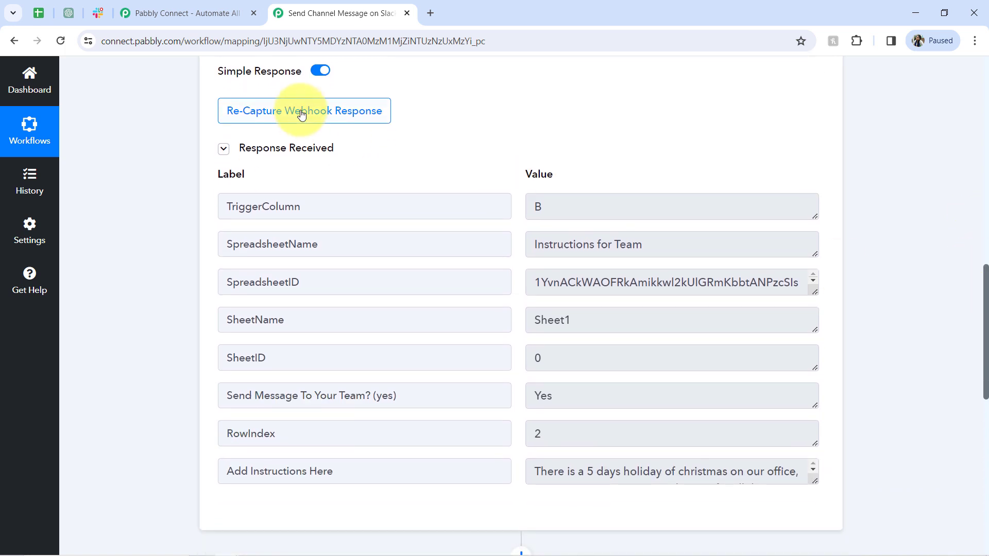
pyautogui.click(289, 150)
pyautogui.click(287, 150)
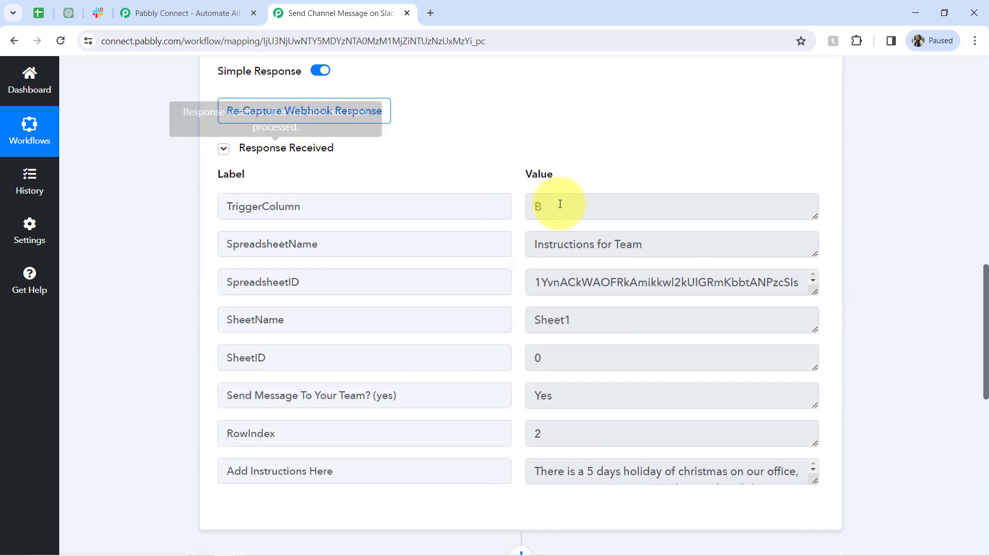
pyautogui.moveTo(557, 207); pyautogui.dragTo(505, 233)
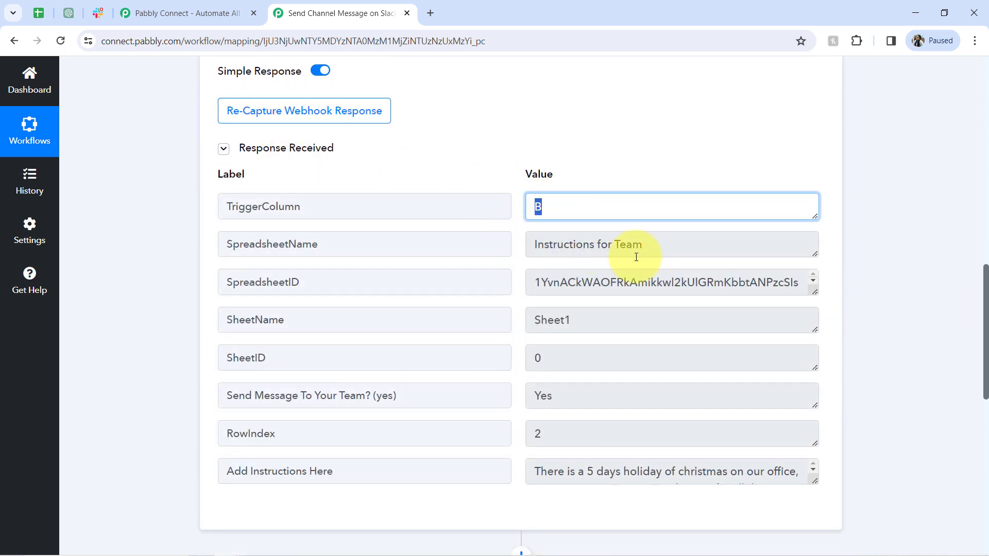
pyautogui.moveTo(629, 250); pyautogui.dragTo(564, 251)
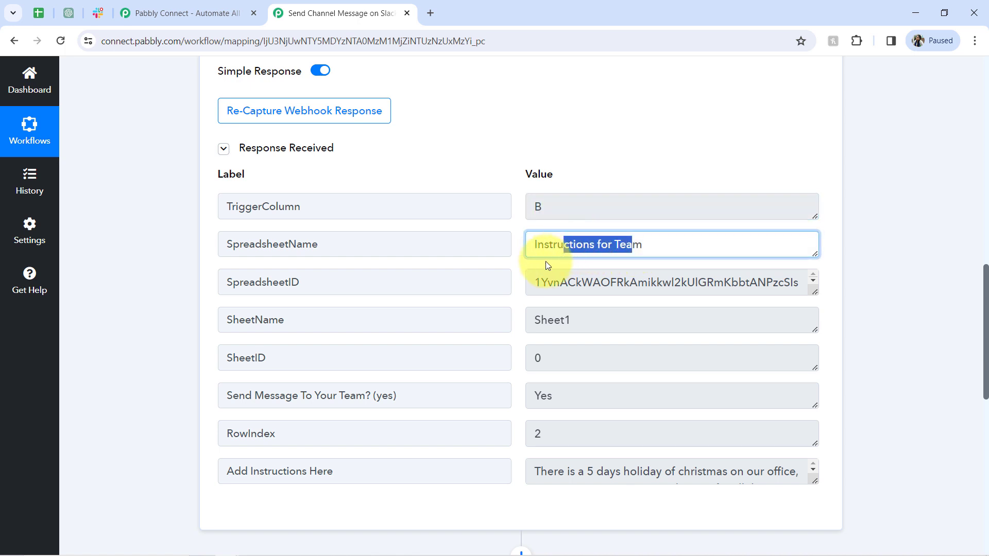
pyautogui.click(546, 245)
pyautogui.moveTo(570, 291); pyautogui.dragTo(431, 276)
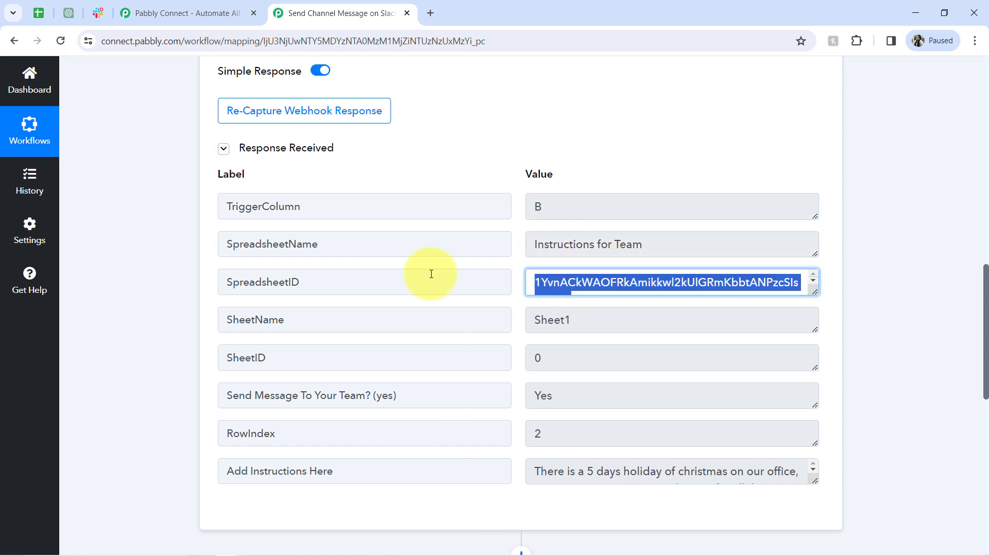
pyautogui.moveTo(598, 329); pyautogui.dragTo(446, 316)
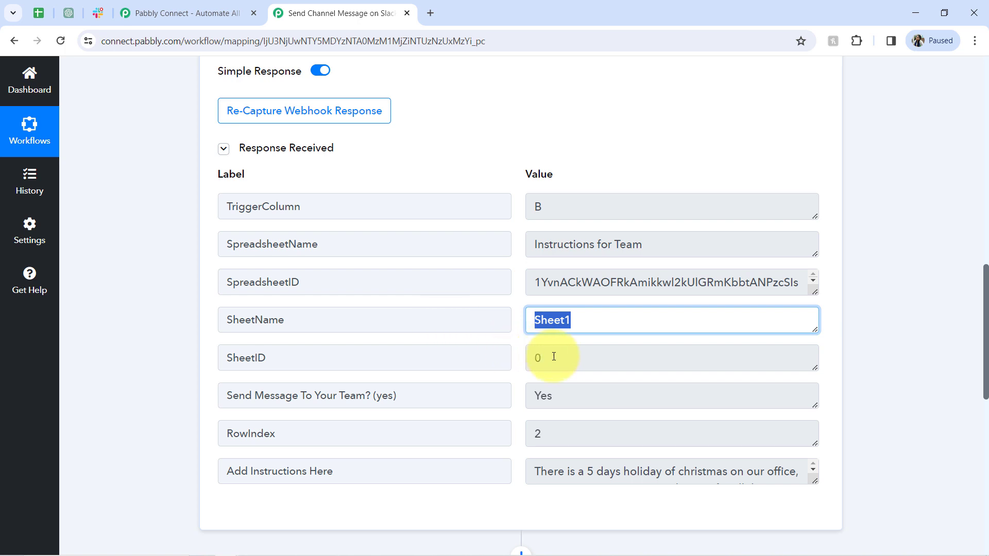
pyautogui.moveTo(554, 356); pyautogui.dragTo(471, 355)
pyautogui.moveTo(587, 402); pyautogui.dragTo(471, 419)
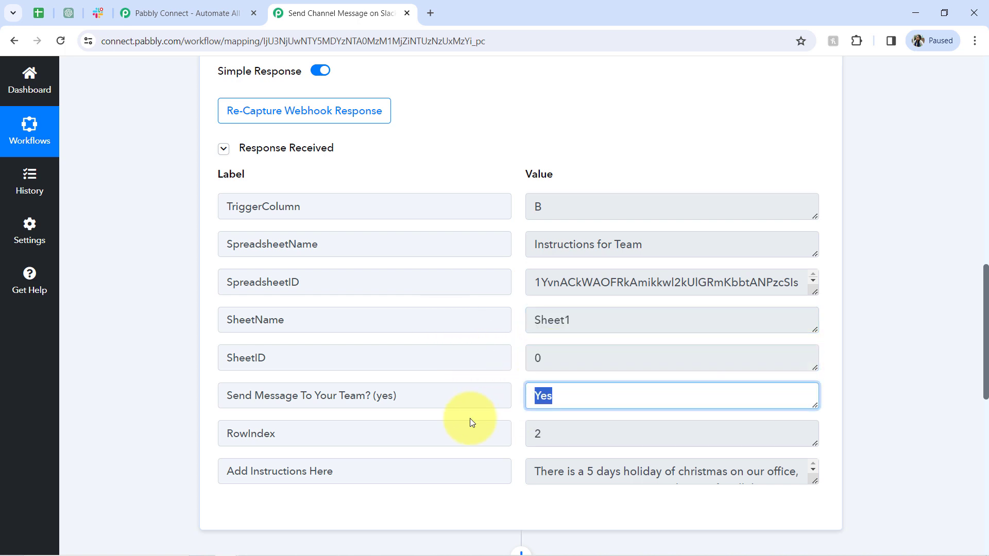
pyautogui.click(564, 472)
pyautogui.tripleClick(564, 472)
pyautogui.moveTo(815, 481); pyautogui.dragTo(809, 522)
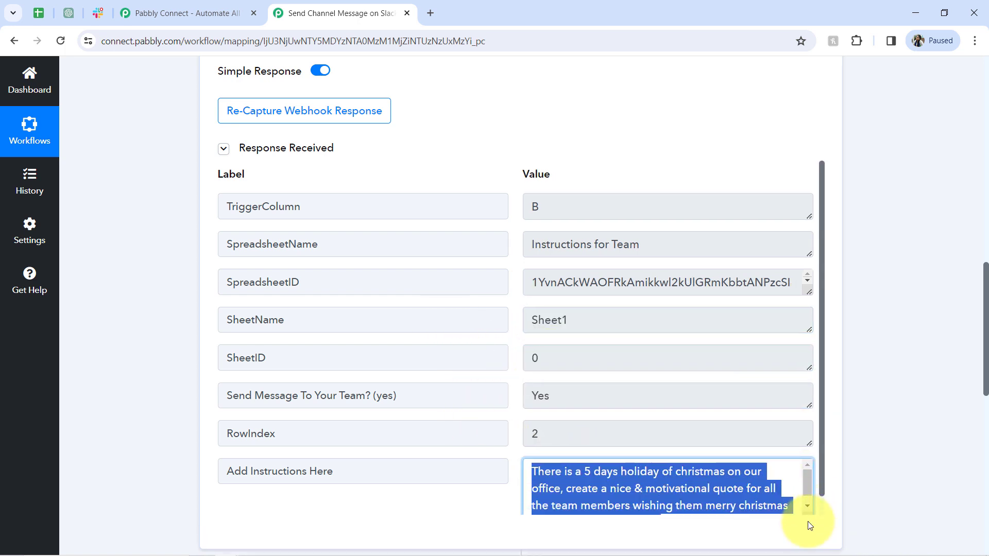
pyautogui.tripleClick(719, 495)
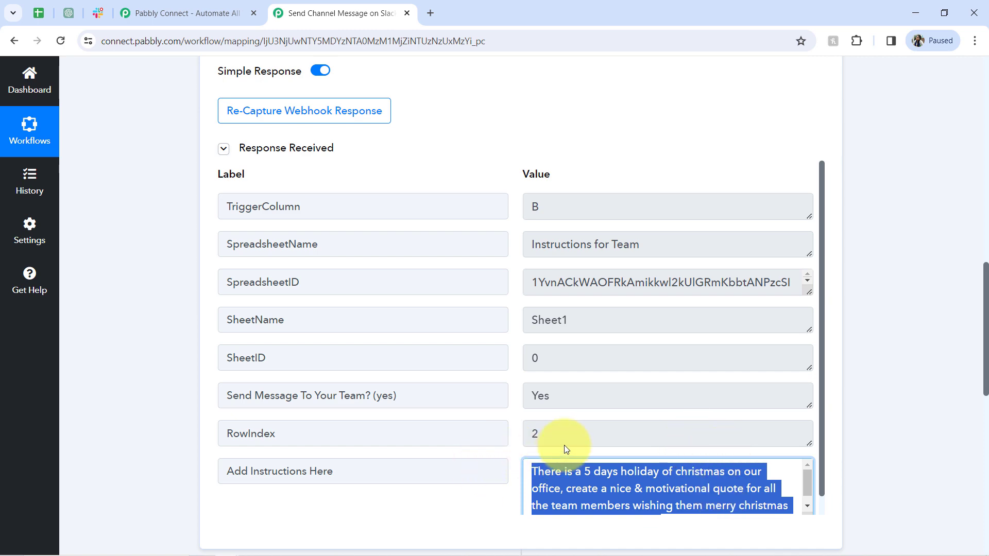
pyautogui.click(262, 149)
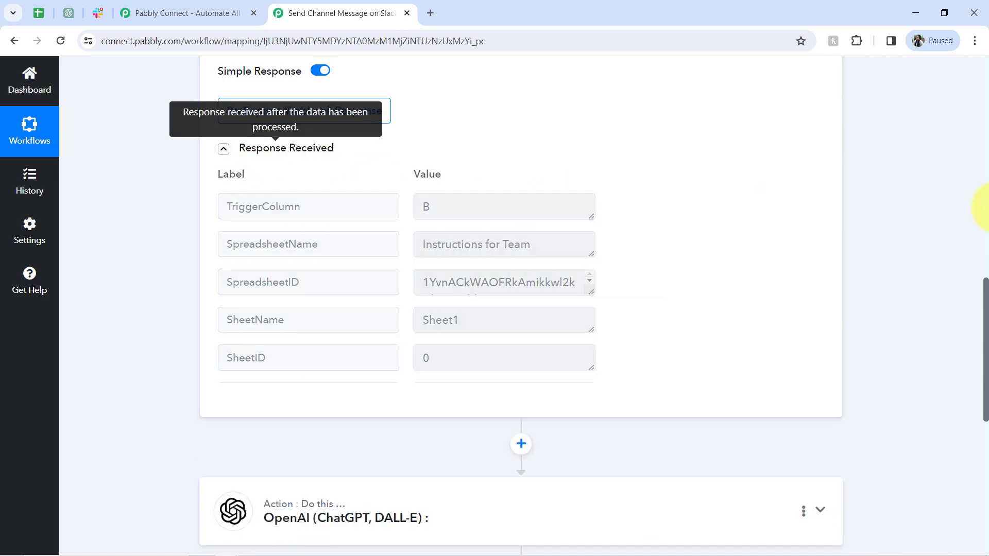
pyautogui.moveTo(985, 327); pyautogui.dragTo(973, 77)
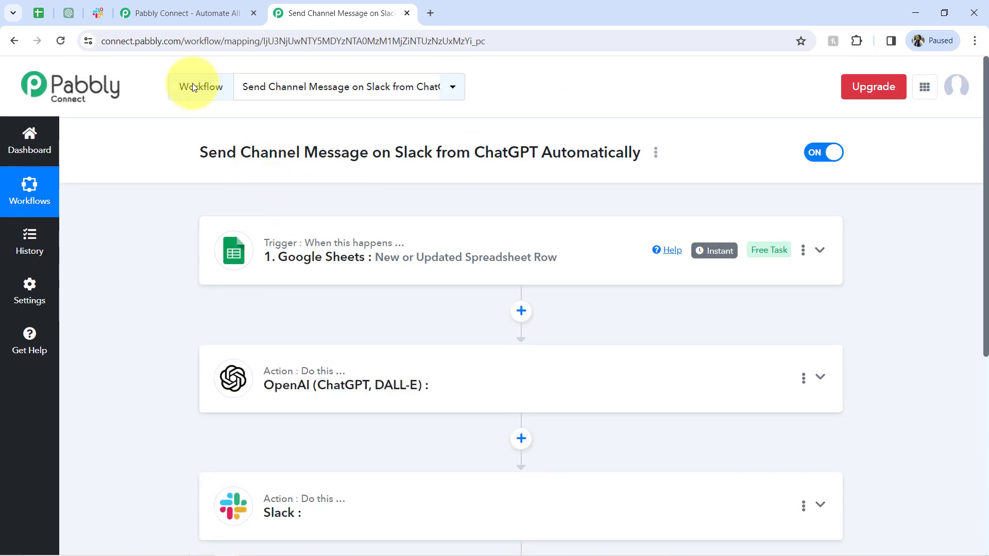
# - Switch to the Instructions for Team spreadsheet, look over the empty rows below the instruction, and return to the Pabbly Connect workflow
pyautogui.click(40, 12)
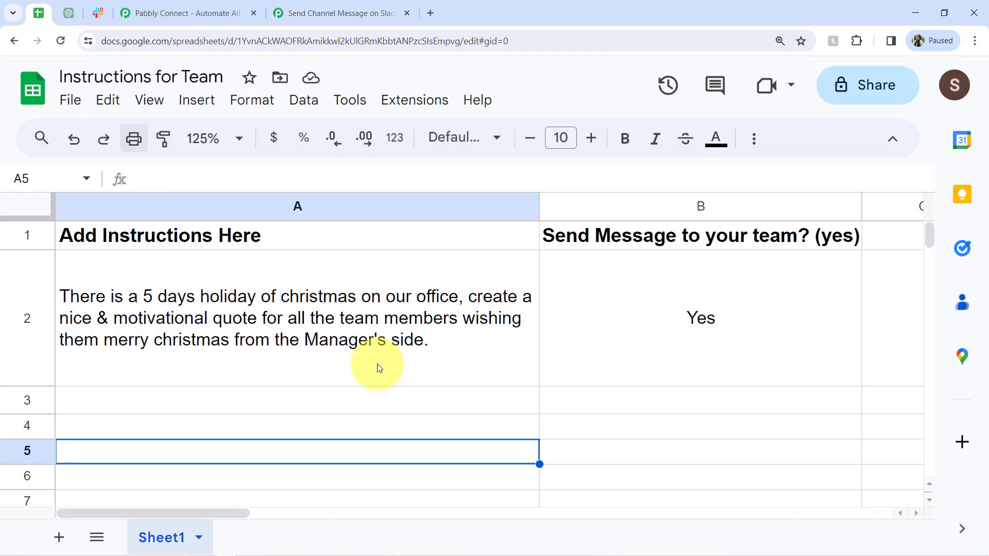
pyautogui.click(563, 366)
pyautogui.click(29, 402)
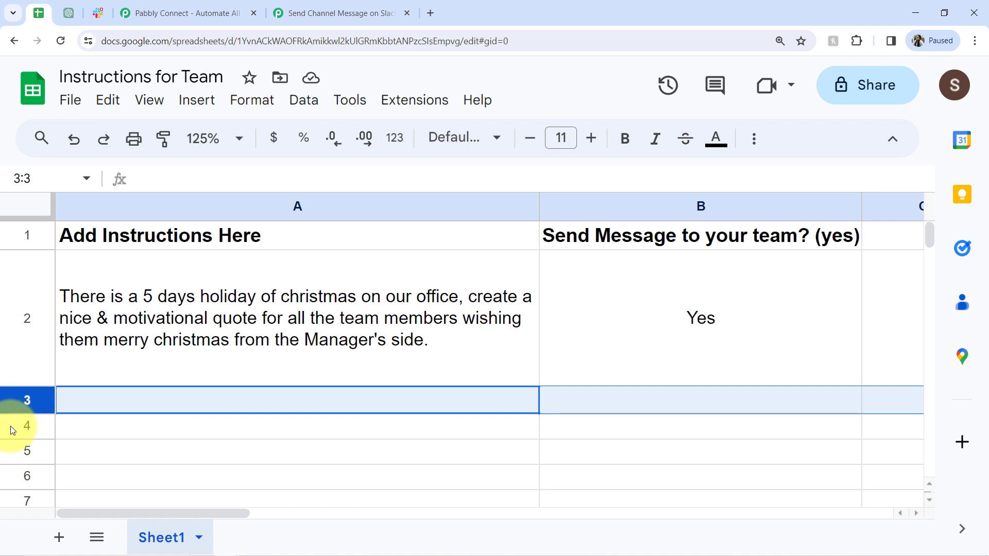
pyautogui.click(26, 431)
pyautogui.click(25, 456)
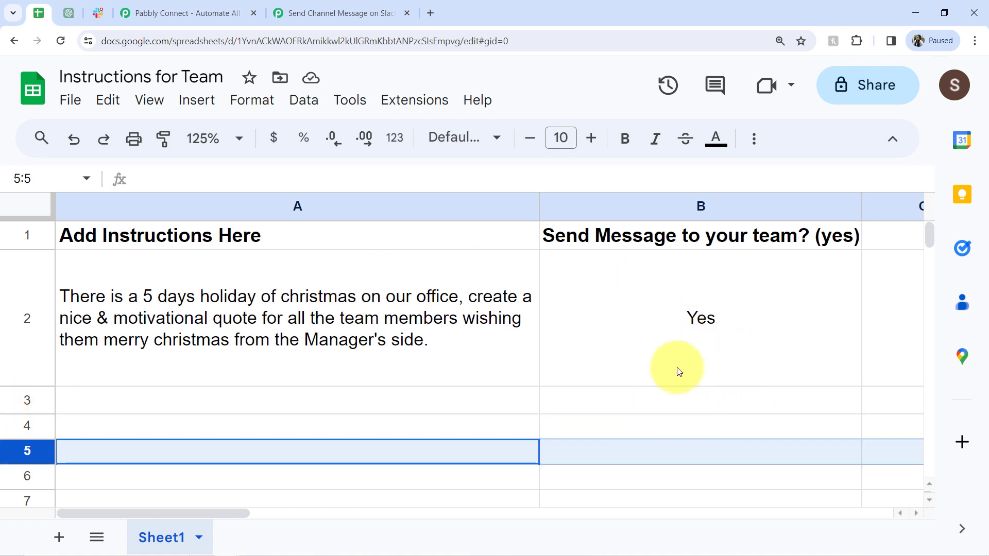
pyautogui.click(329, 13)
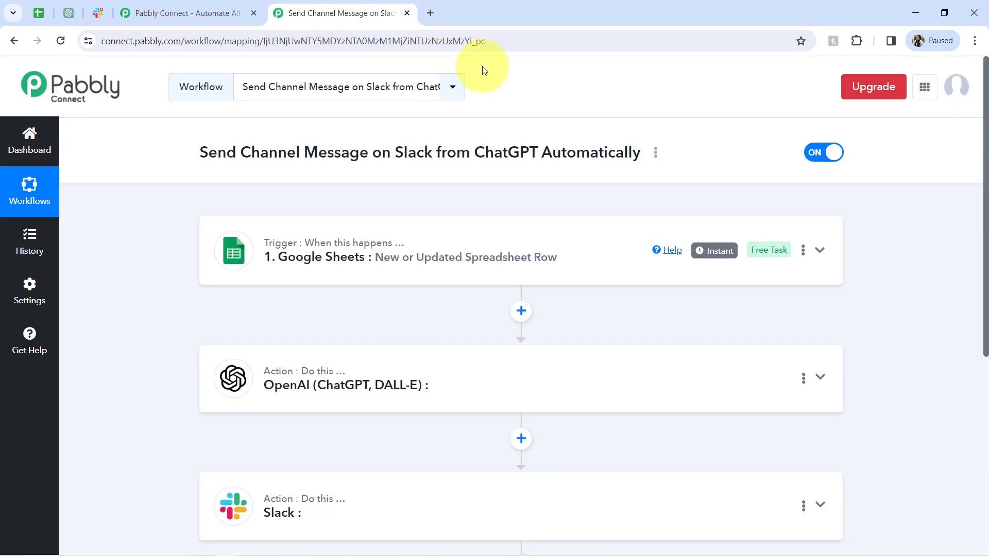
pyautogui.moveTo(722, 255)
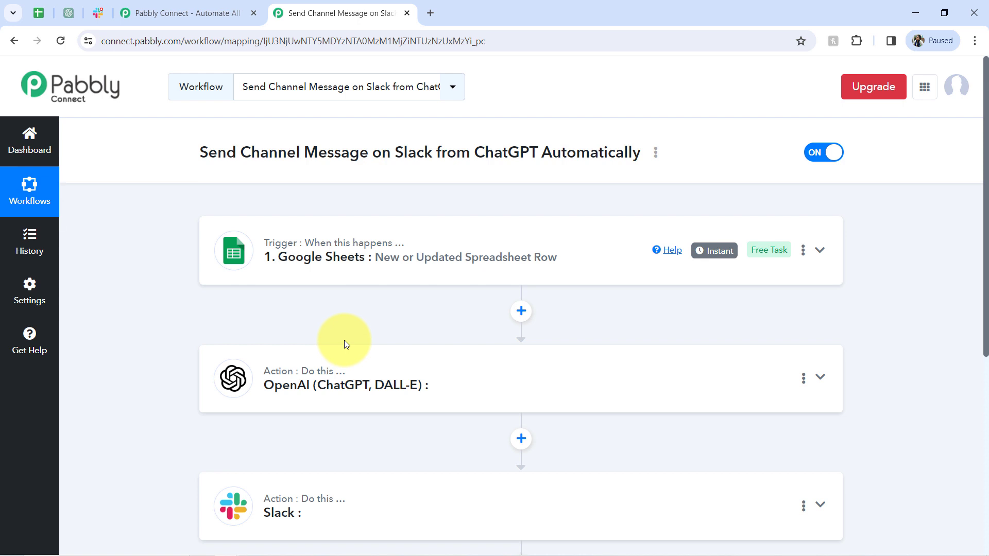
# - Switch to the Instructions for Team spreadsheet, enable Send On Event for the Pabbly Connect Webhooks add-on, and check that setting
pyautogui.click(43, 18)
pyautogui.click(163, 308)
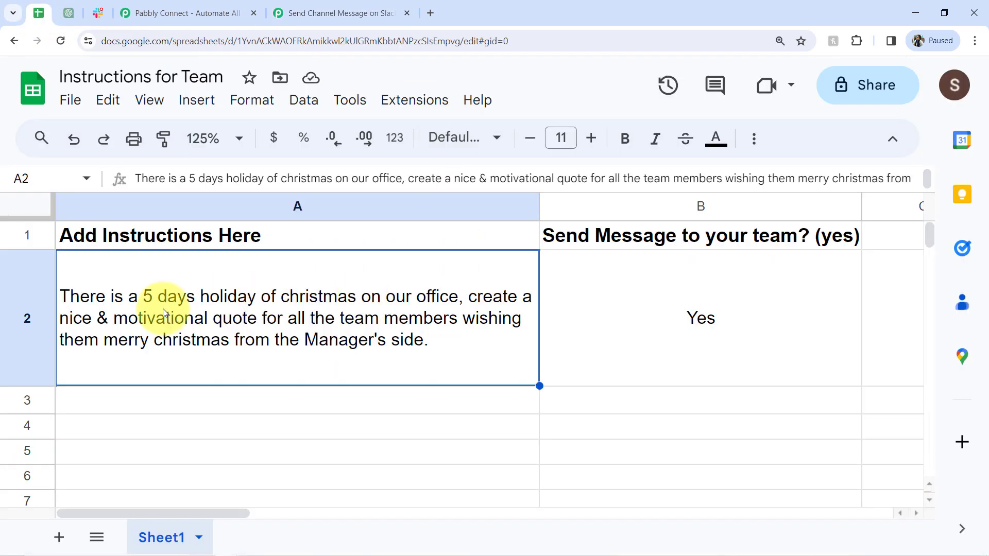
pyautogui.moveTo(413, 402); pyautogui.dragTo(669, 404)
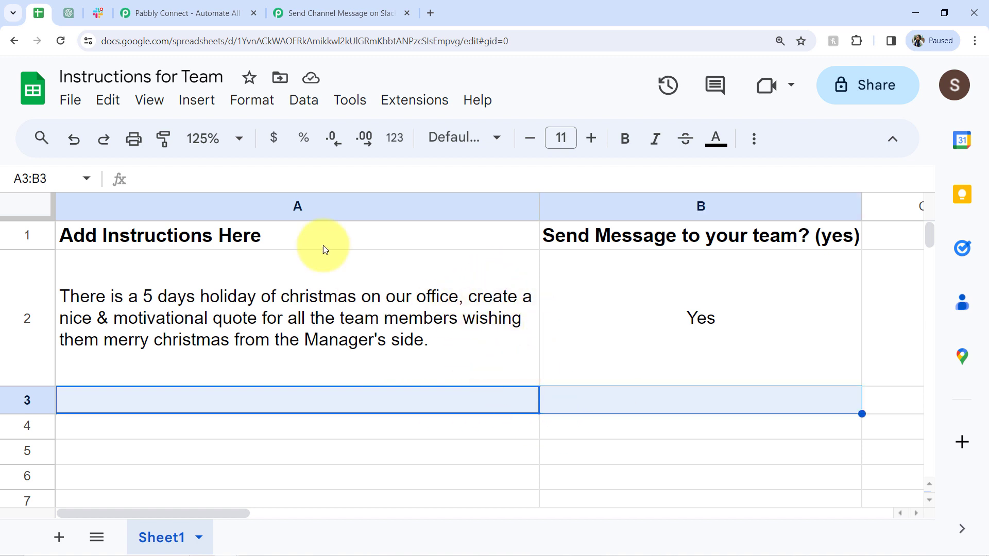
pyautogui.click(324, 269)
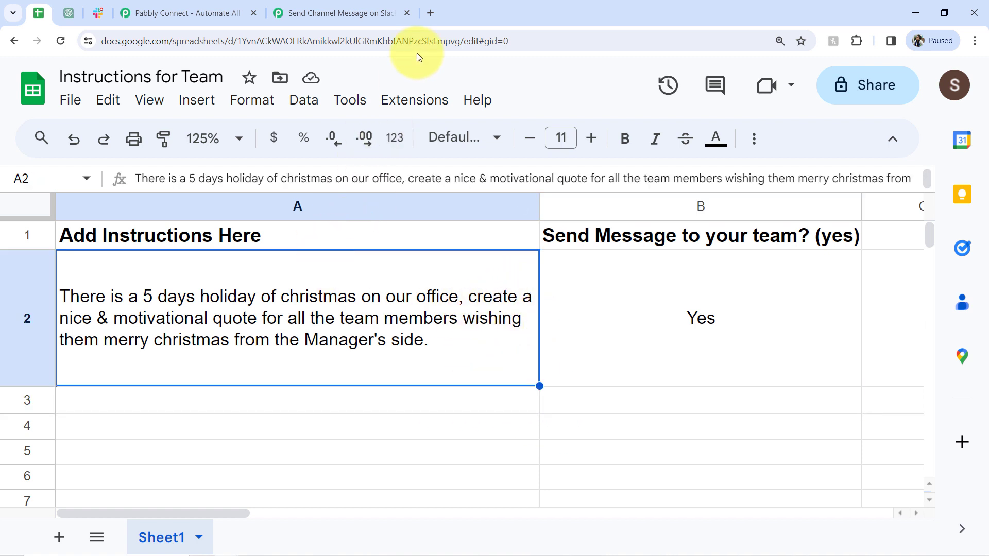
pyautogui.click(415, 99)
pyautogui.moveTo(587, 294)
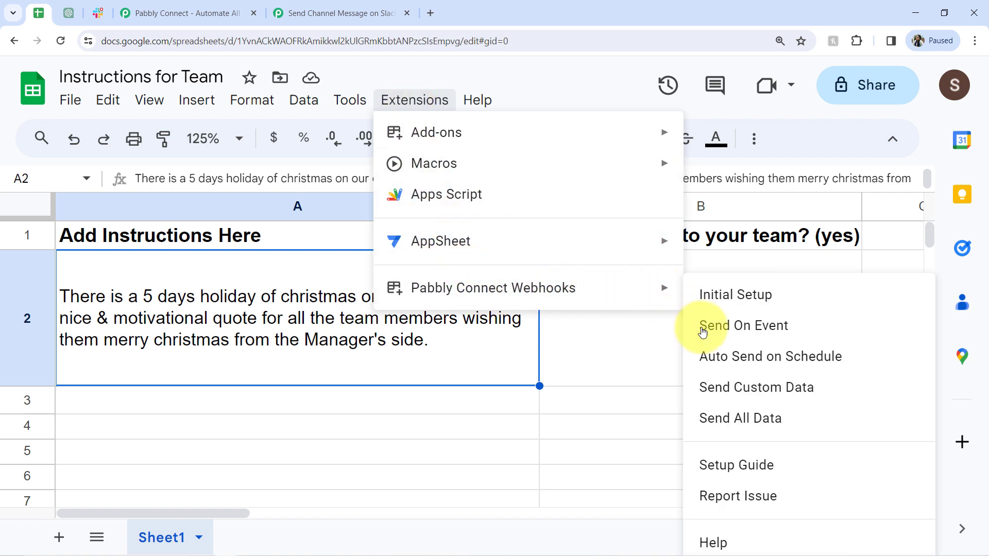
pyautogui.click(720, 333)
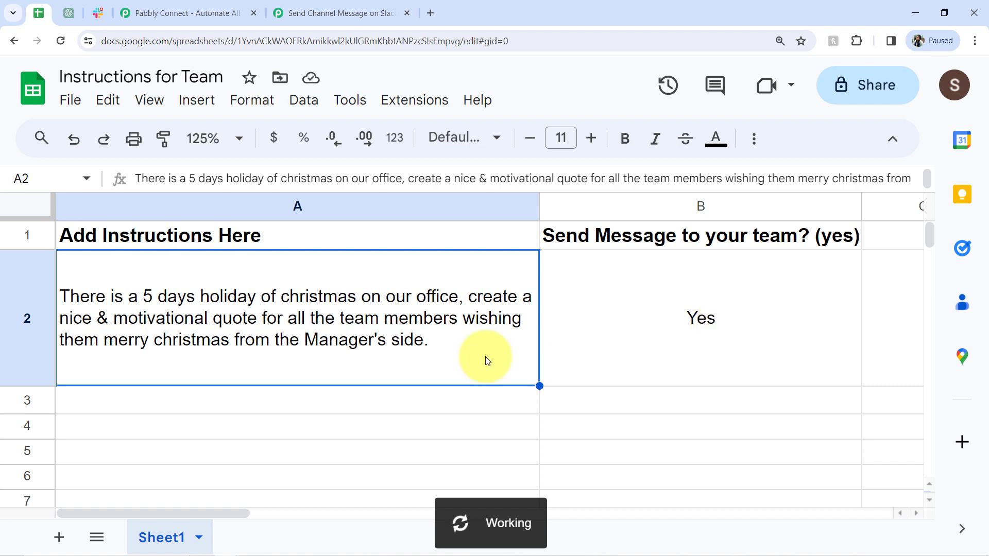
pyautogui.click(409, 107)
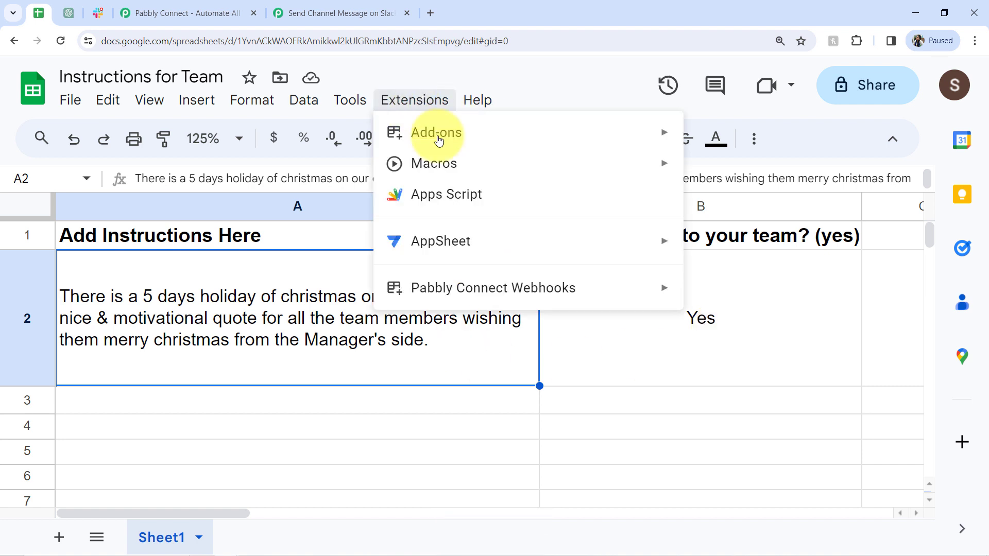
pyautogui.moveTo(563, 287)
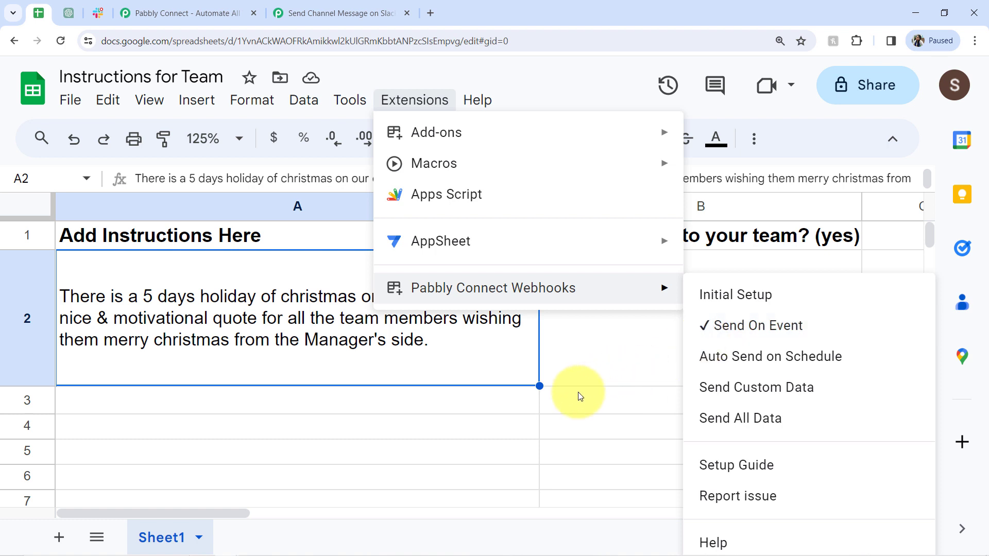
pyautogui.moveTo(514, 407); pyautogui.dragTo(571, 426)
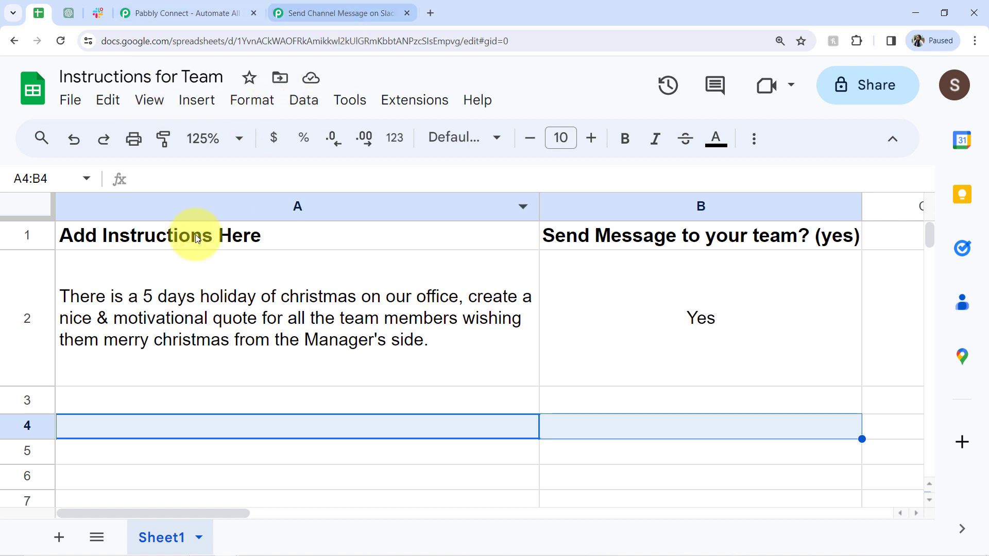
# - Switch back to the Pabbly Connect workflow, set the OpenAI action's event to ChatGPT, and open its account connection settings
pyautogui.click(334, 6)
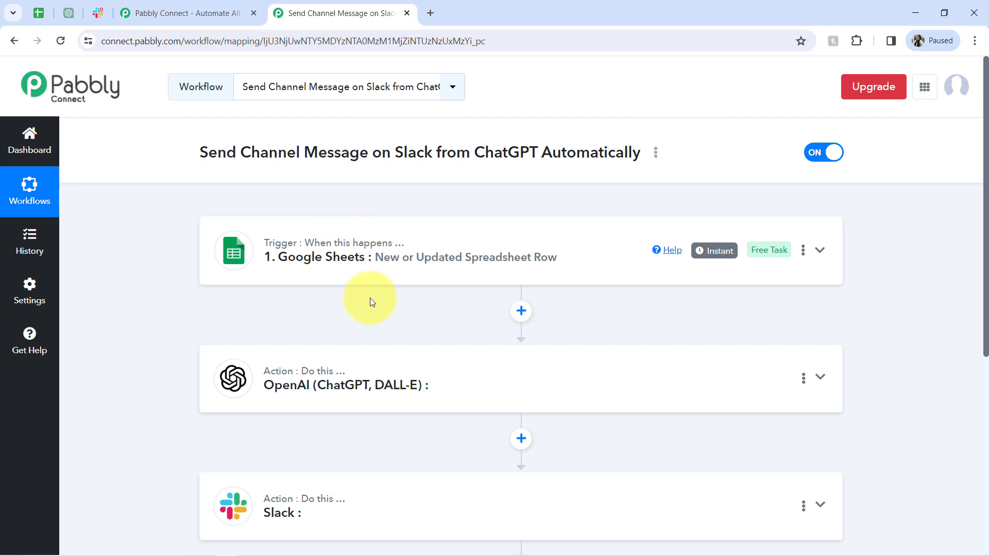
pyautogui.scroll(-3, 987, 232)
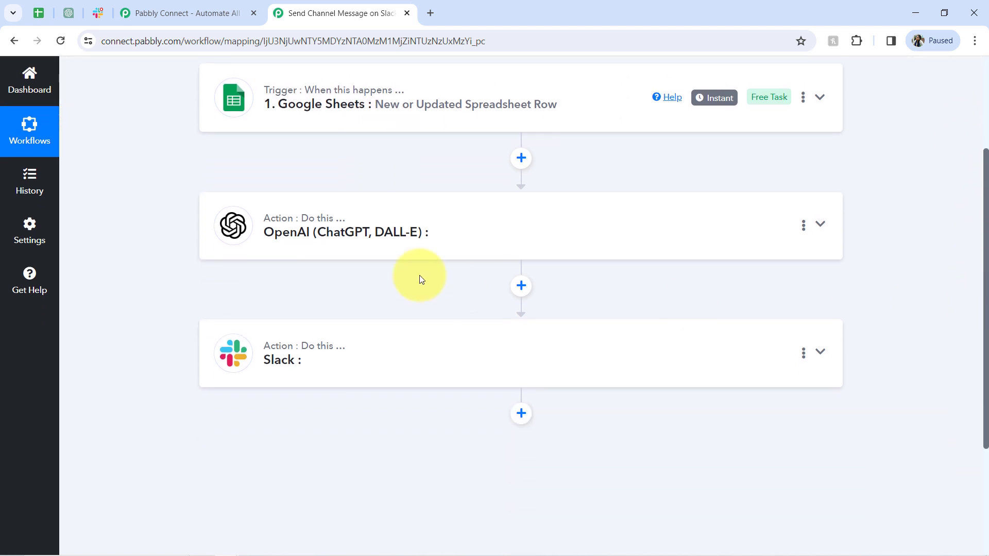
pyautogui.click(377, 233)
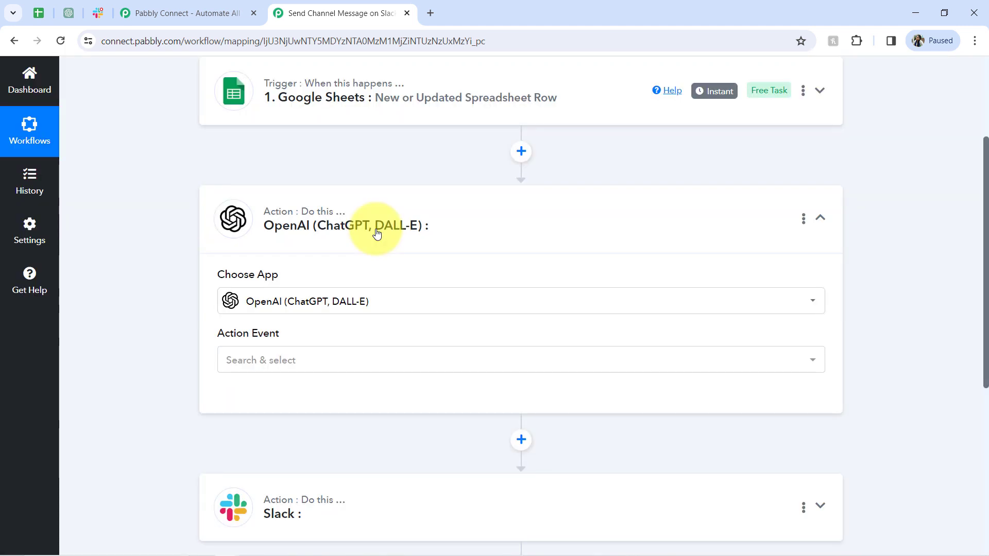
pyautogui.click(243, 364)
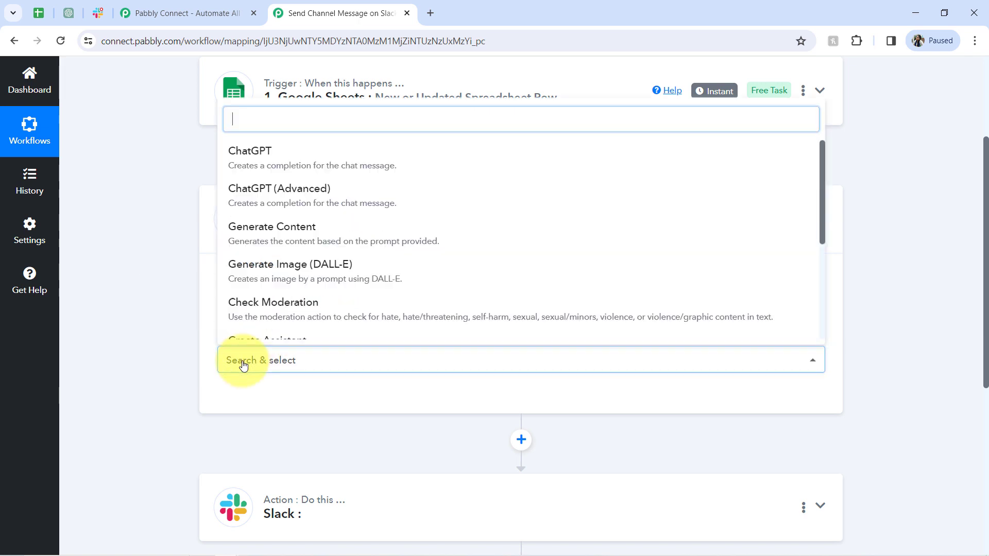
pyautogui.click(247, 155)
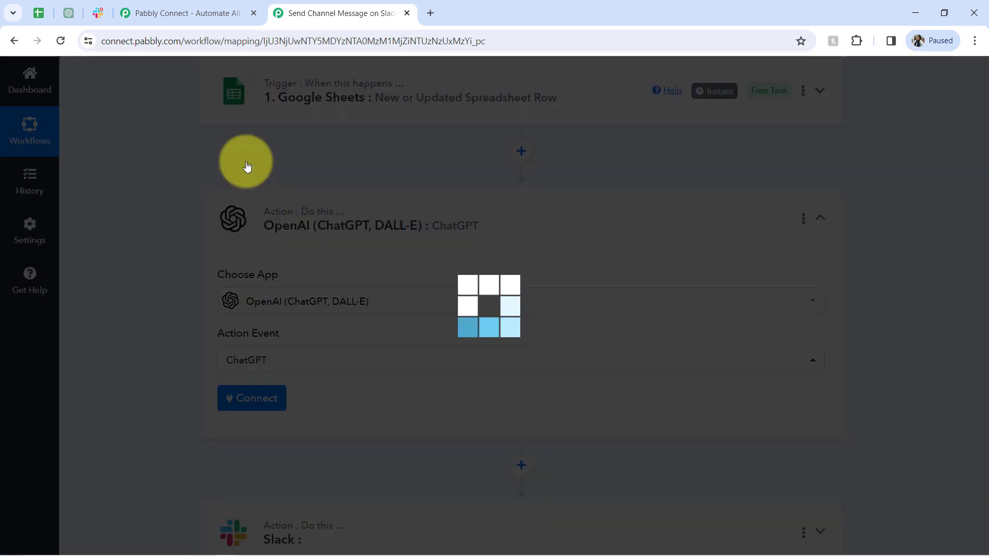
pyautogui.click(255, 398)
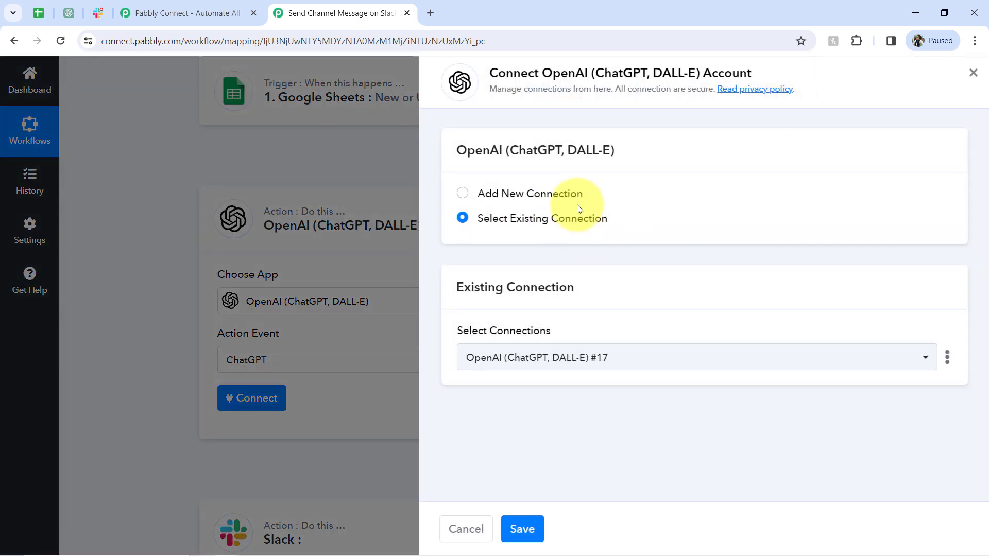
# - Check the new-connection option for OpenAI, view the linked OpenAI API Keys page, and close that page
pyautogui.click(561, 197)
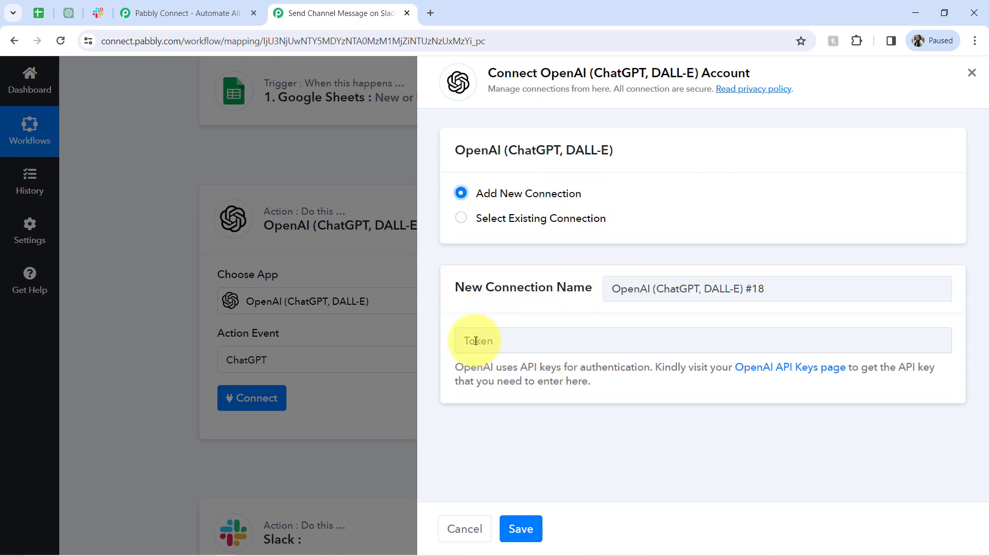
pyautogui.rightClick(790, 370)
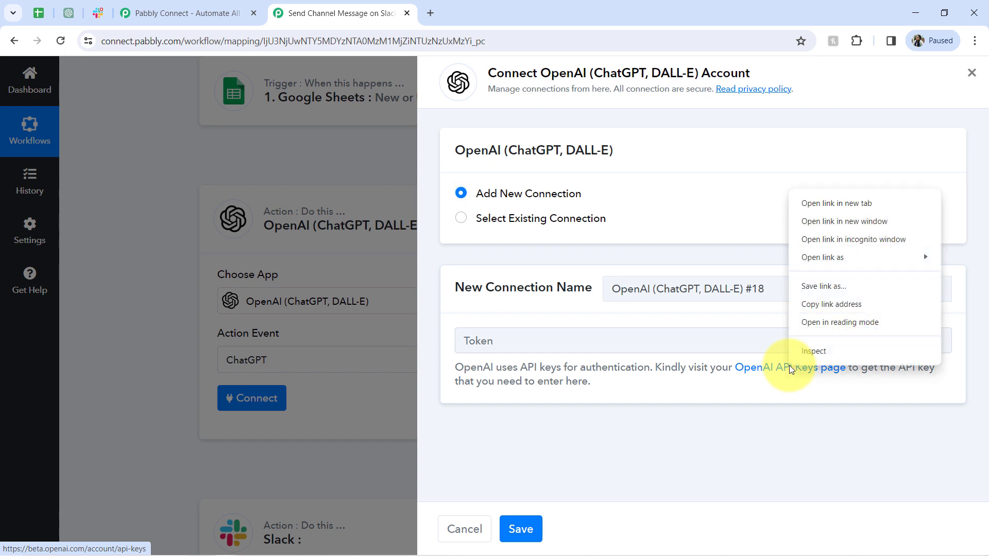
pyautogui.click(818, 206)
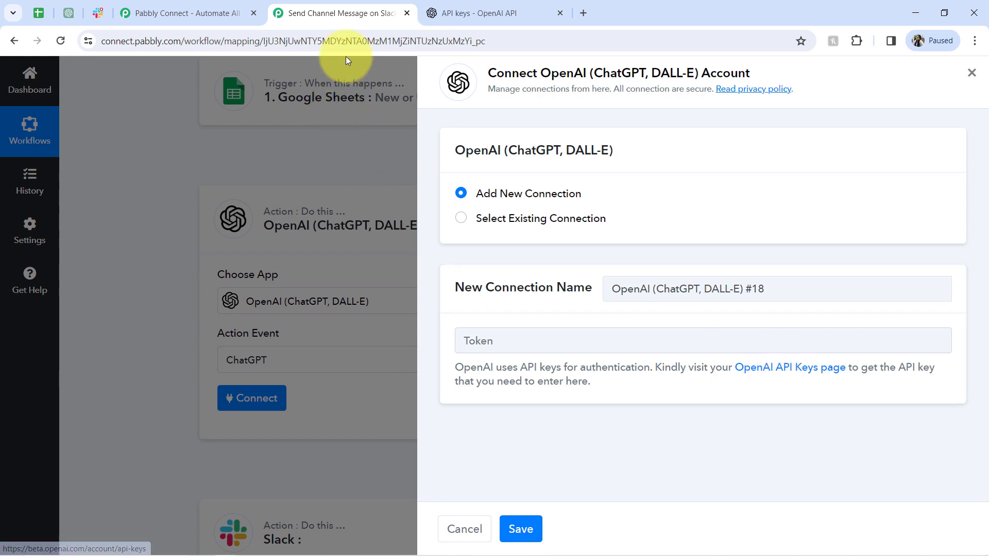
pyautogui.click(443, 11)
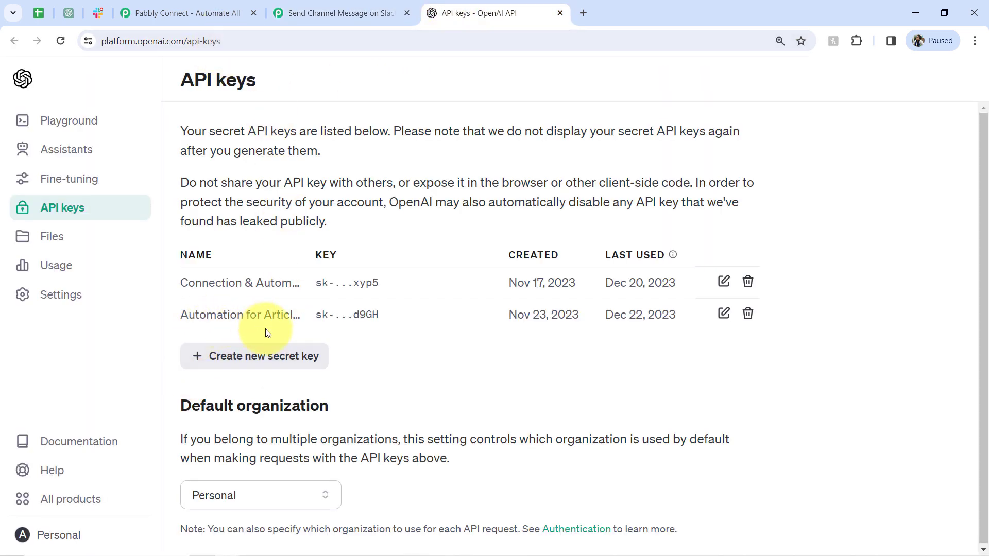
pyautogui.click(268, 354)
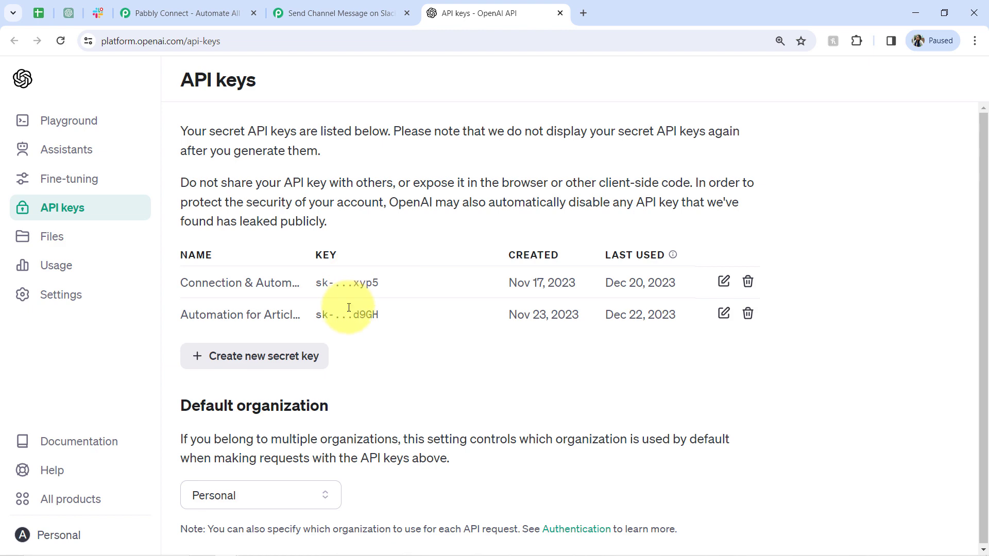
pyautogui.click(561, 14)
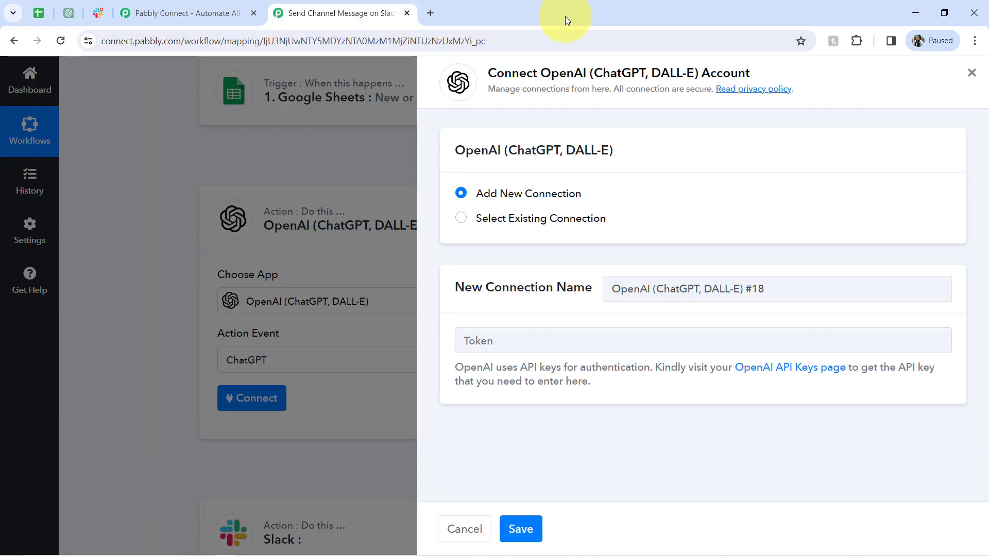
# - Connect the action through the existing connection OpenAI (ChatGPT, DALL-E) #17 and set its AI model to gpt-3.5-turbo-0301
pyautogui.click(509, 222)
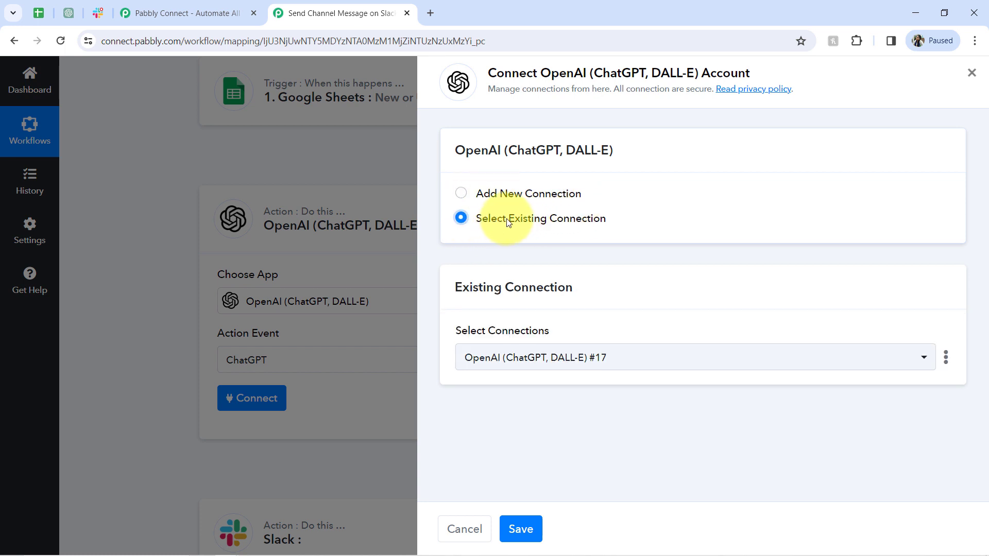
pyautogui.click(521, 531)
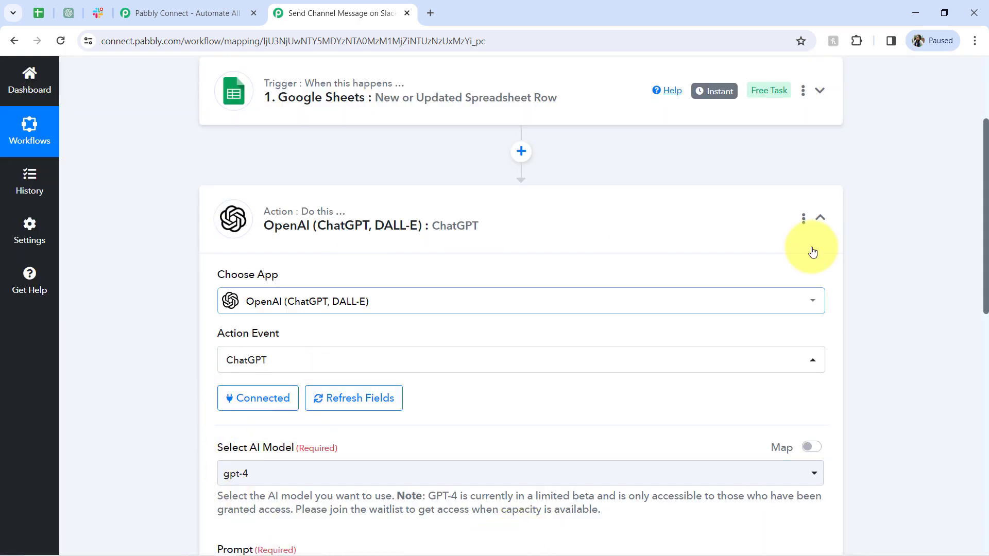
pyautogui.moveTo(986, 231); pyautogui.dragTo(985, 336)
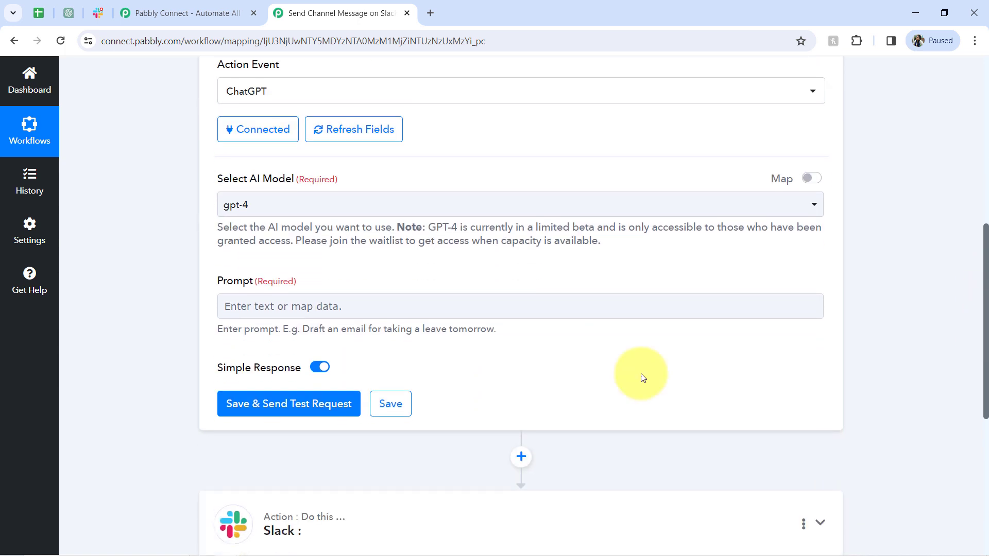
pyautogui.click(249, 205)
pyautogui.click(230, 214)
pyautogui.click(230, 206)
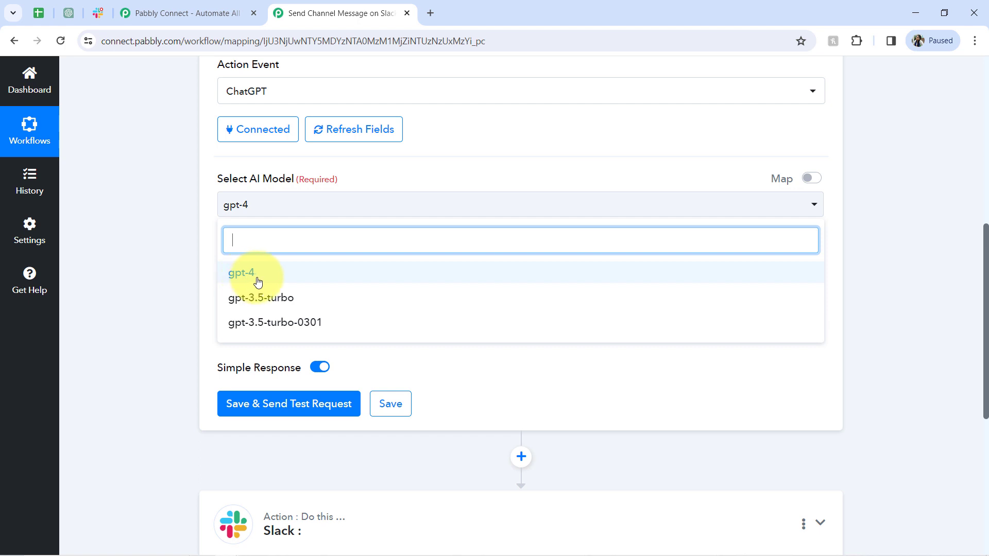
pyautogui.click(254, 322)
pyautogui.click(178, 261)
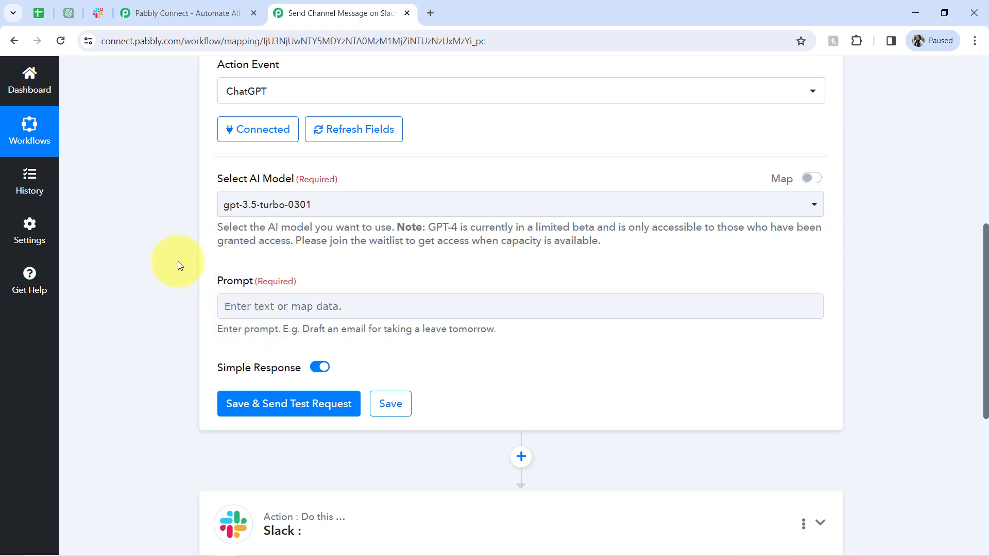
# - Examine the Prompt field's example and the instruction text in the Instructions for Team spreadsheet, and return to the Pabbly Connect workflow
pyautogui.moveTo(239, 285); pyautogui.dragTo(289, 280)
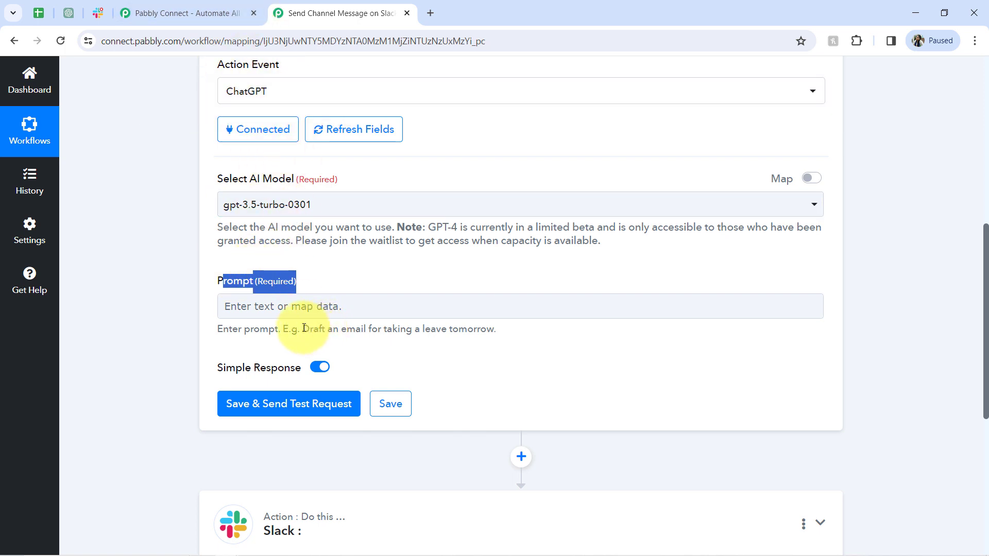
pyautogui.moveTo(302, 328); pyautogui.dragTo(473, 330)
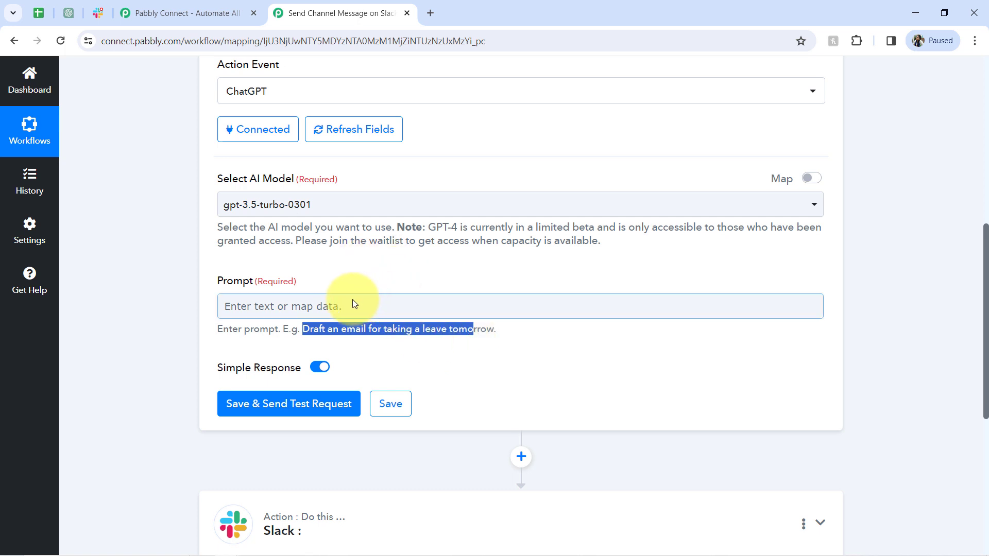
pyautogui.click(44, 15)
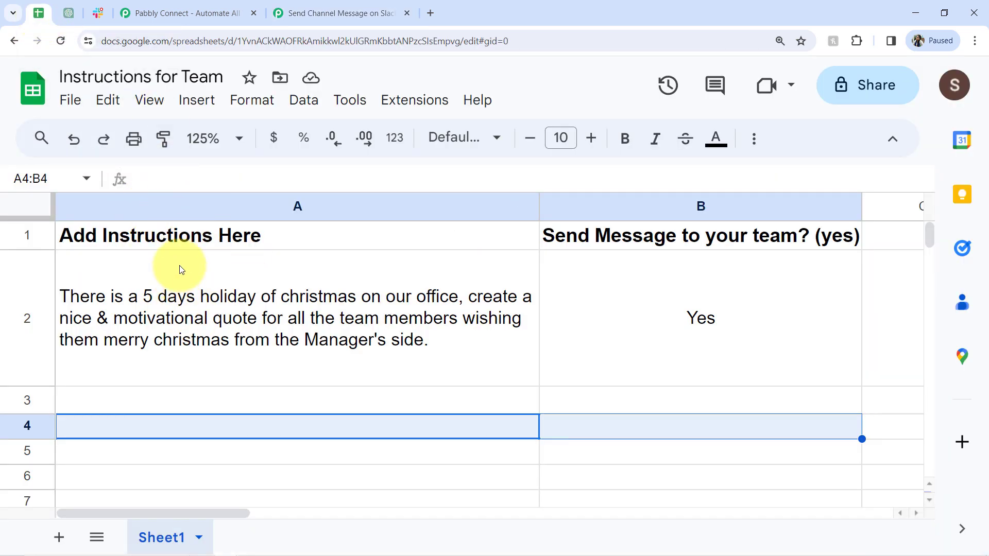
pyautogui.doubleClick(165, 294)
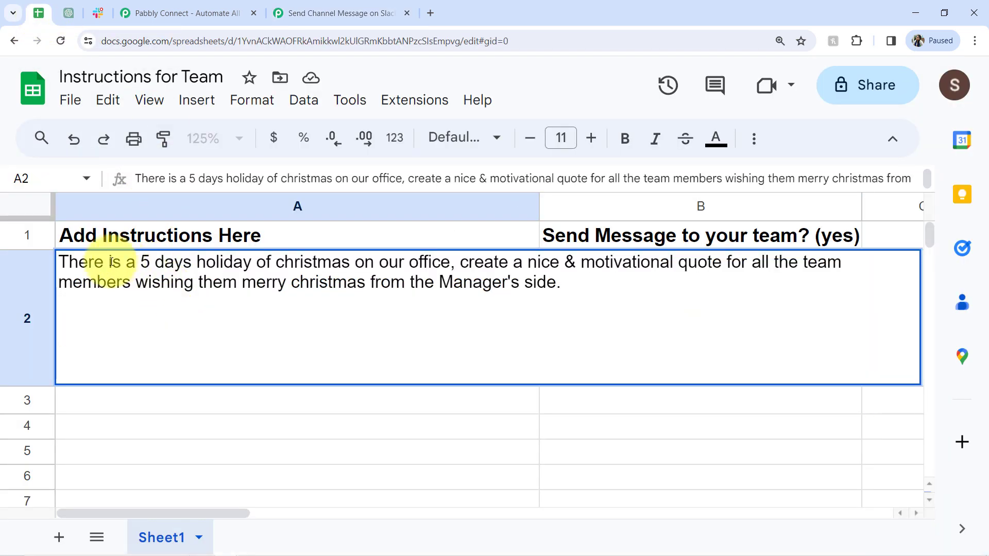
pyautogui.moveTo(104, 263); pyautogui.dragTo(557, 283)
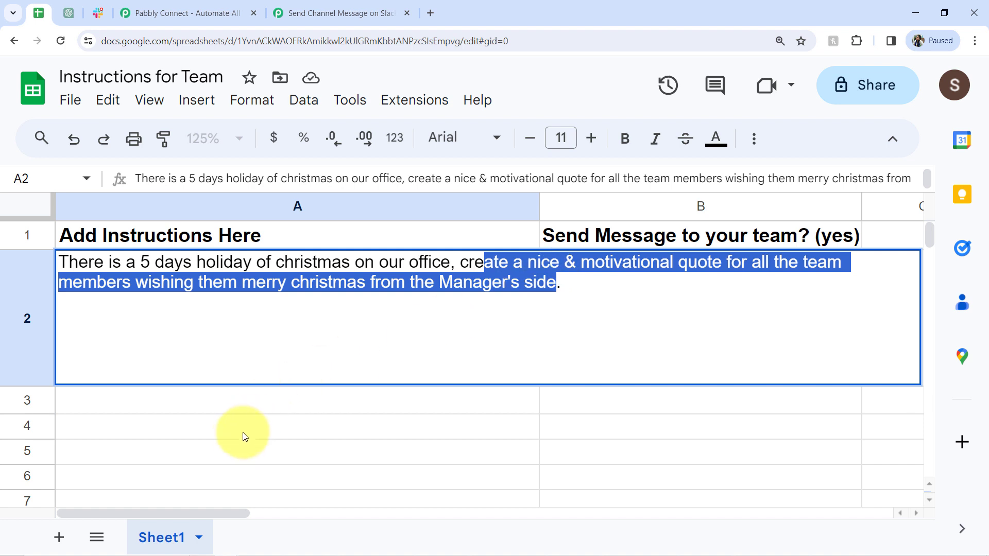
pyautogui.click(242, 432)
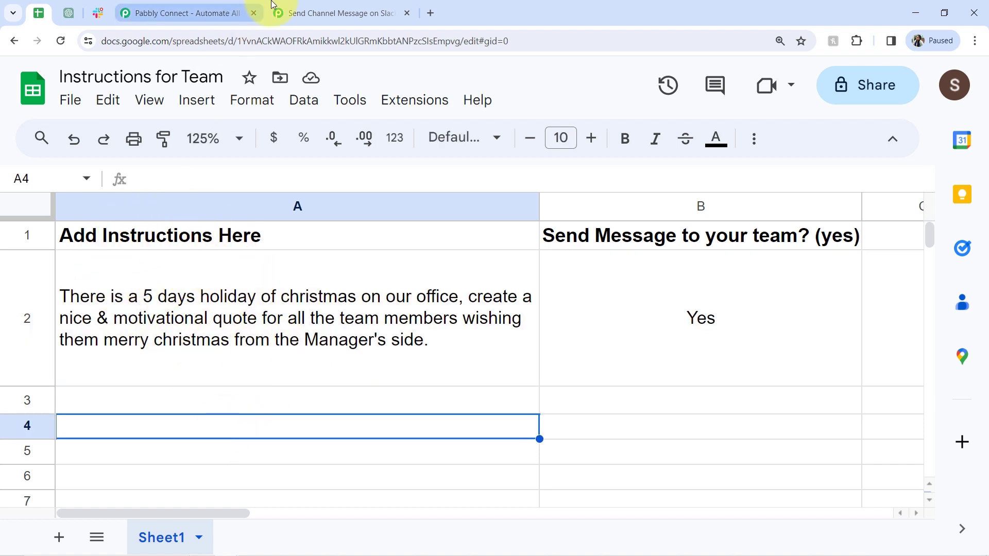
pyautogui.click(332, 11)
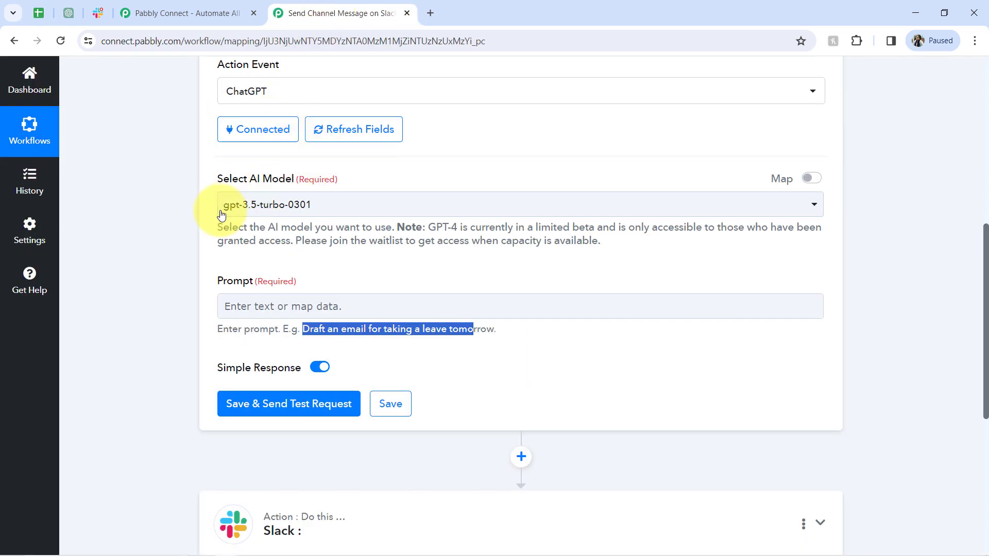
pyautogui.click(129, 253)
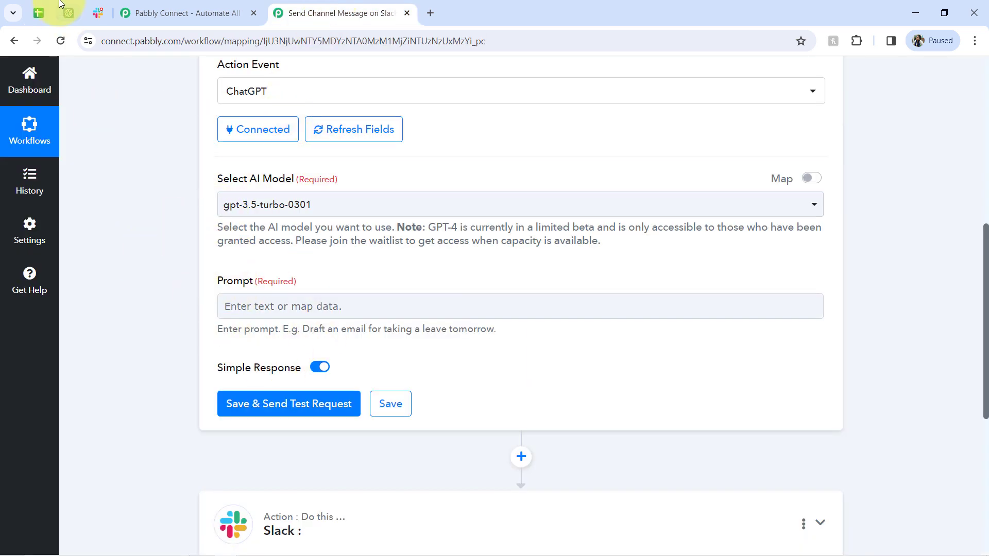
pyautogui.click(37, 12)
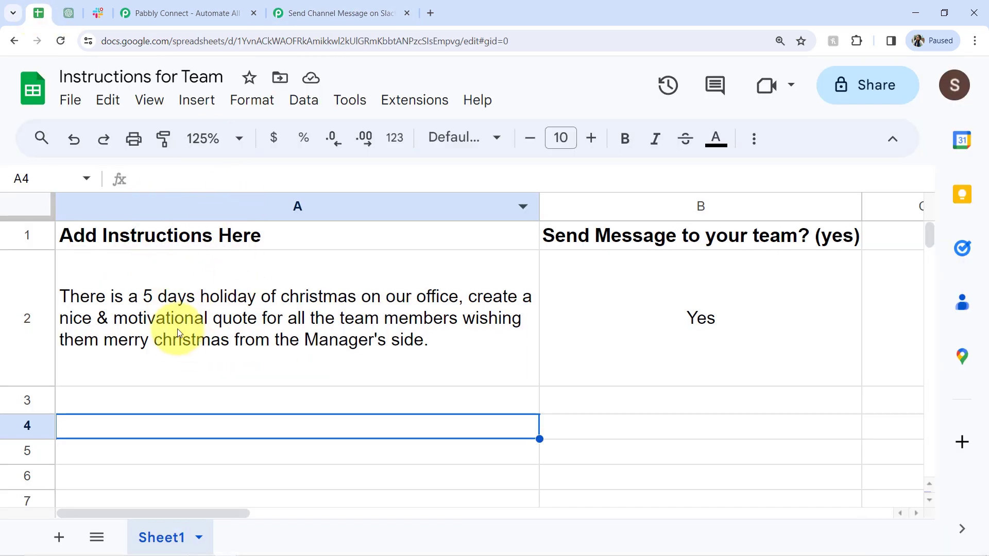
pyautogui.click(297, 13)
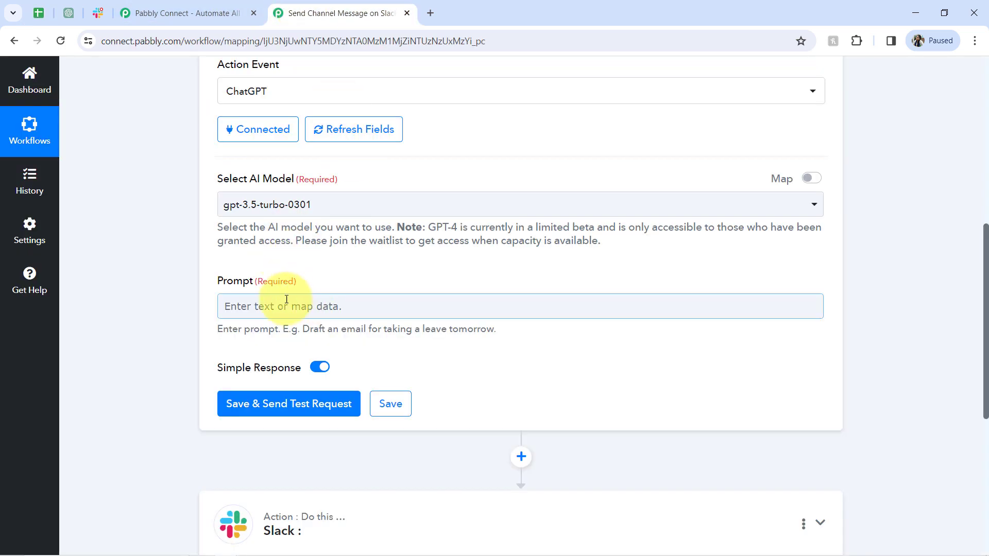
# - Expand the Google Sheets trigger and its received response, and examine the value captured for Add Instructions Here
pyautogui.moveTo(988, 283); pyautogui.dragTo(953, 153)
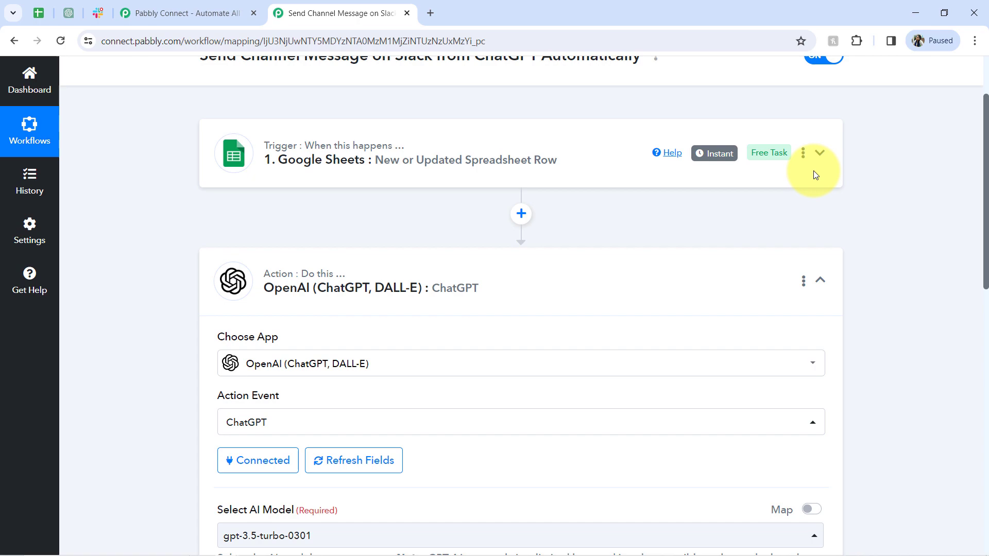
pyautogui.click(353, 161)
pyautogui.scroll(2, 354, 161)
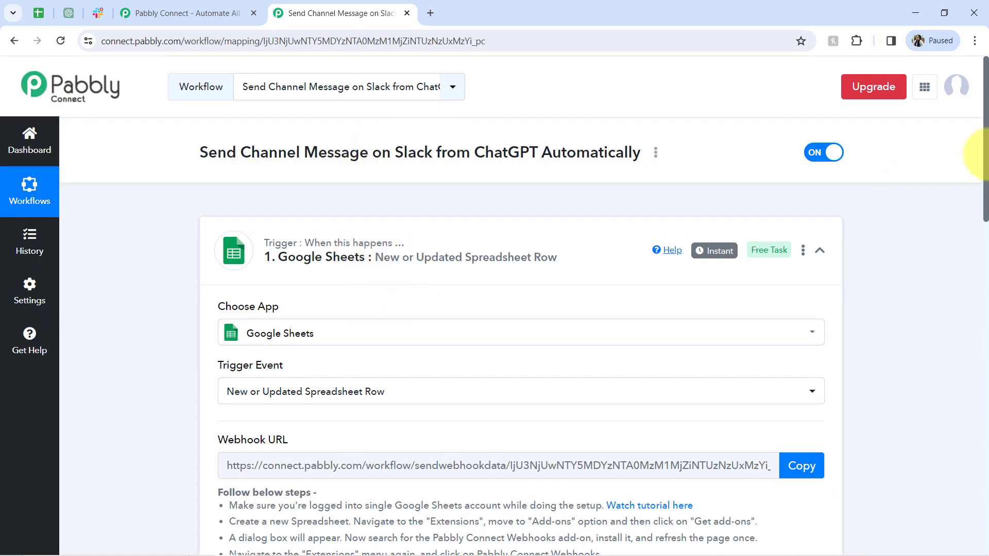
pyautogui.moveTo(986, 150); pyautogui.dragTo(954, 360)
pyautogui.scroll(-2, 954, 360)
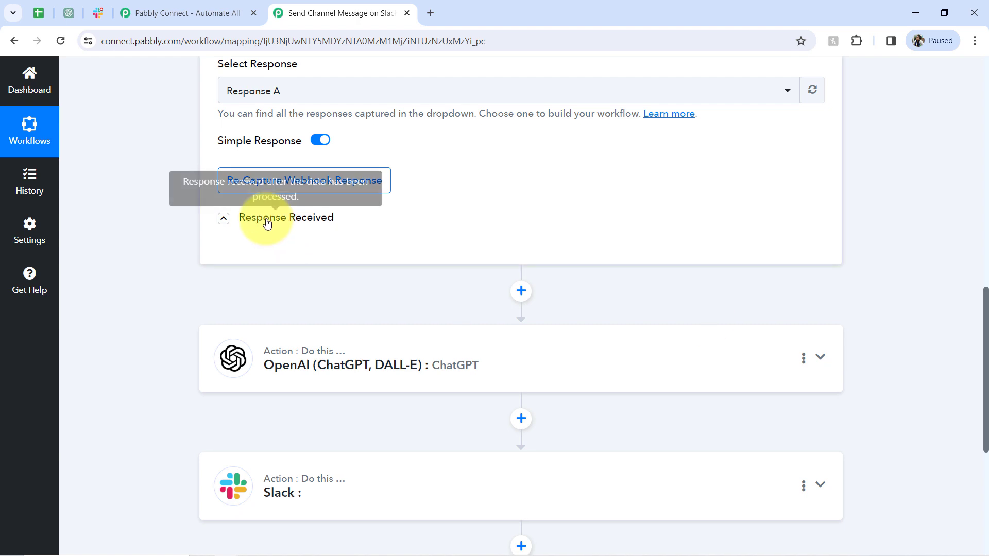
pyautogui.click(249, 220)
pyautogui.moveTo(986, 291); pyautogui.dragTo(936, 360)
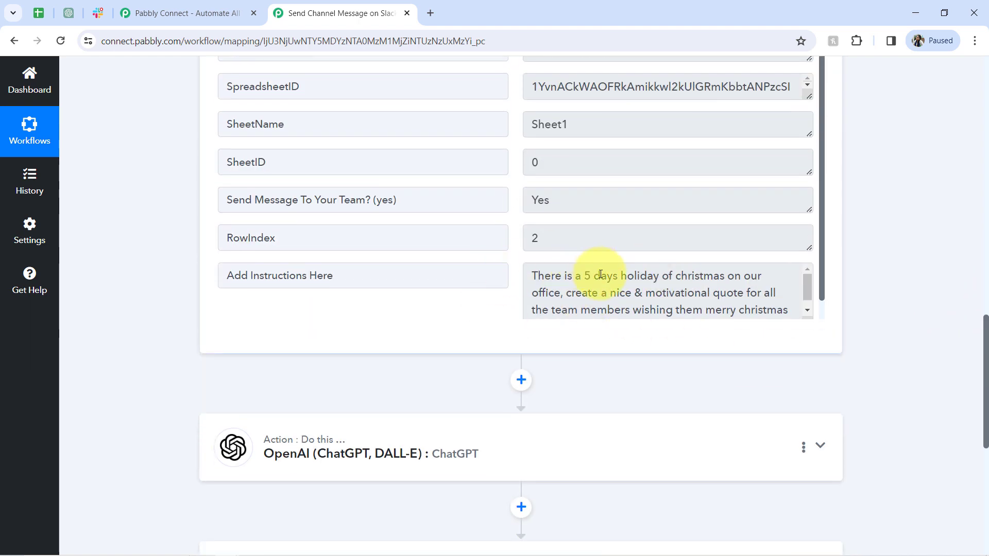
# - Reopen the ChatGPT action and map its prompt to Add Instructions Here from the Google Sheets trigger
pyautogui.click(298, 455)
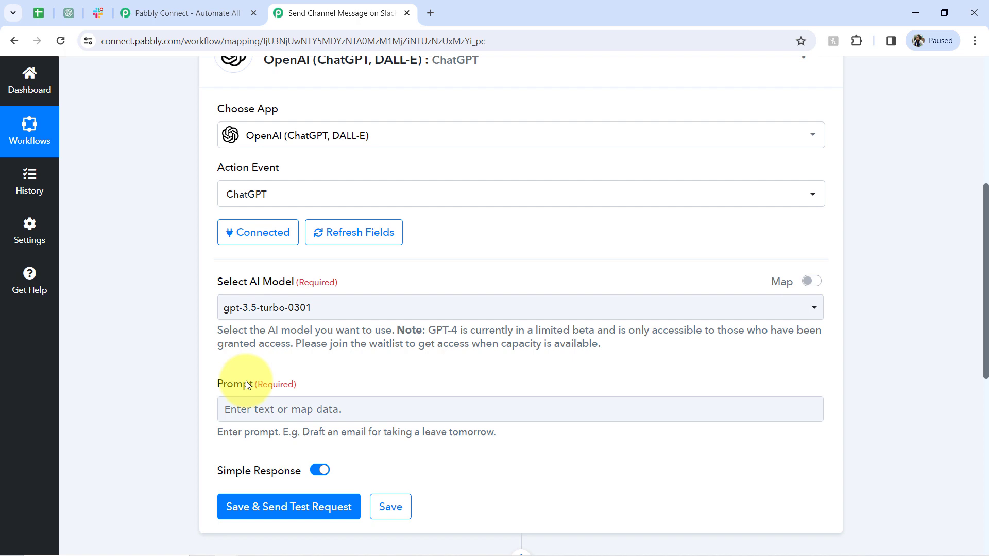
pyautogui.click(232, 409)
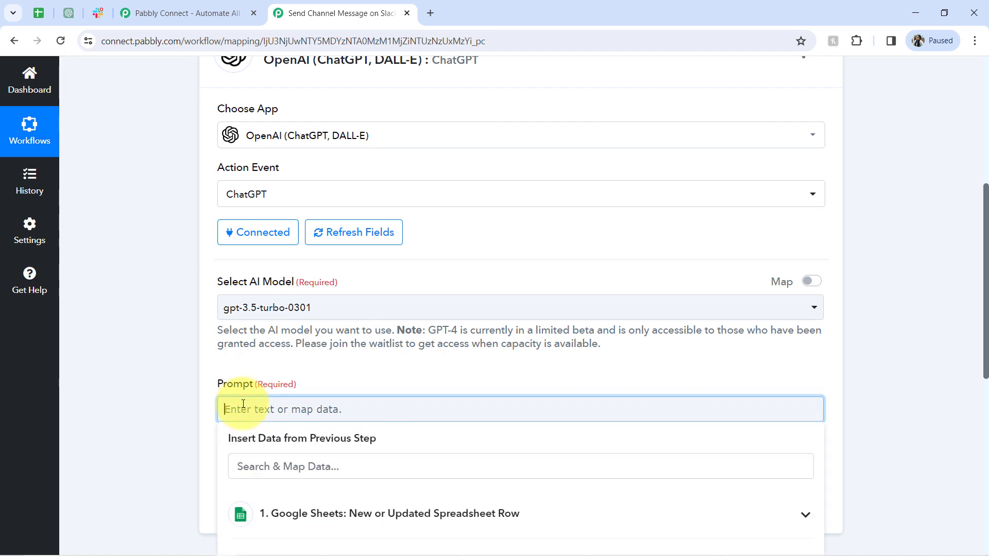
pyautogui.moveTo(987, 353); pyautogui.dragTo(979, 459)
pyautogui.click(365, 262)
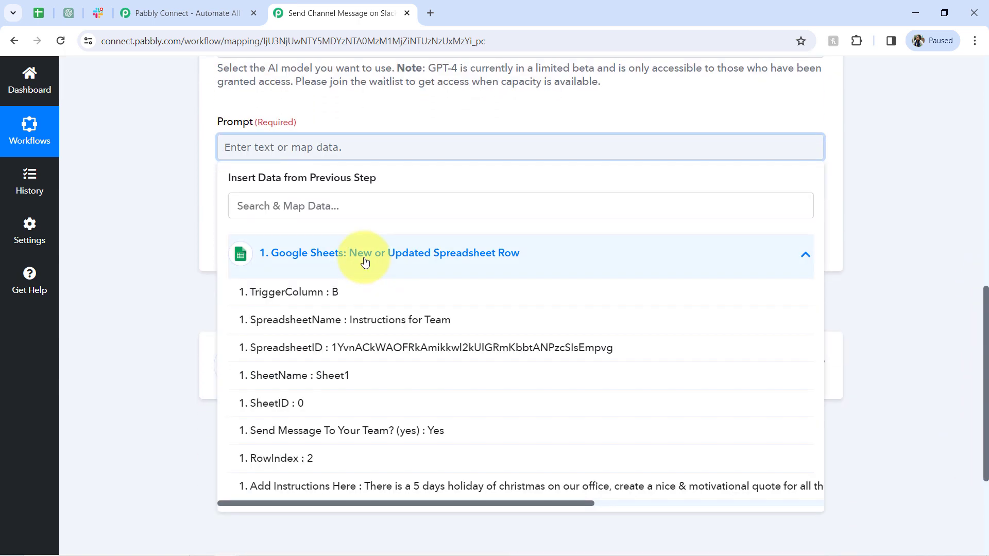
pyautogui.click(332, 491)
pyautogui.click(177, 161)
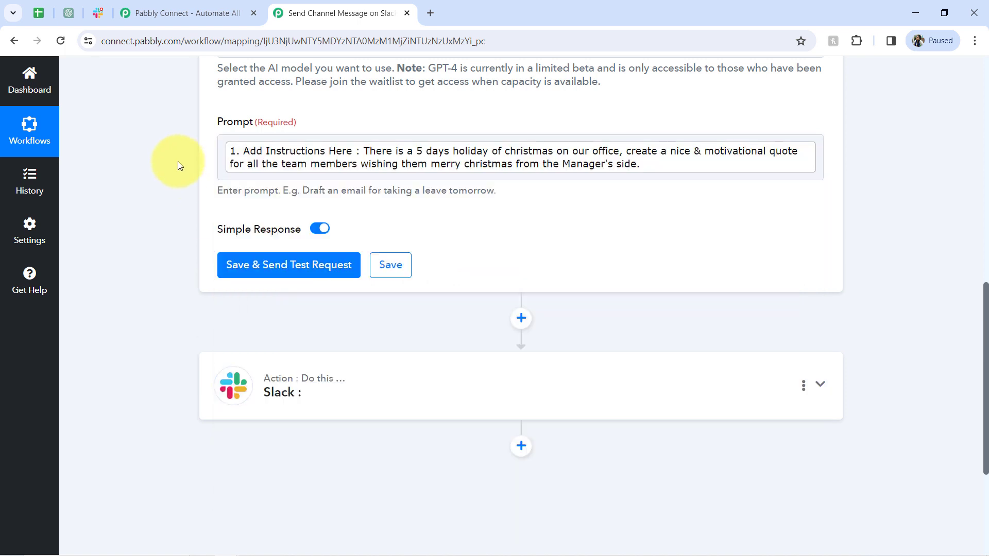
# - Save the ChatGPT action, send its test request, and enlarge the Choices 0 Message Content value in the received response
pyautogui.click(261, 276)
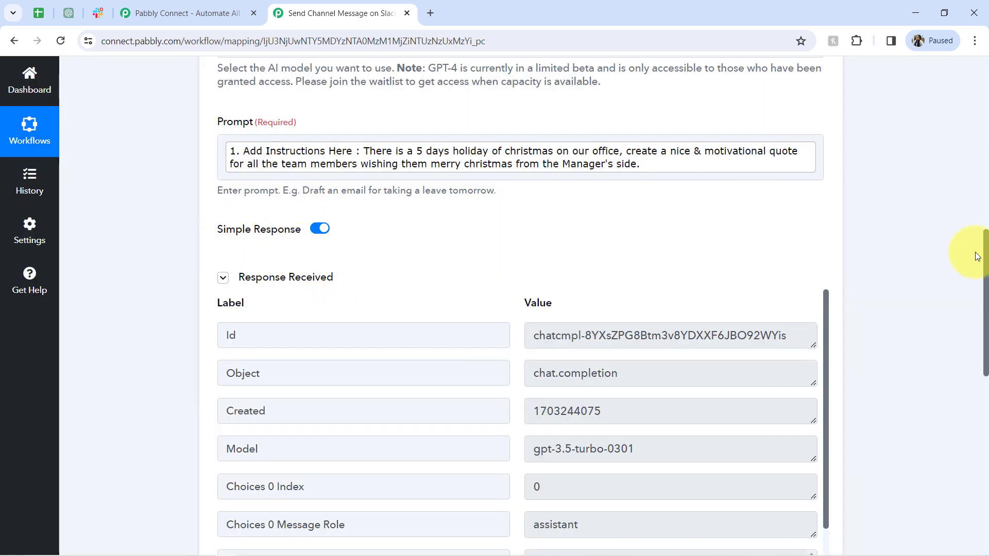
pyautogui.moveTo(987, 257); pyautogui.dragTo(967, 314)
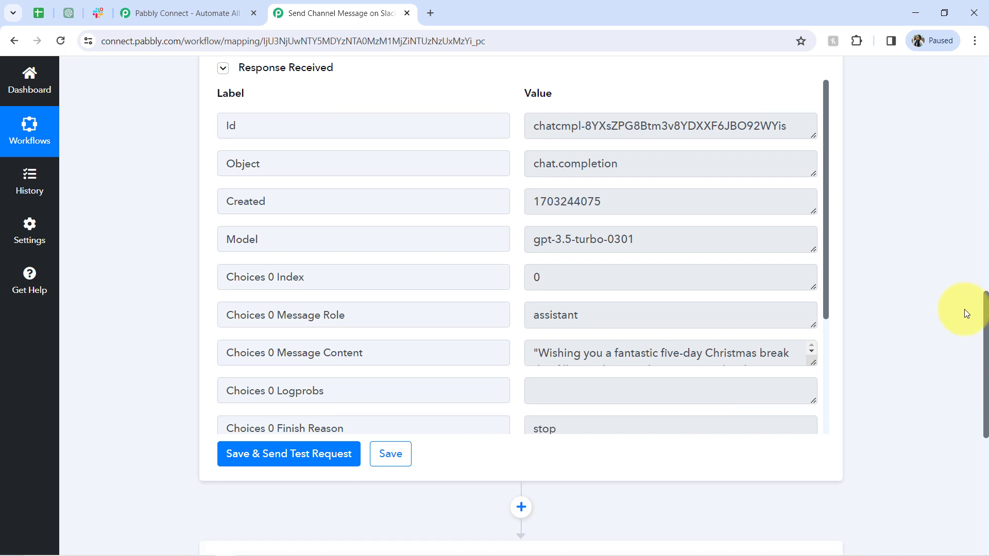
pyautogui.moveTo(825, 185); pyautogui.dragTo(808, 332)
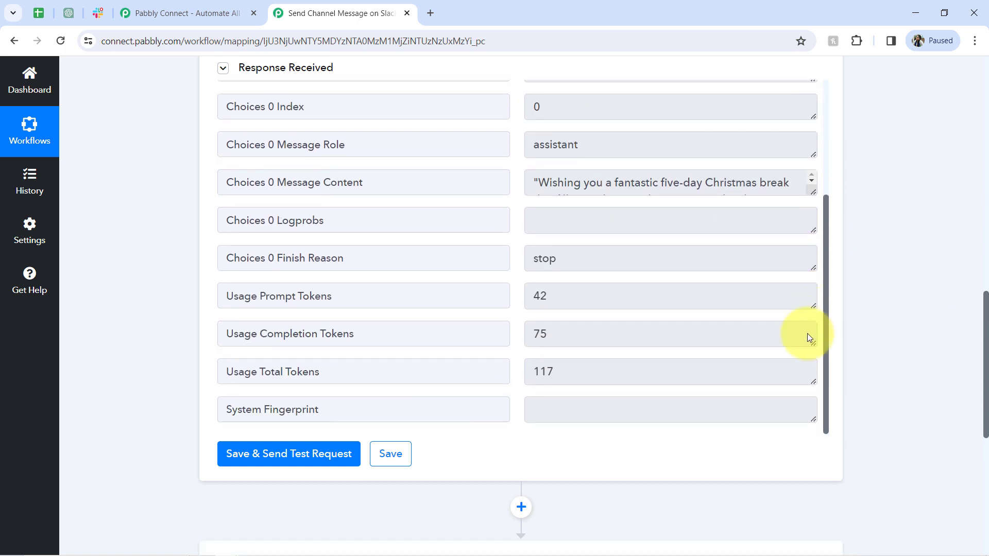
pyautogui.moveTo(279, 186); pyautogui.dragTo(391, 185)
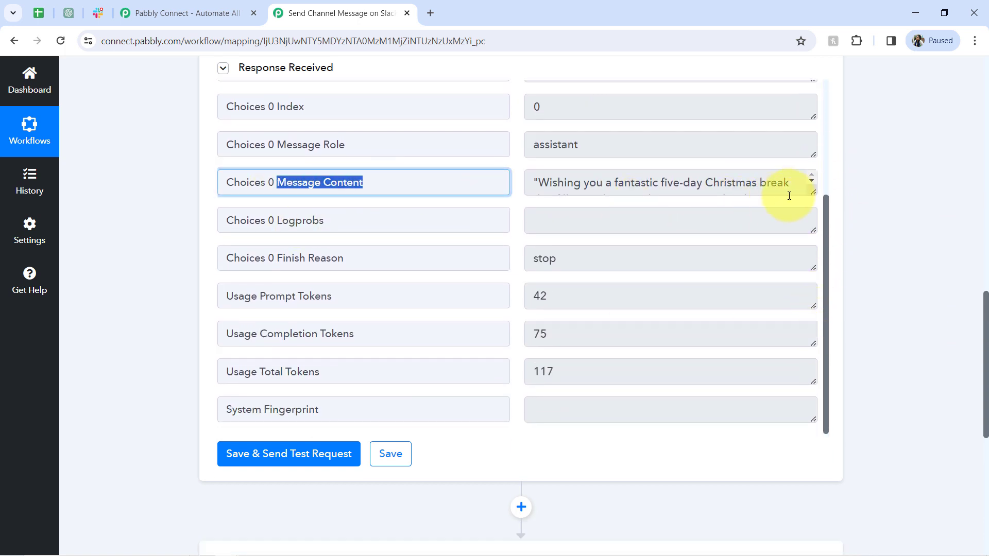
pyautogui.moveTo(809, 191); pyautogui.dragTo(796, 404)
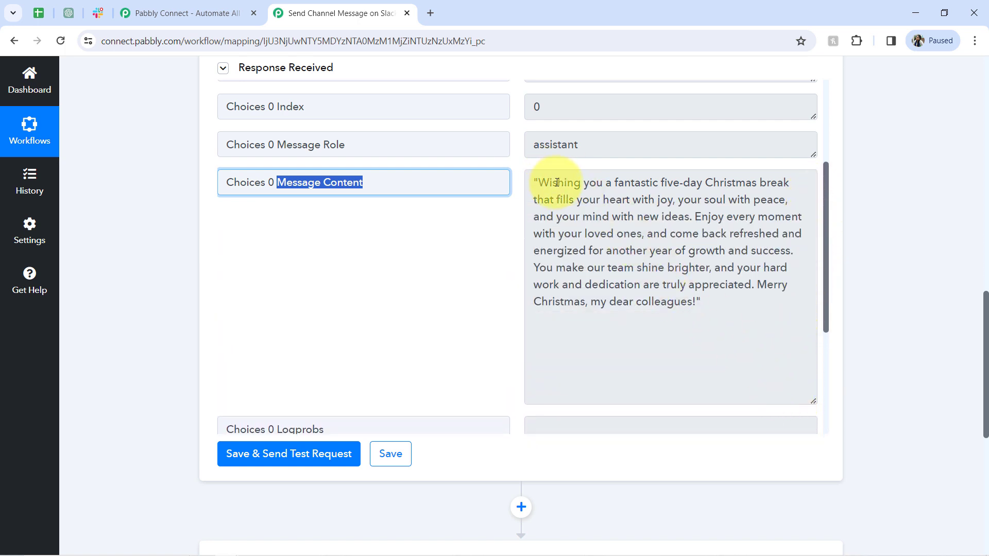
# - Read through the full generated text in Choices 0 Message Content of the ChatGPT response
pyautogui.moveTo(557, 182); pyautogui.dragTo(649, 181)
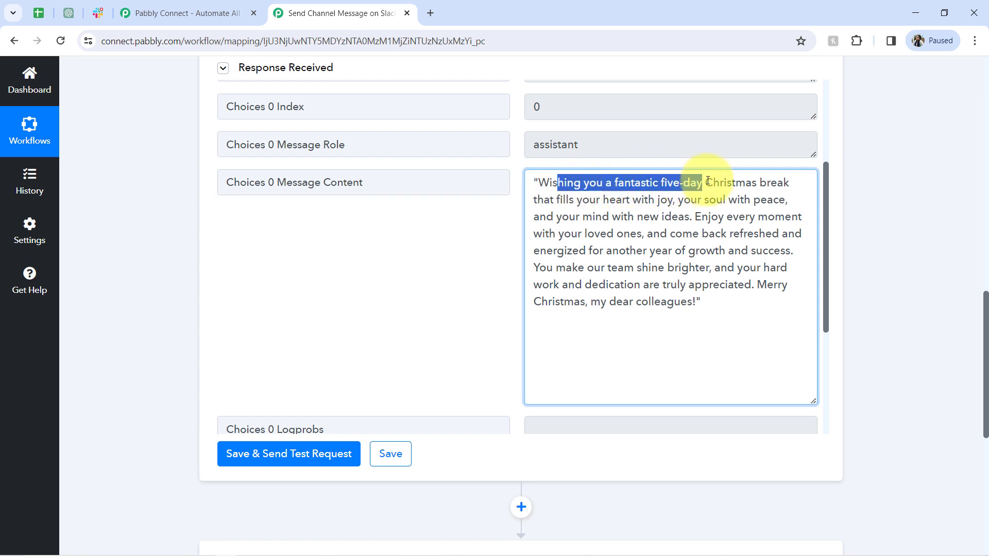
pyautogui.moveTo(708, 182); pyautogui.dragTo(768, 200)
pyautogui.moveTo(581, 216); pyautogui.dragTo(709, 234)
pyautogui.moveTo(709, 233); pyautogui.dragTo(782, 248)
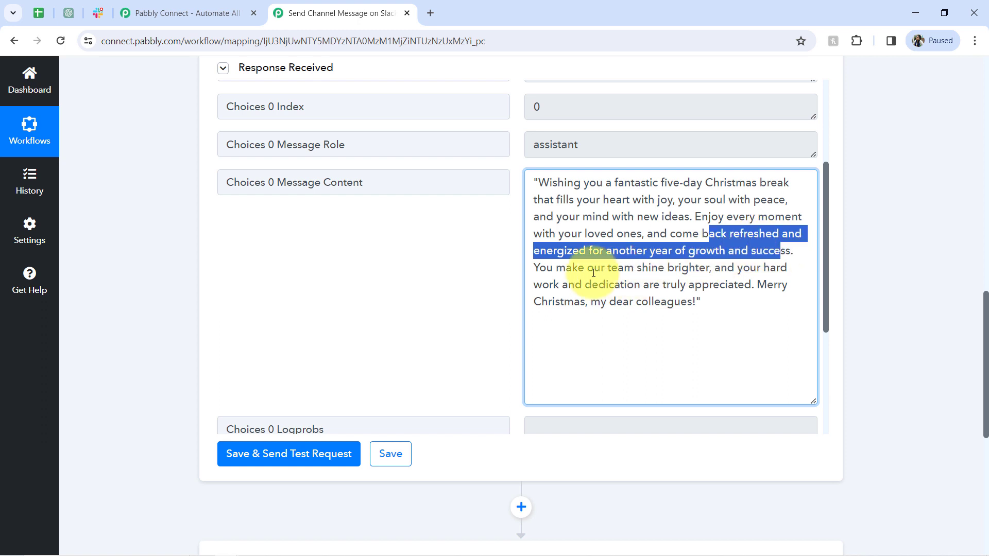
pyautogui.moveTo(587, 268); pyautogui.dragTo(750, 290)
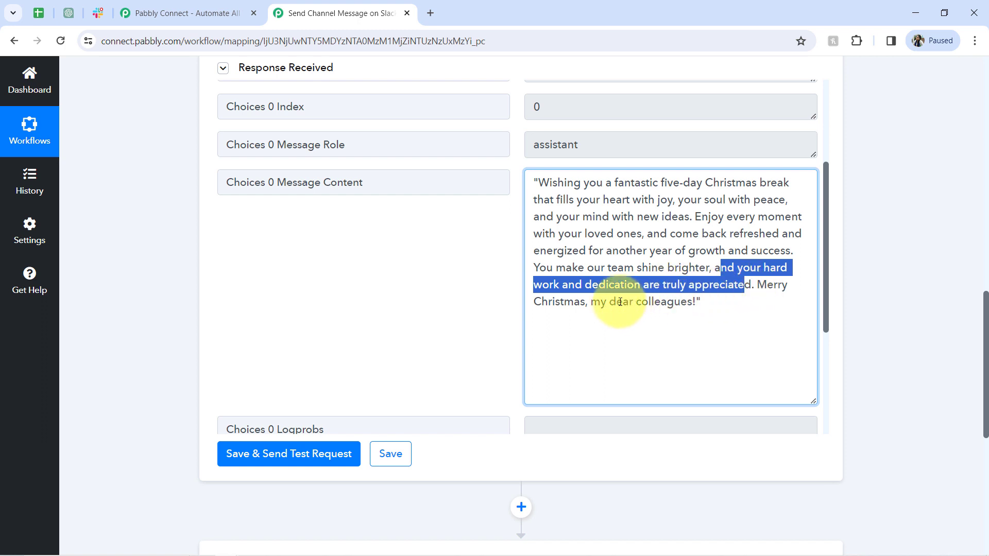
pyautogui.moveTo(611, 302); pyautogui.dragTo(696, 298)
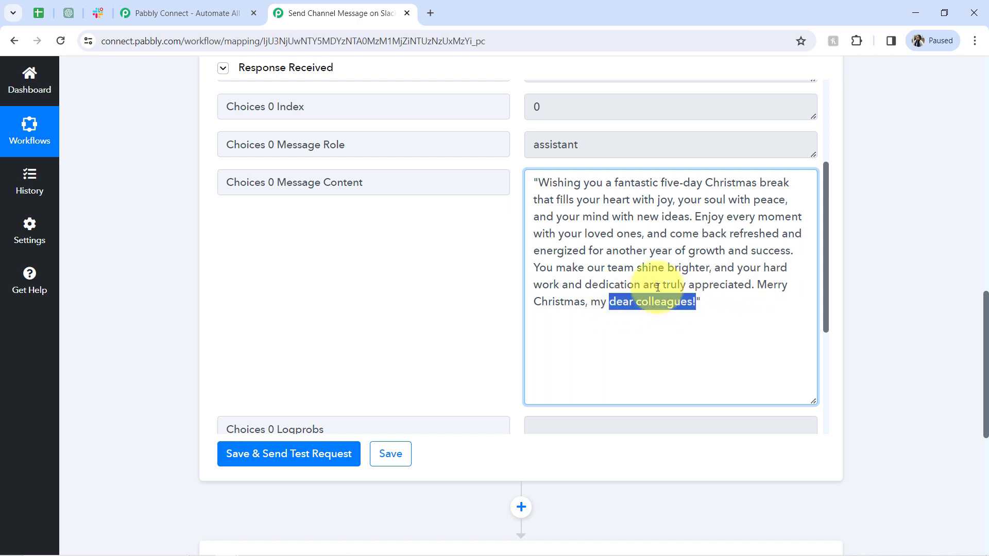
pyautogui.click(647, 263)
pyautogui.moveTo(548, 183); pyautogui.dragTo(623, 303)
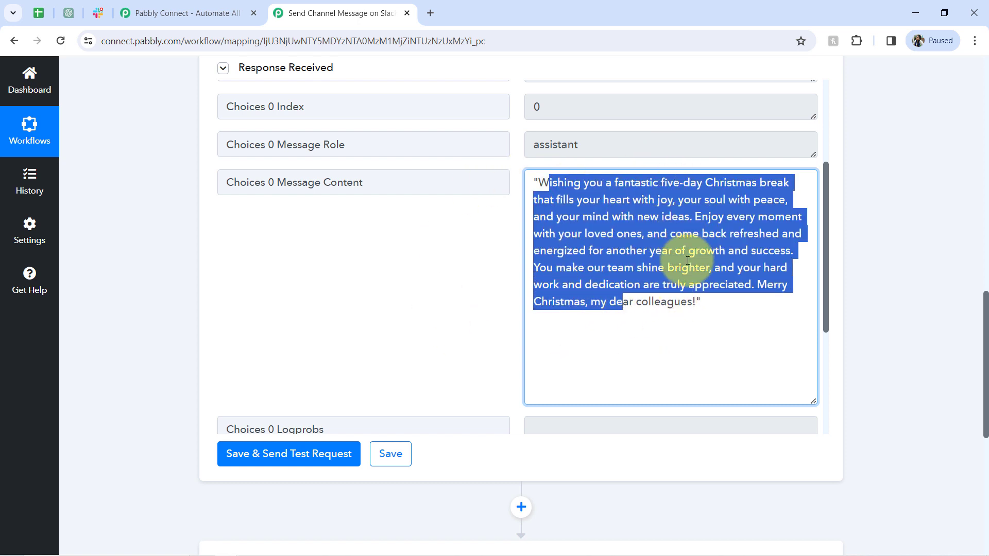
pyautogui.click(668, 274)
pyautogui.moveTo(574, 183); pyautogui.dragTo(597, 272)
pyautogui.click(593, 215)
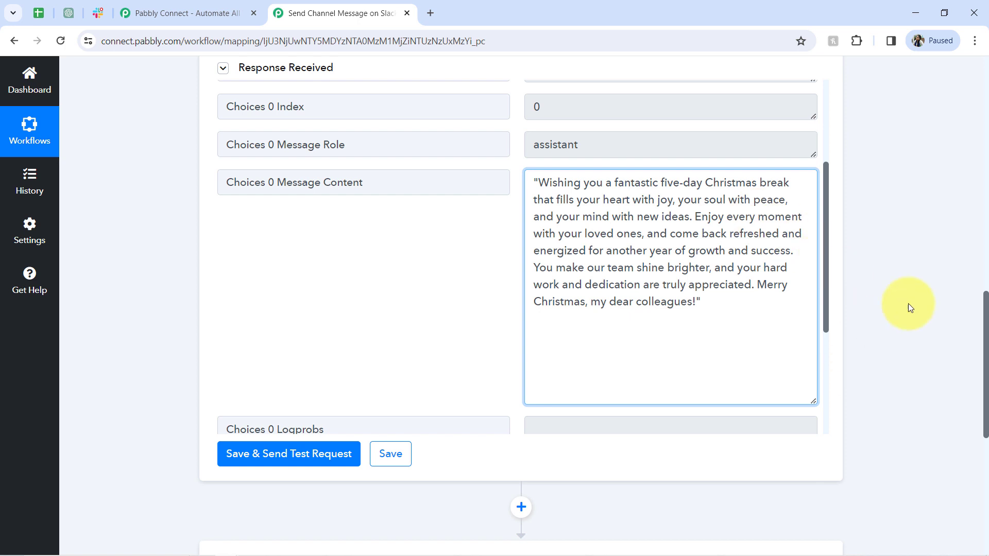
# - Expand the Slack action below ChatGPT and set its action event to Send Channel Message
pyautogui.moveTo(985, 314); pyautogui.dragTo(986, 419)
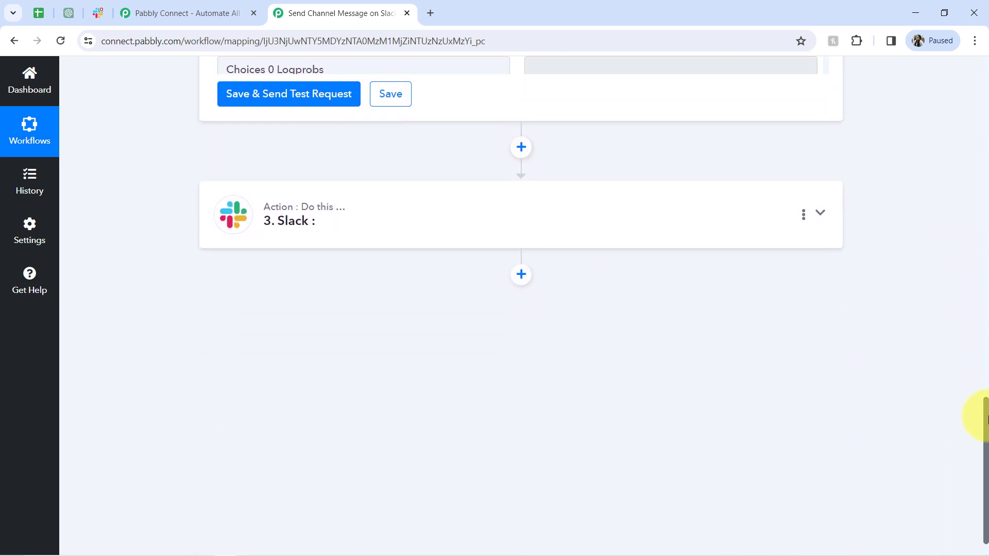
pyautogui.click(360, 241)
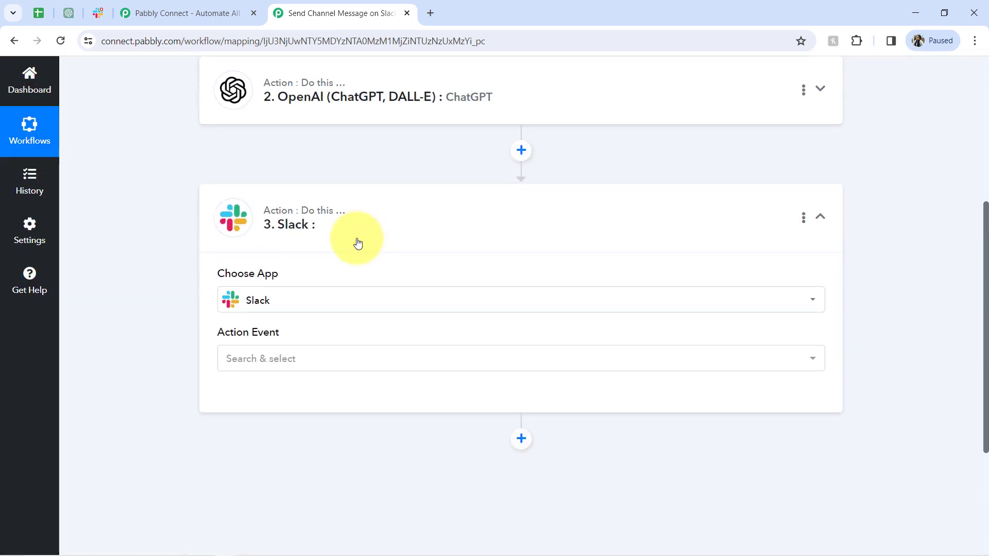
pyautogui.click(273, 359)
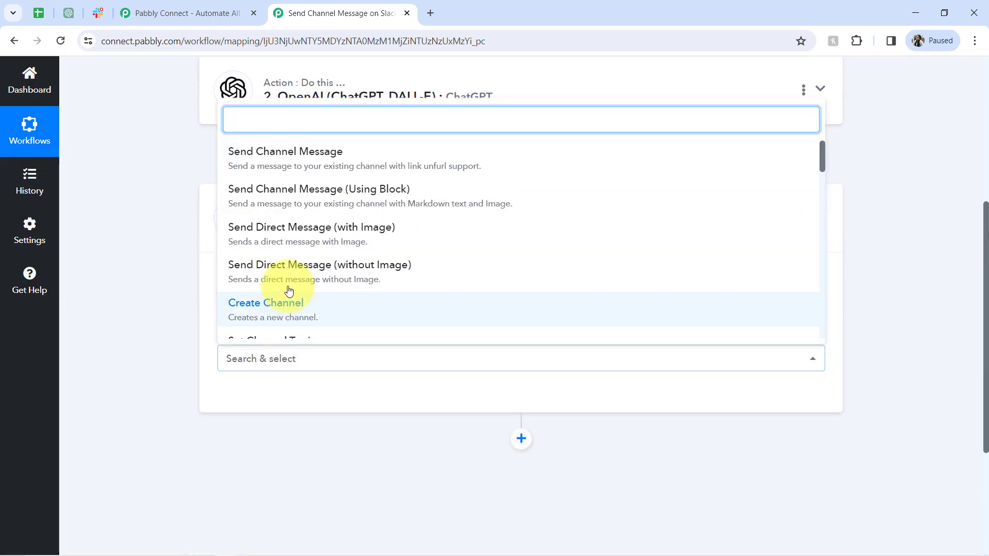
pyautogui.click(283, 154)
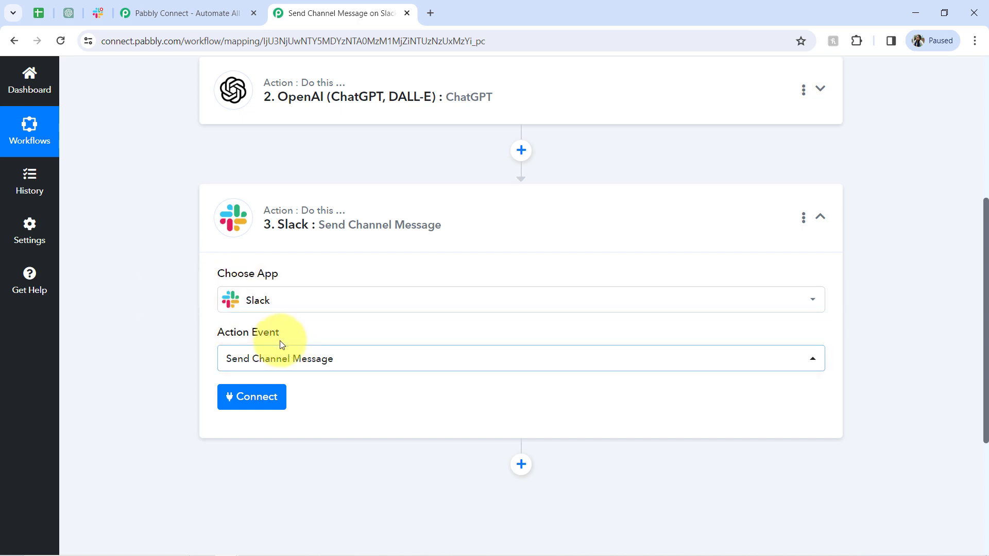
# - Add a new Slack connection named Slack #34 and start connecting it with Slack
pyautogui.click(262, 394)
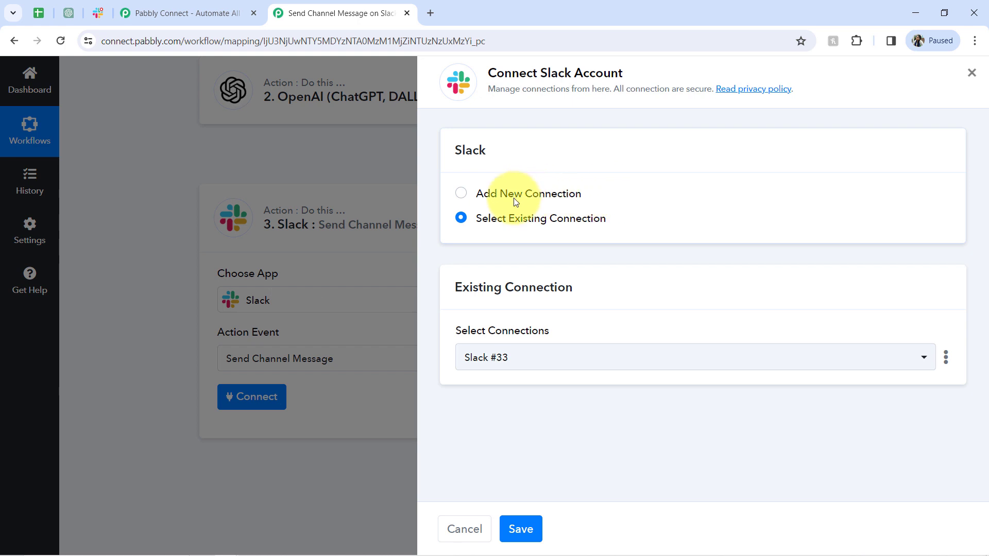
pyautogui.click(498, 199)
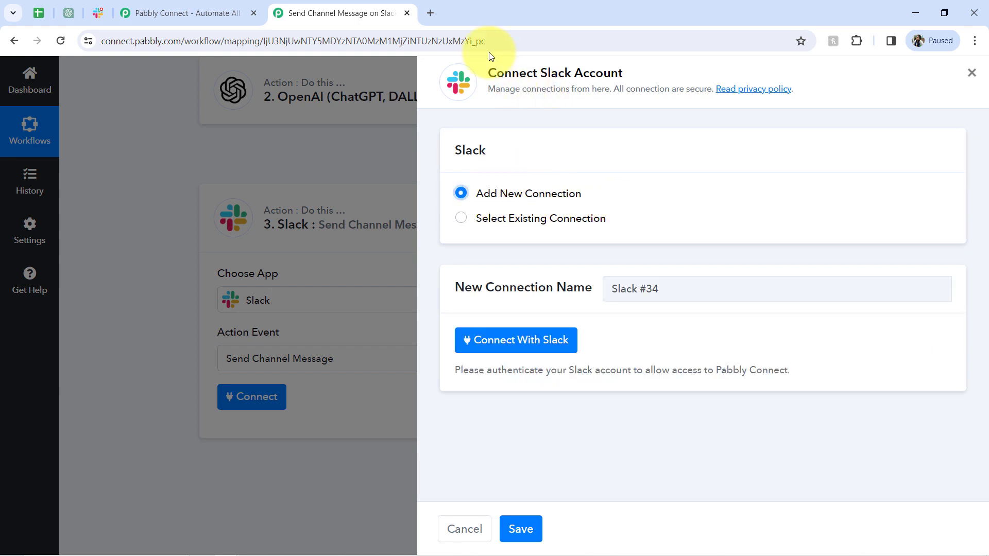
pyautogui.click(485, 346)
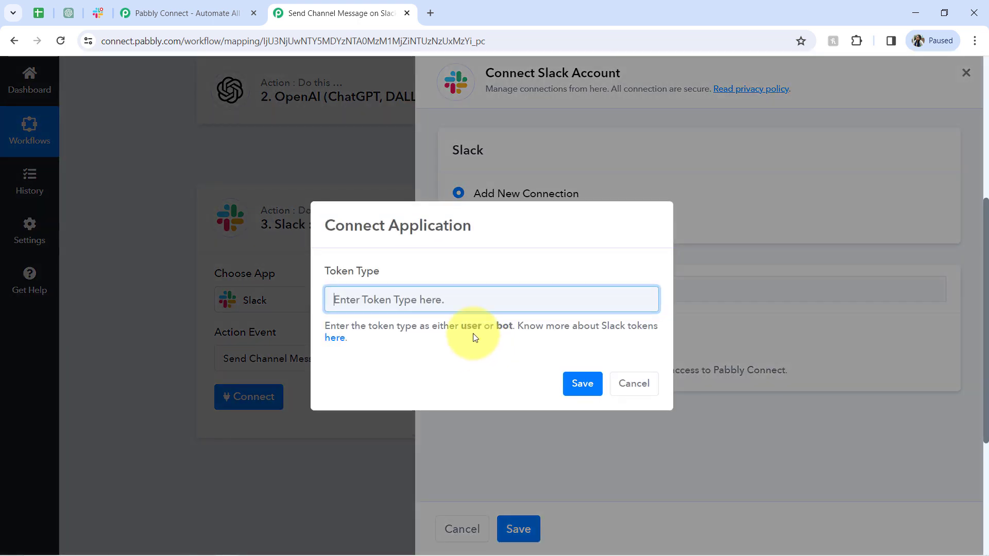
# - Open the Slack token help thread and examine the permissions listed for the user and bot token types
pyautogui.doubleClick(470, 330)
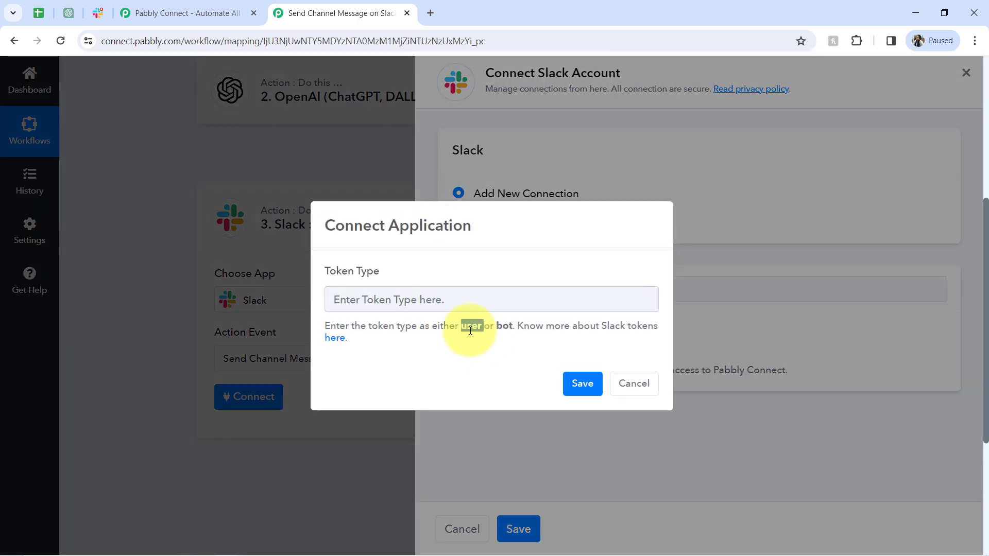
pyautogui.click(335, 339)
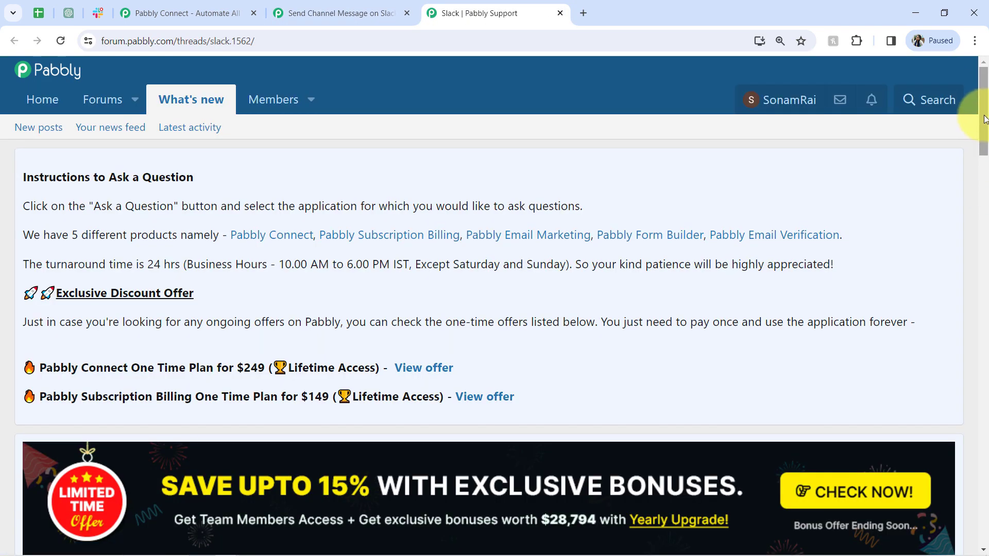
pyautogui.moveTo(984, 119); pyautogui.dragTo(962, 294)
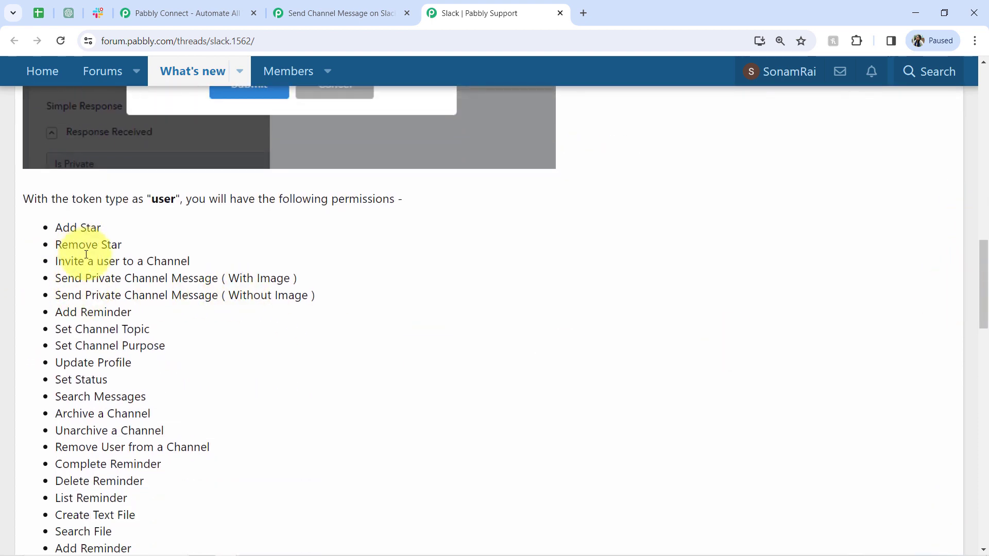
pyautogui.moveTo(85, 245); pyautogui.dragTo(110, 381)
pyautogui.doubleClick(163, 199)
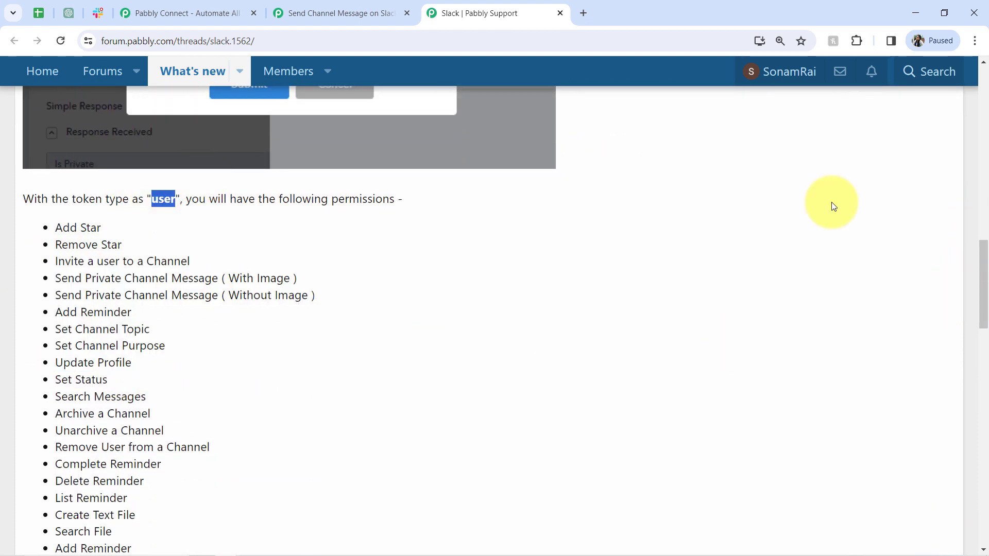
pyautogui.moveTo(985, 281); pyautogui.dragTo(963, 378)
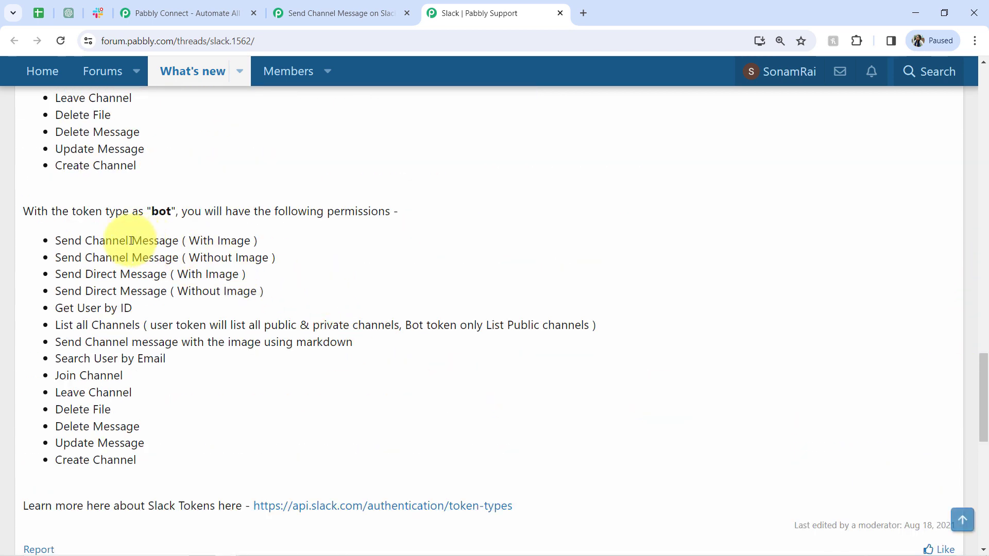
pyautogui.moveTo(68, 242); pyautogui.dragTo(115, 245)
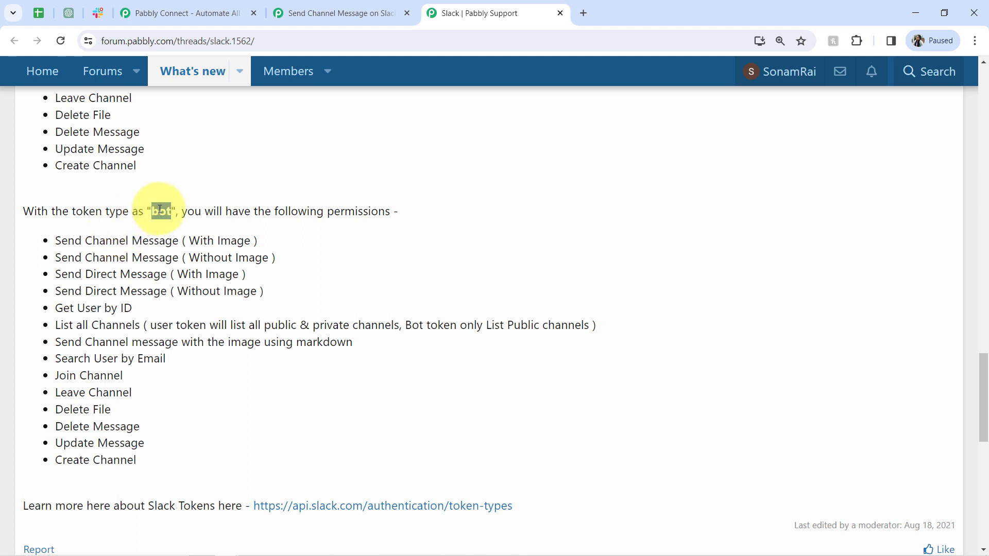
# - Return to the Slack connection, submit its token type, and authorize access to the Pabbly Connect Slack workspace
pyautogui.click(327, 9)
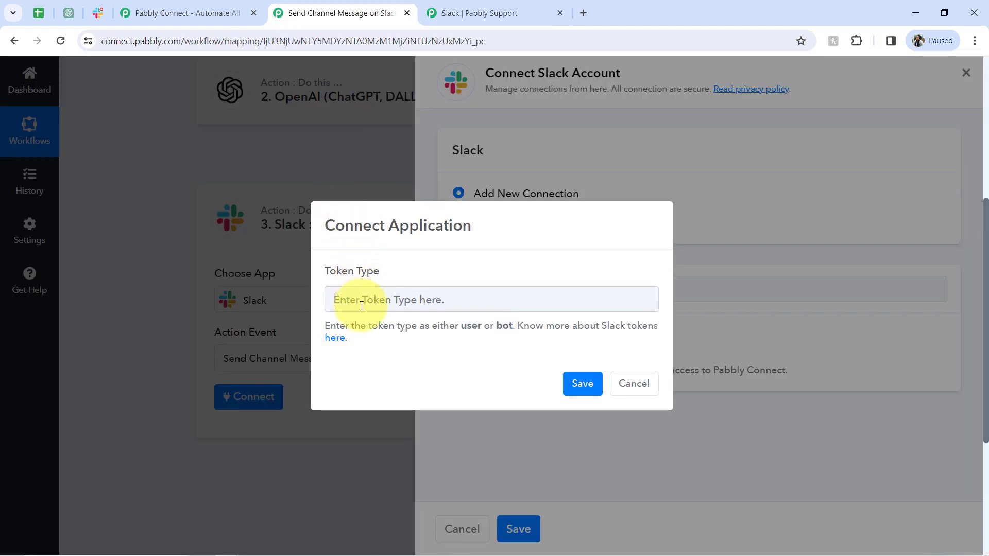
pyautogui.click(362, 305)
pyautogui.click(575, 388)
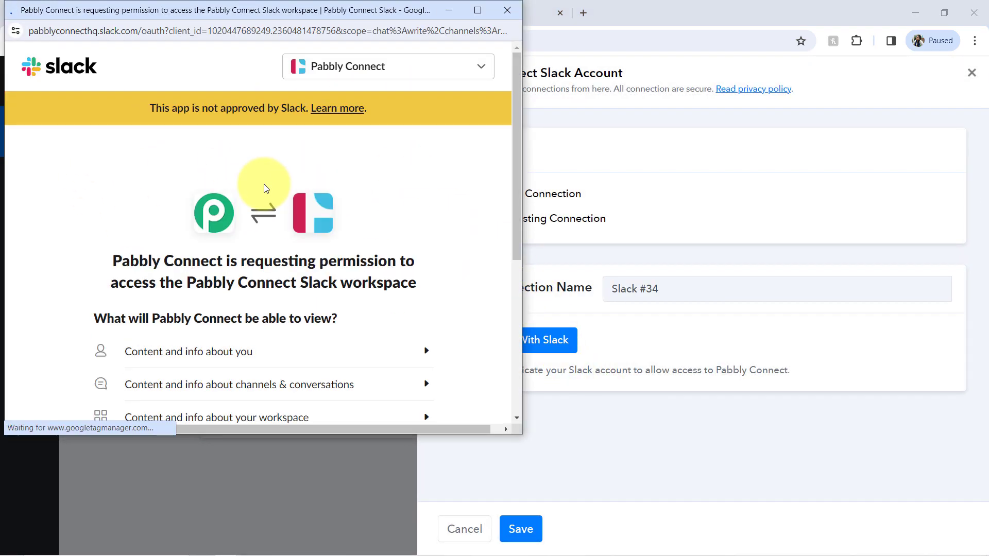
pyautogui.scroll(-1, 518, 199)
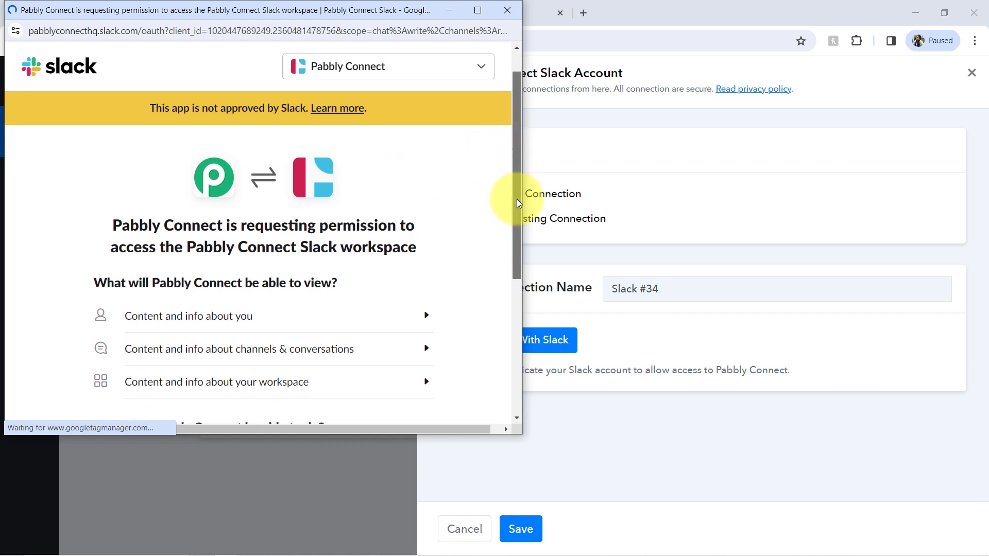
pyautogui.moveTo(518, 199); pyautogui.dragTo(518, 338)
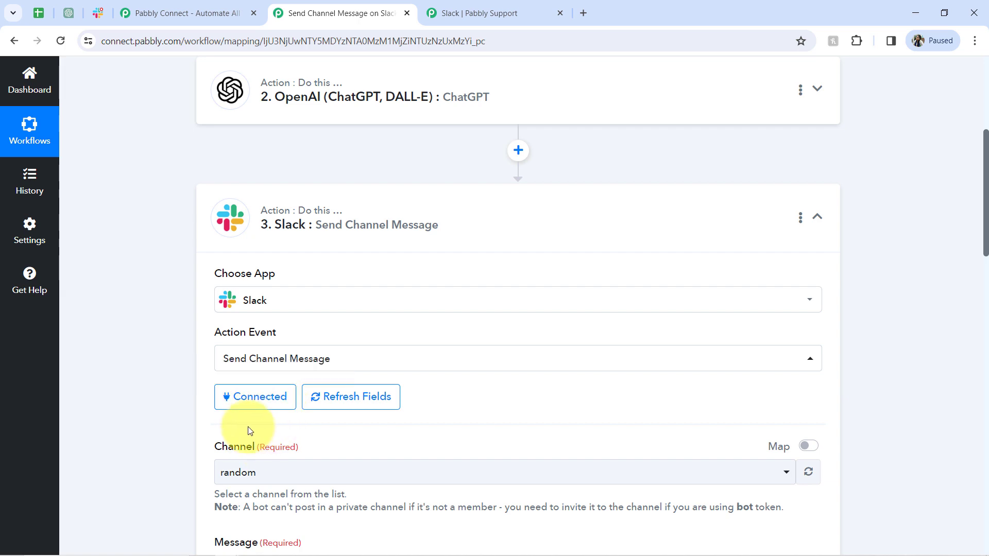
# - Check the target channel in Slack, and set the Send Channel Message action's channel to pabbly-team in the Pabbly Connect workflow
pyautogui.moveTo(226, 447); pyautogui.dragTo(285, 447)
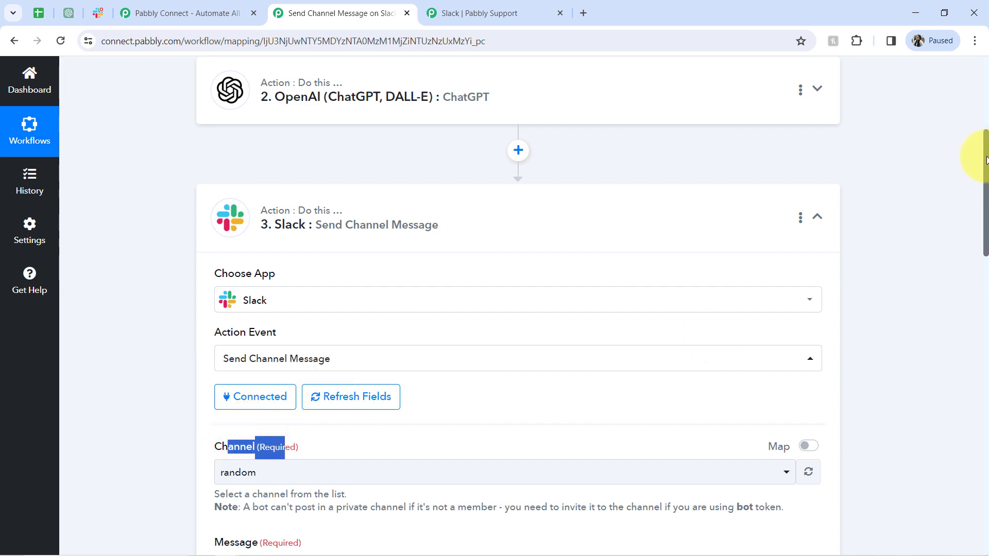
pyautogui.moveTo(986, 160); pyautogui.dragTo(757, 238)
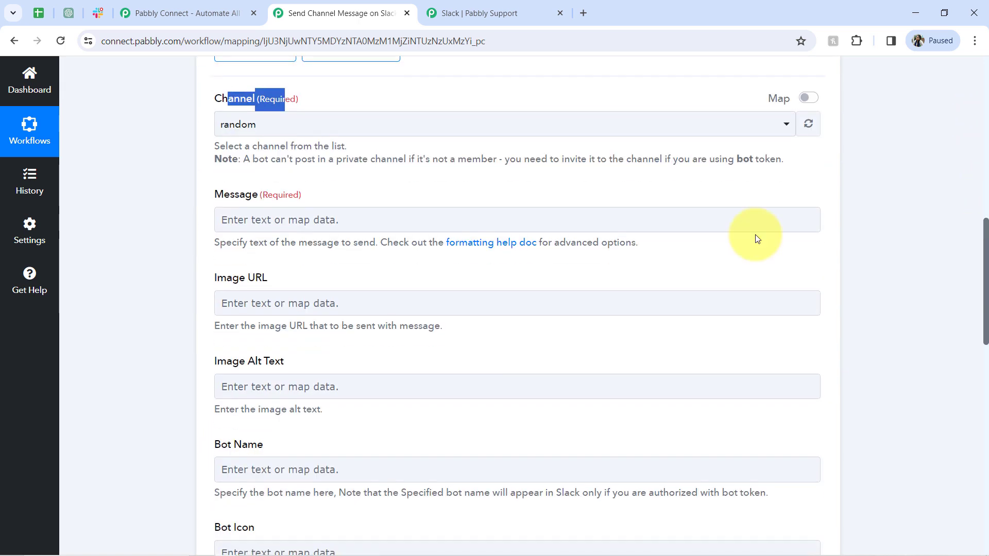
pyautogui.click(249, 125)
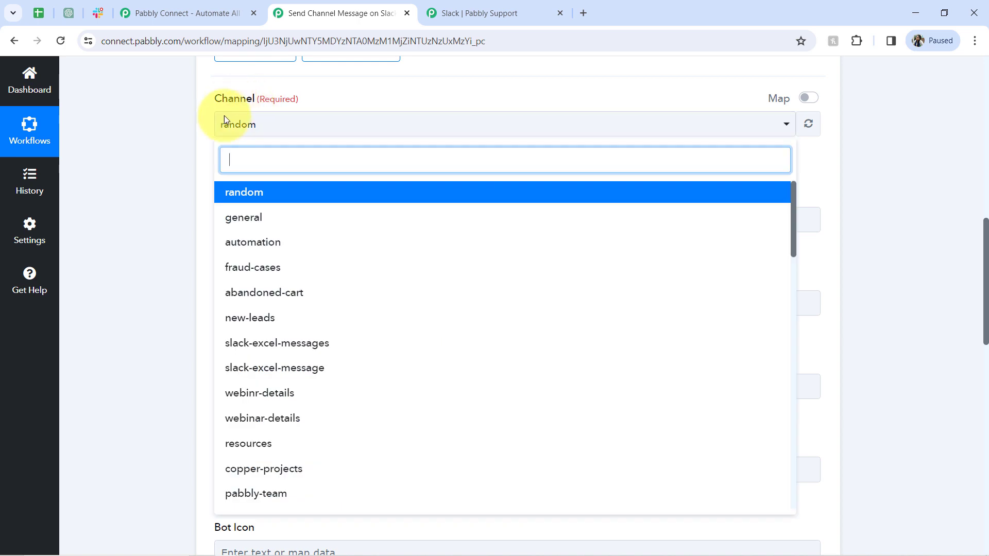
pyautogui.click(98, 14)
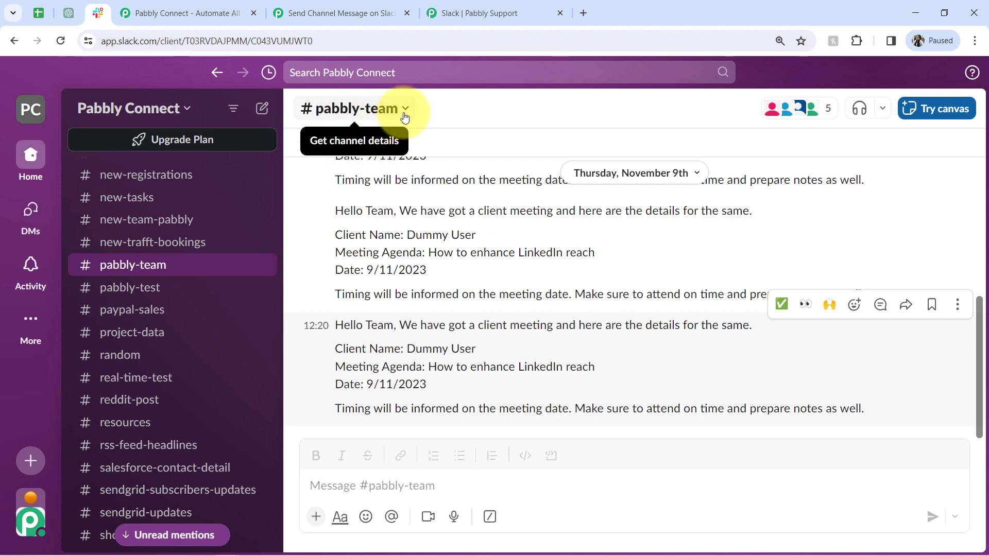
pyautogui.click(479, 13)
pyautogui.click(361, 12)
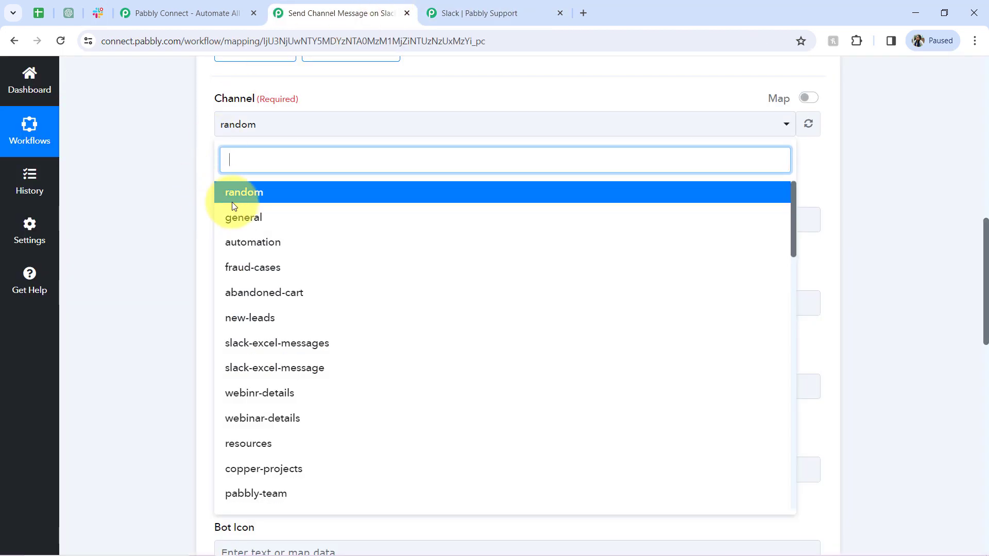
pyautogui.write('pabbly')
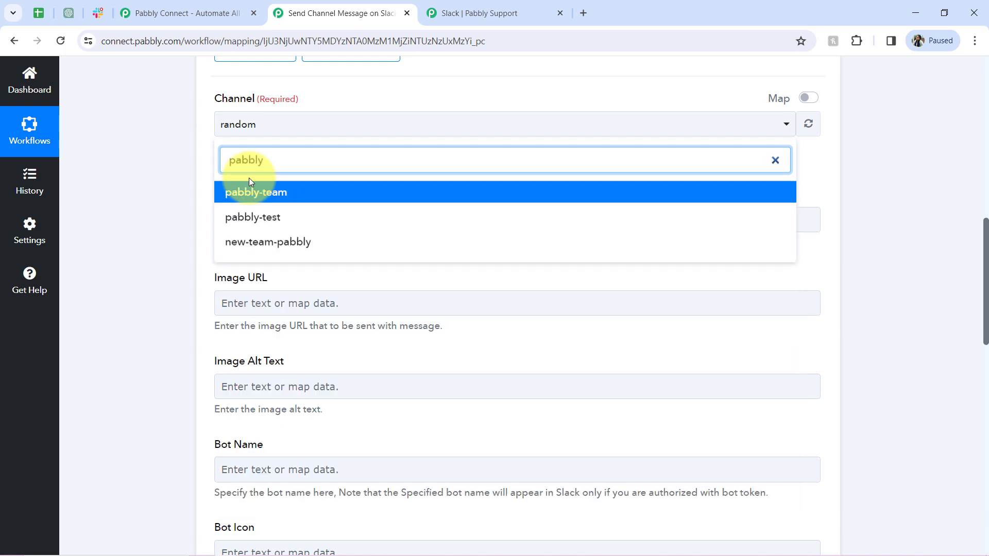
pyautogui.click(241, 196)
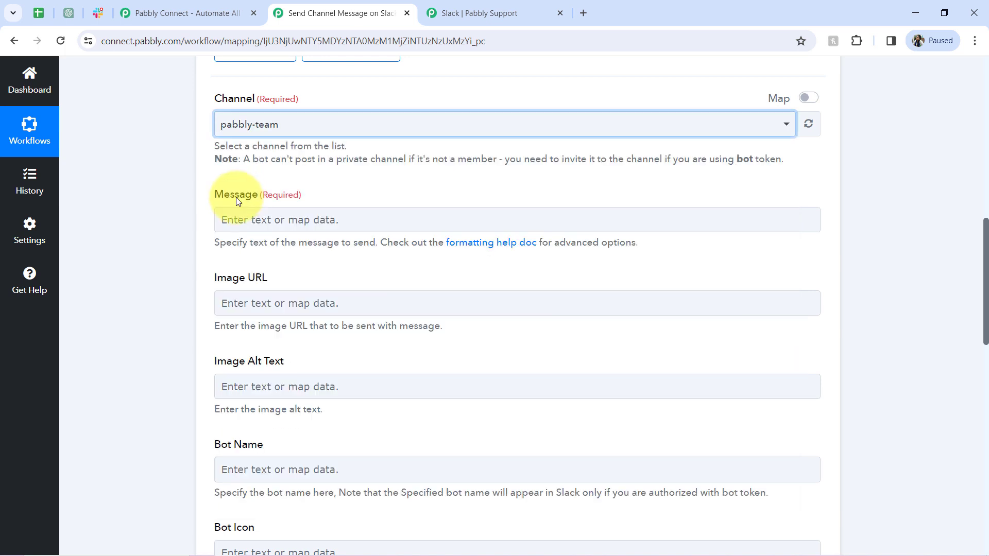
# - Review the Send Channel Message fields and set the bot name to Manager
pyautogui.moveTo(217, 200); pyautogui.dragTo(308, 199)
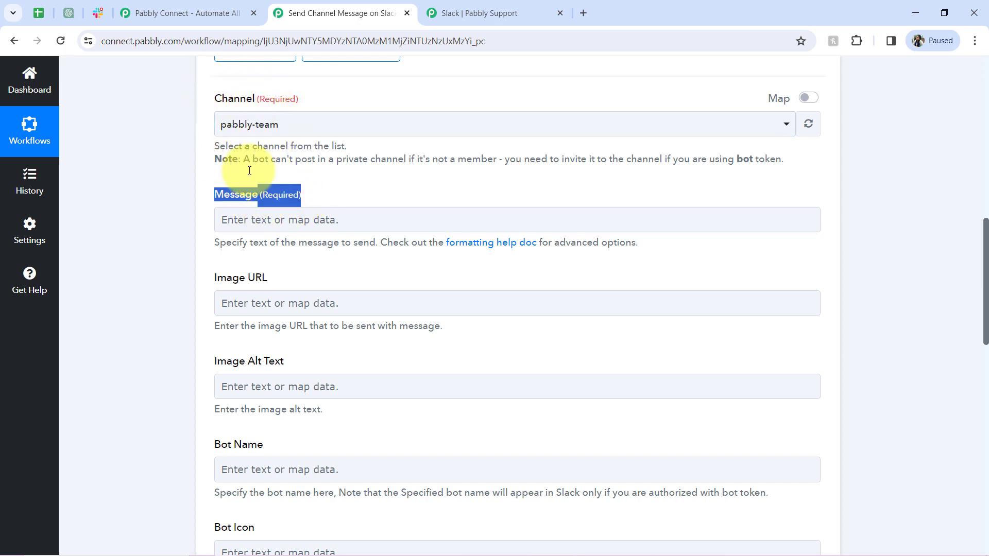
pyautogui.moveTo(232, 278); pyautogui.dragTo(267, 278)
pyautogui.moveTo(231, 364); pyautogui.dragTo(298, 349)
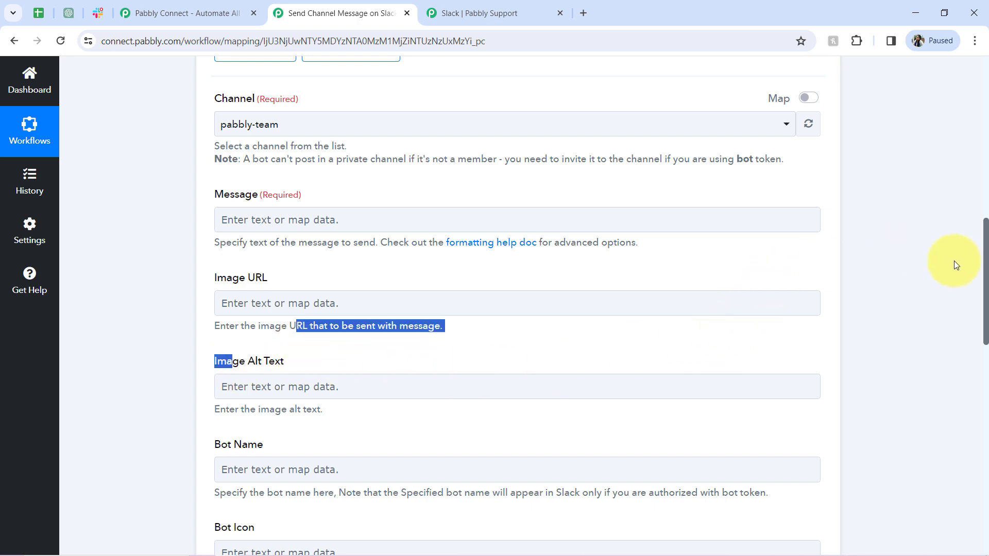
pyautogui.scroll(-5, 985, 266)
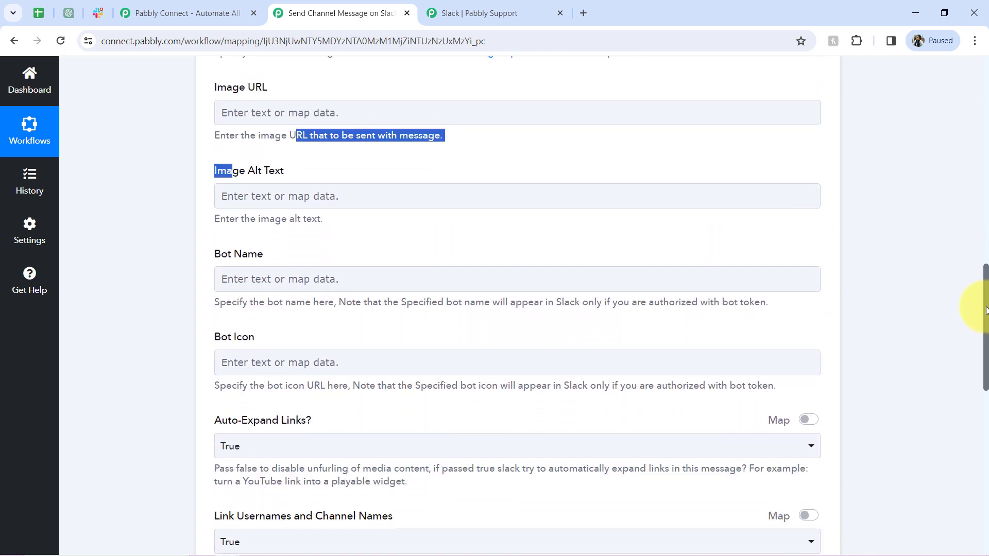
pyautogui.scroll(-2, 979, 329)
pyautogui.scroll(5, 954, 353)
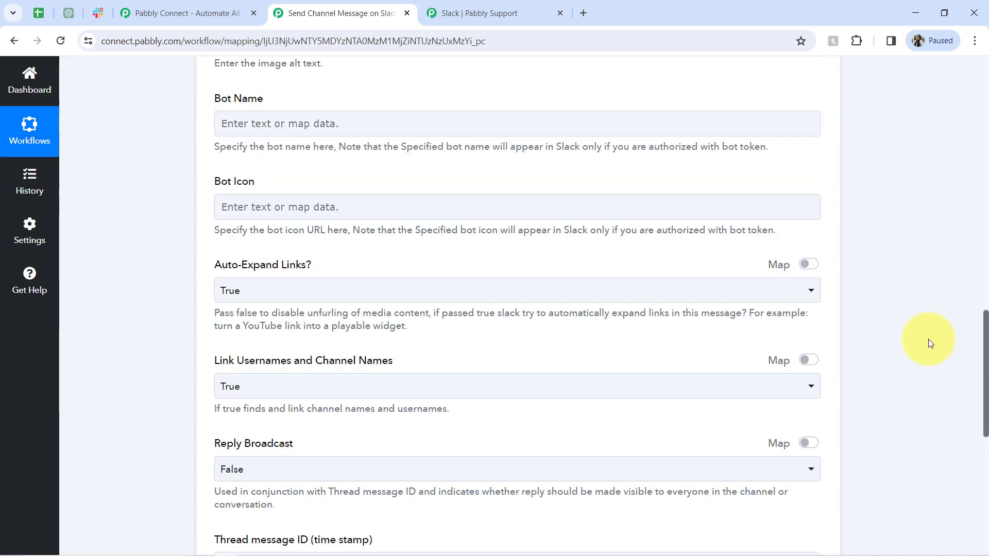
pyautogui.scroll(-2, 905, 289)
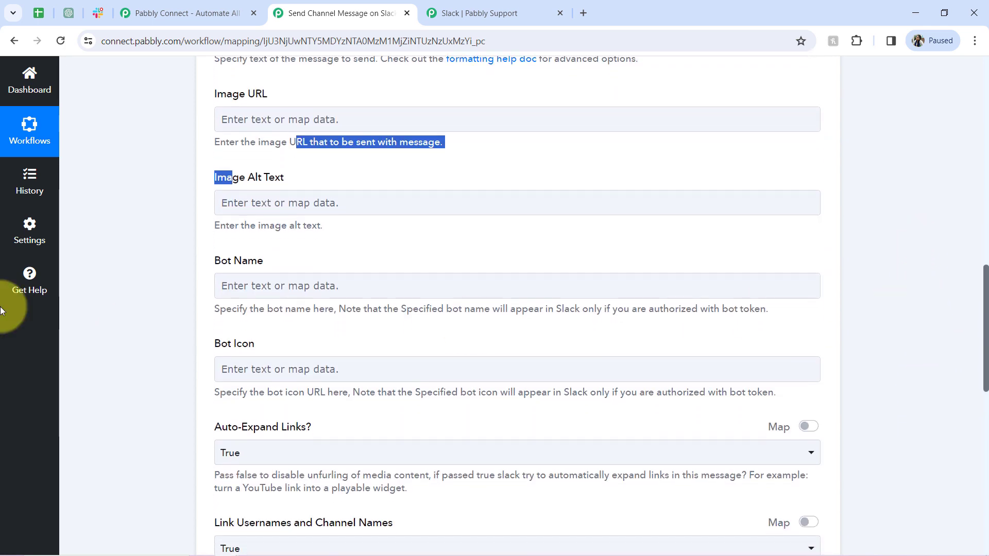
pyautogui.click(234, 287)
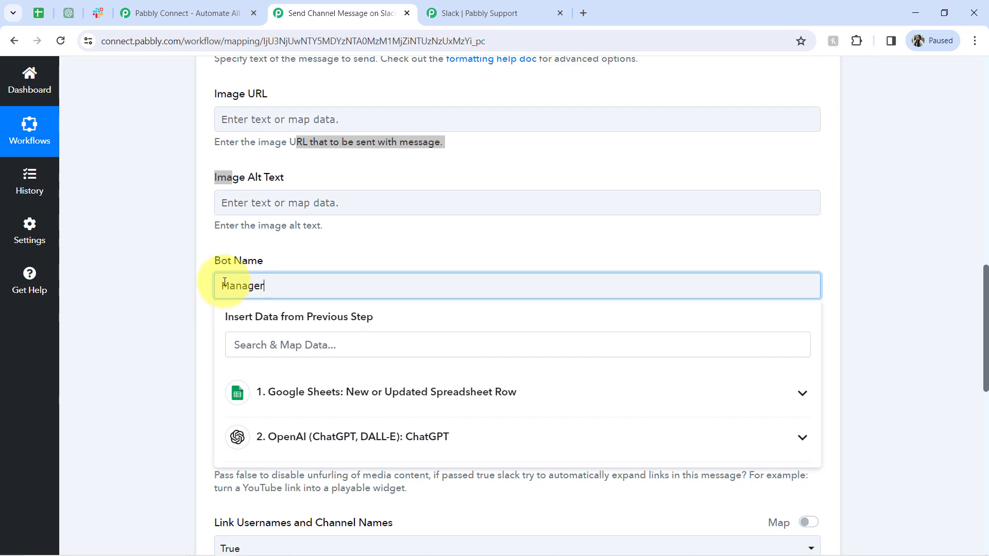
pyautogui.click(218, 267)
# - Map the ChatGPT step's Choices 0 Message Content into the Slack action's required Message field
pyautogui.moveTo(985, 327); pyautogui.dragTo(987, 283)
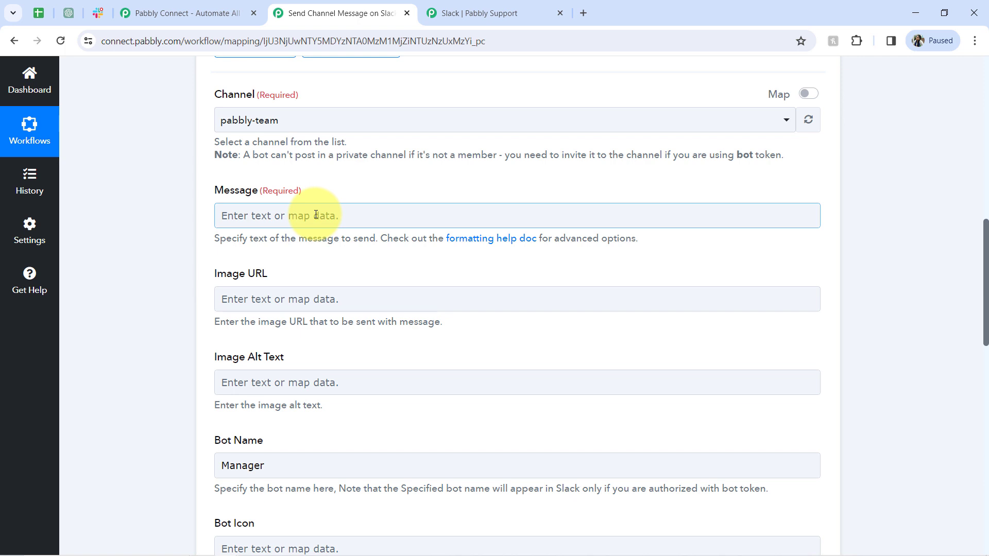
pyautogui.click(316, 216)
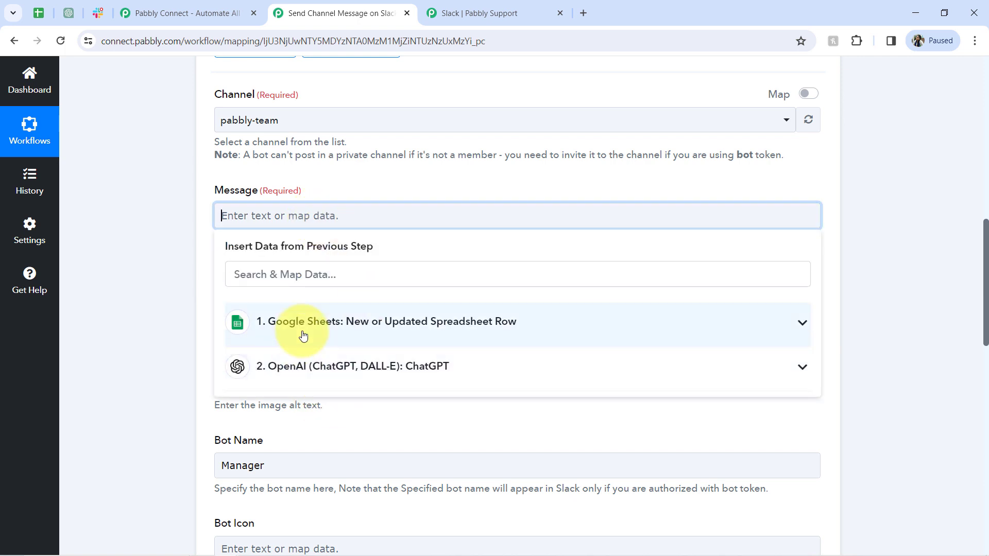
pyautogui.click(315, 363)
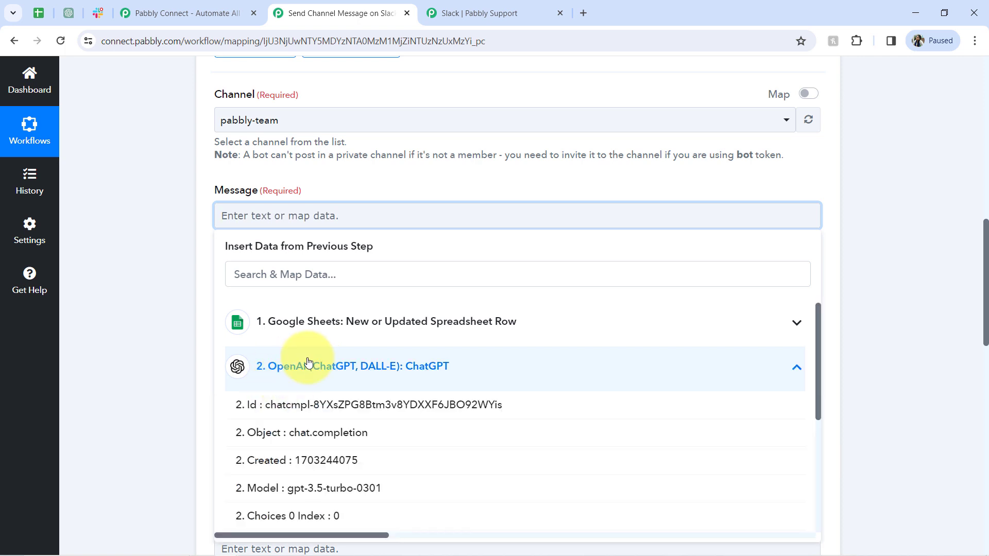
pyautogui.moveTo(818, 321); pyautogui.dragTo(818, 392)
pyautogui.click(537, 439)
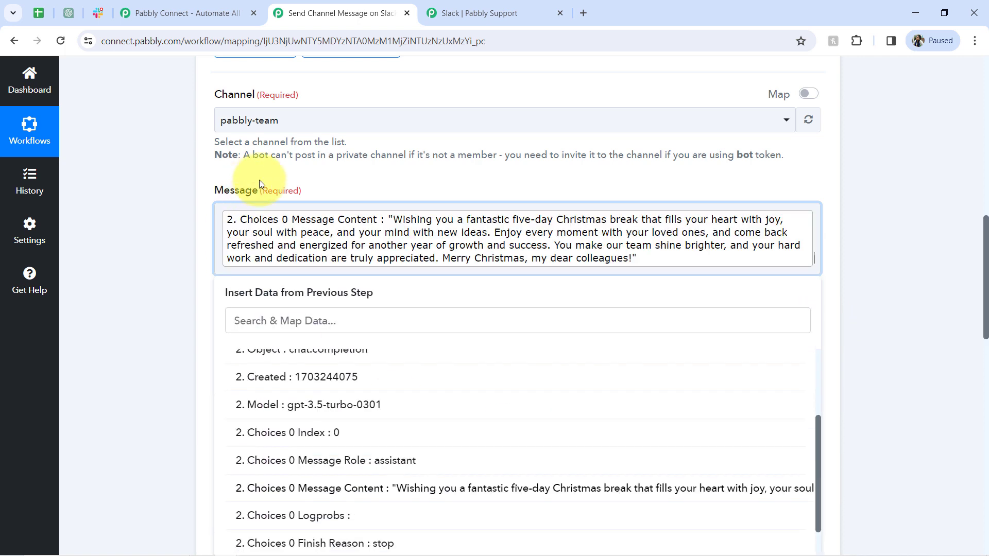
pyautogui.click(183, 236)
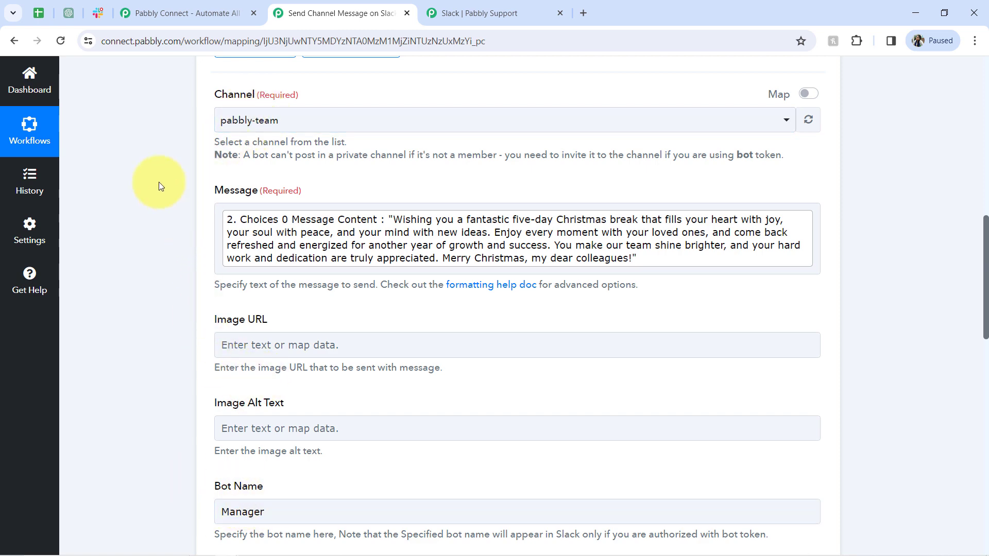
# - Save the Slack action with a test request and check the posted Christmas message in Slack's pabbly-team channel
pyautogui.moveTo(986, 250); pyautogui.dragTo(980, 453)
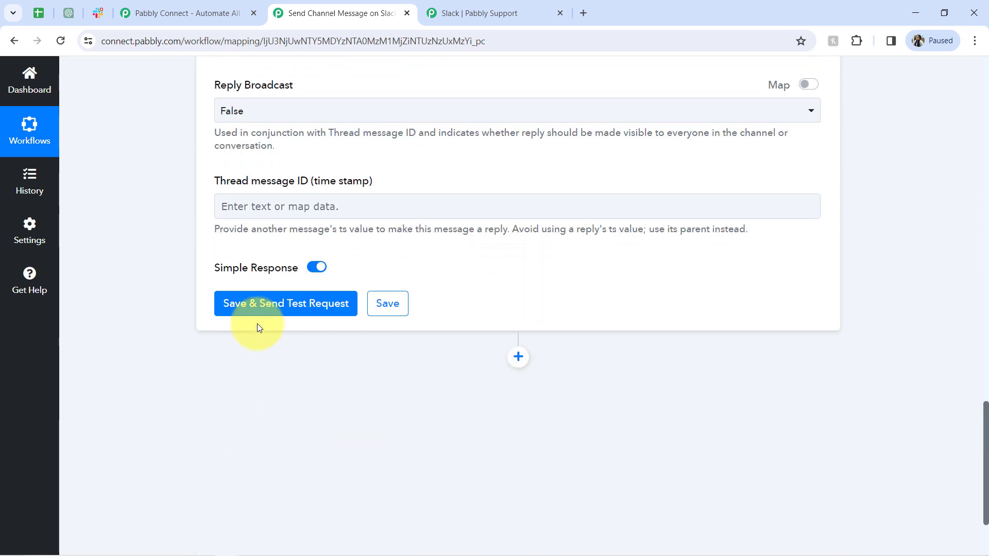
pyautogui.click(261, 304)
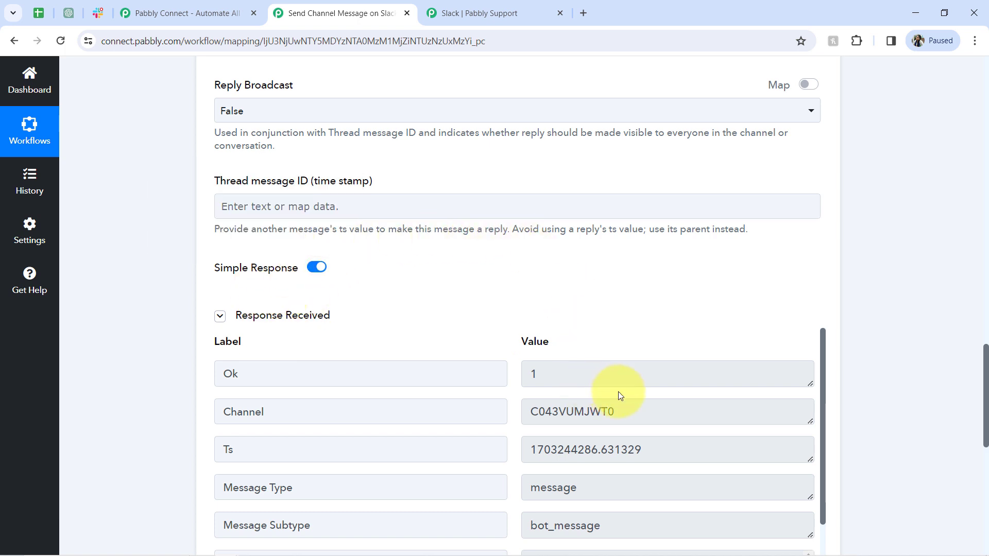
pyautogui.click(99, 11)
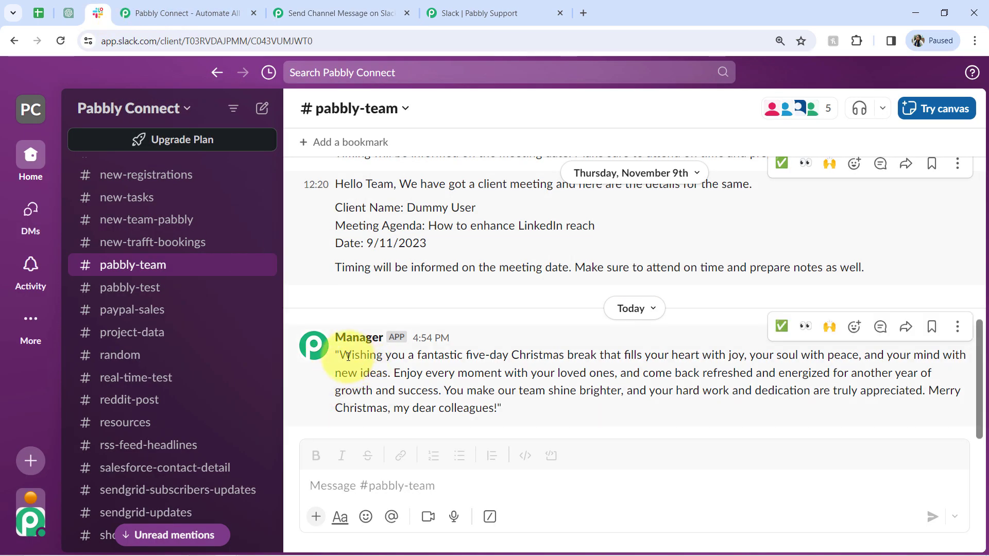
pyautogui.moveTo(348, 357); pyautogui.dragTo(549, 420)
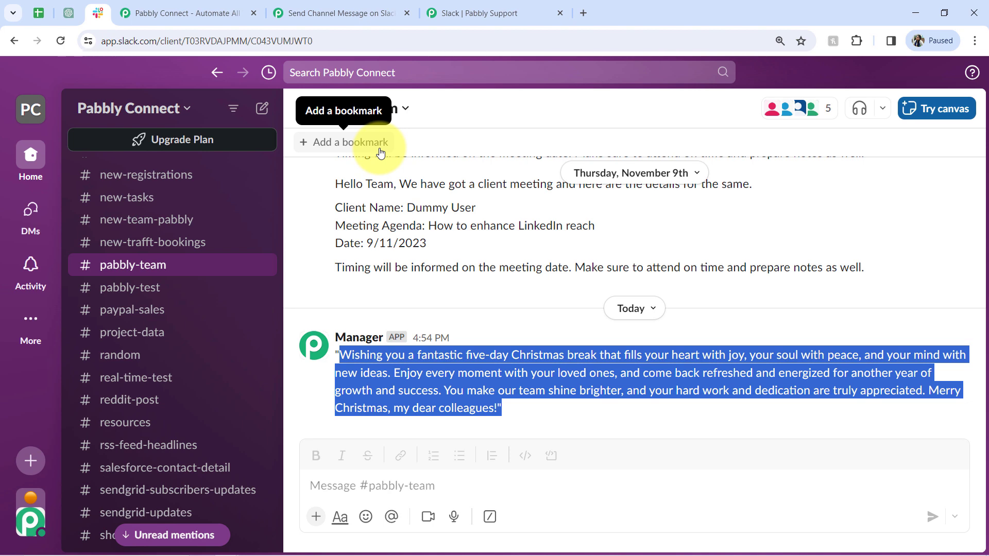
# - Close the Slack token help thread and switch to the Instructions for Team spreadsheet in Google Sheets
pyautogui.click(546, 11)
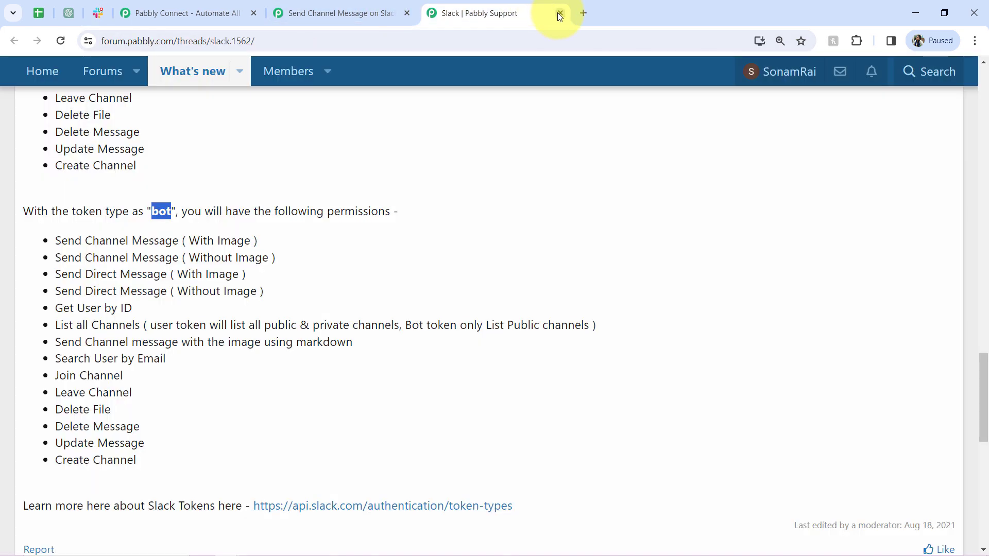
pyautogui.click(560, 13)
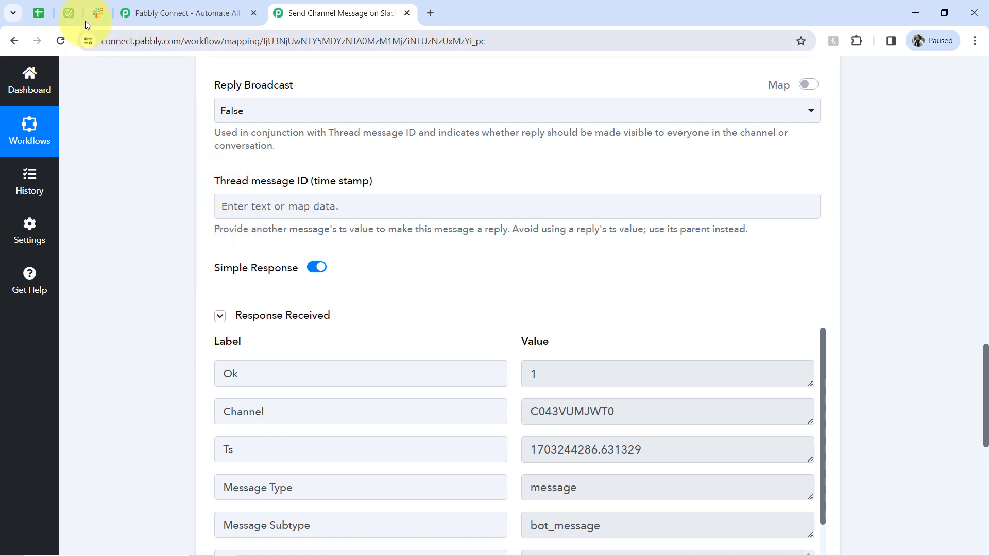
pyautogui.click(39, 13)
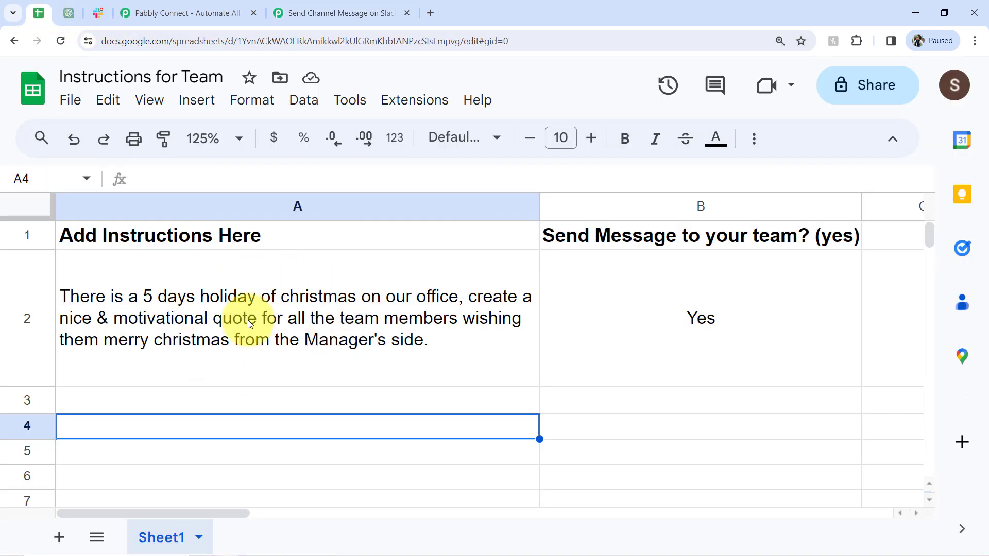
# - Copy the departing colleague's farewell instruction from Notepad into cell A3 of the Instructions for Team sheet and review its wording
pyautogui.click(242, 404)
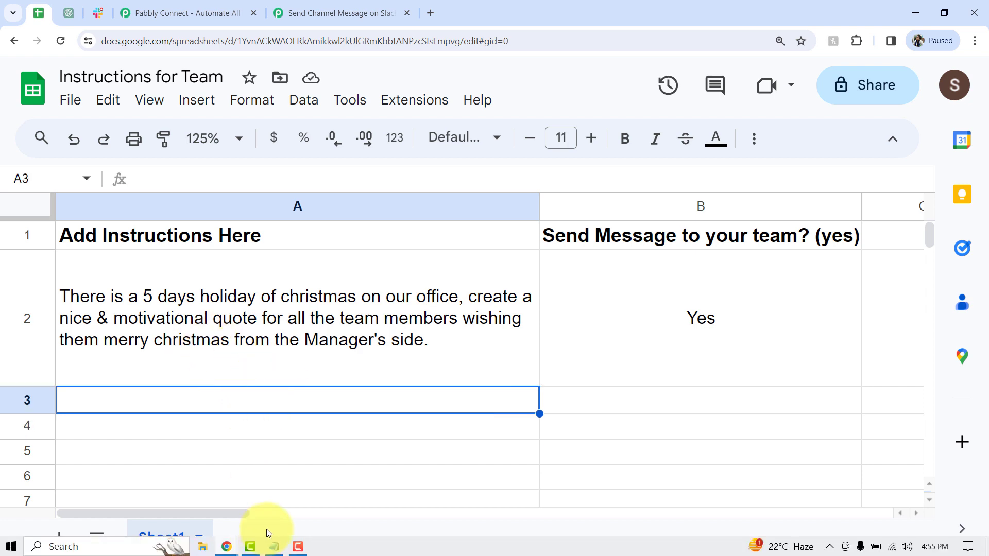
pyautogui.click(274, 547)
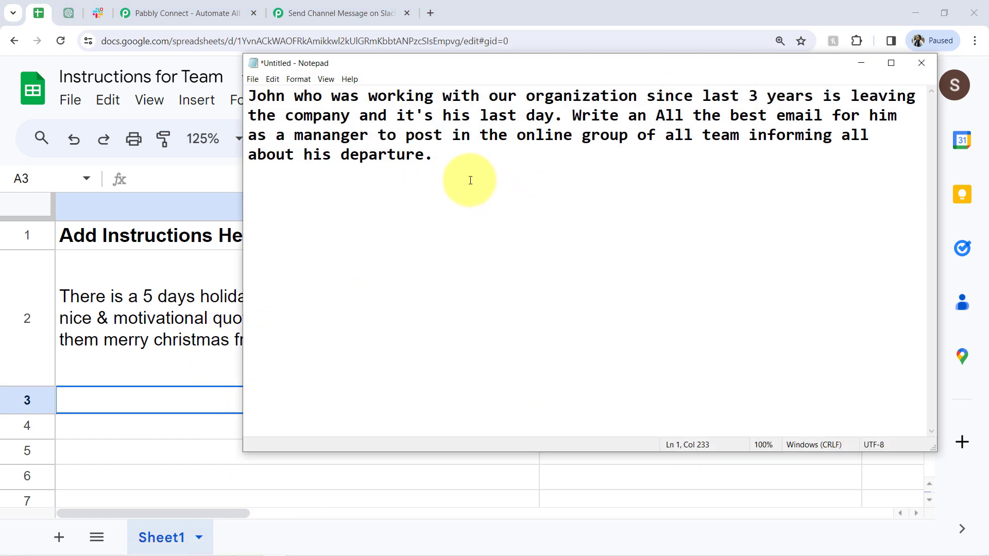
pyautogui.moveTo(468, 176); pyautogui.dragTo(204, 86)
pyautogui.hotkey('ctrl', 'c')
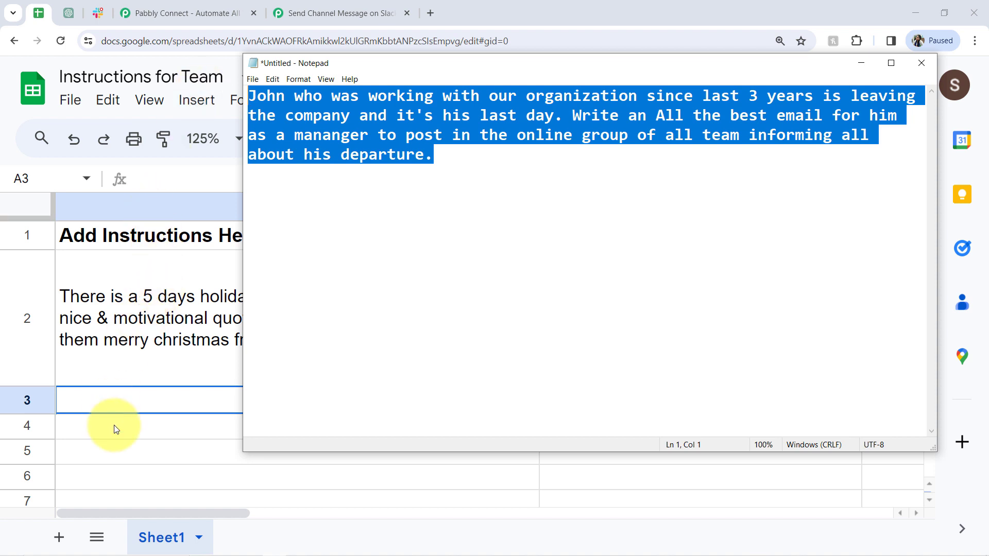
pyautogui.click(110, 406)
pyautogui.doubleClick(110, 406)
pyautogui.hotkey('ctrl', 'v')
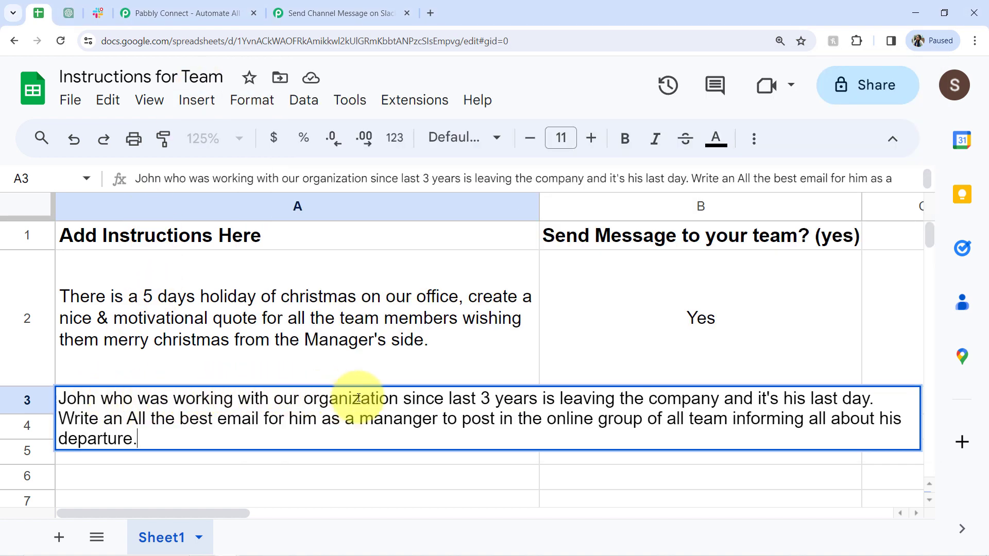
pyautogui.moveTo(442, 412); pyautogui.dragTo(506, 411)
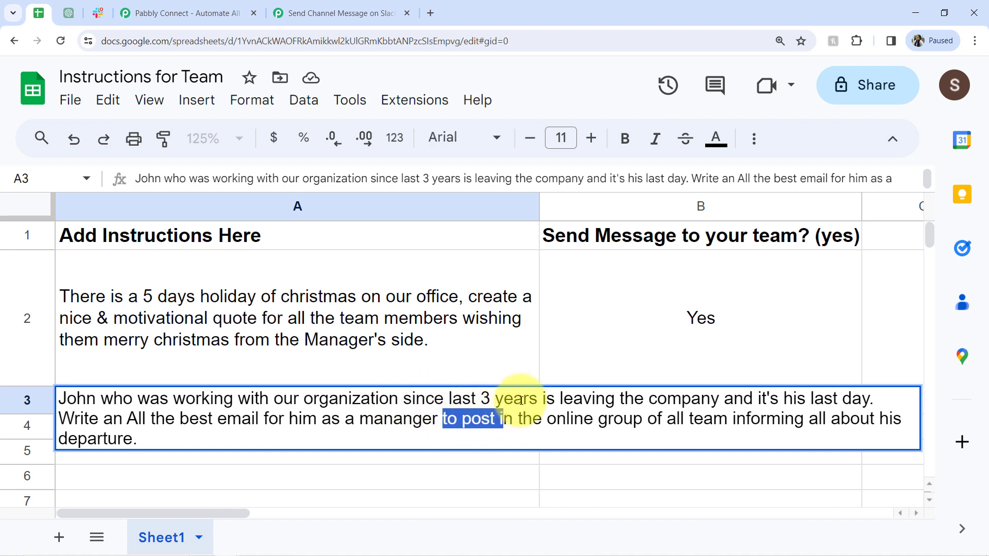
pyautogui.moveTo(583, 400); pyautogui.dragTo(710, 399)
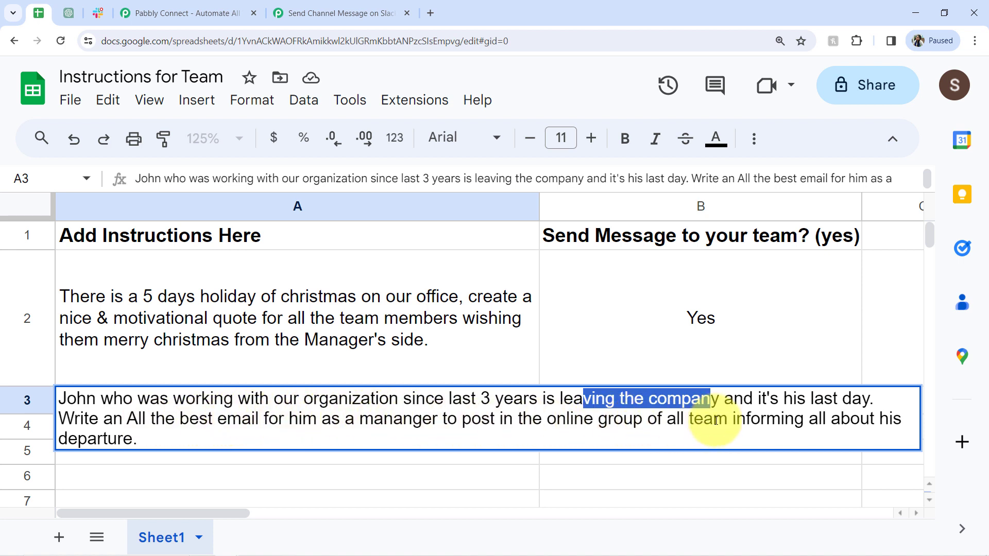
pyautogui.moveTo(781, 420); pyautogui.dragTo(244, 436)
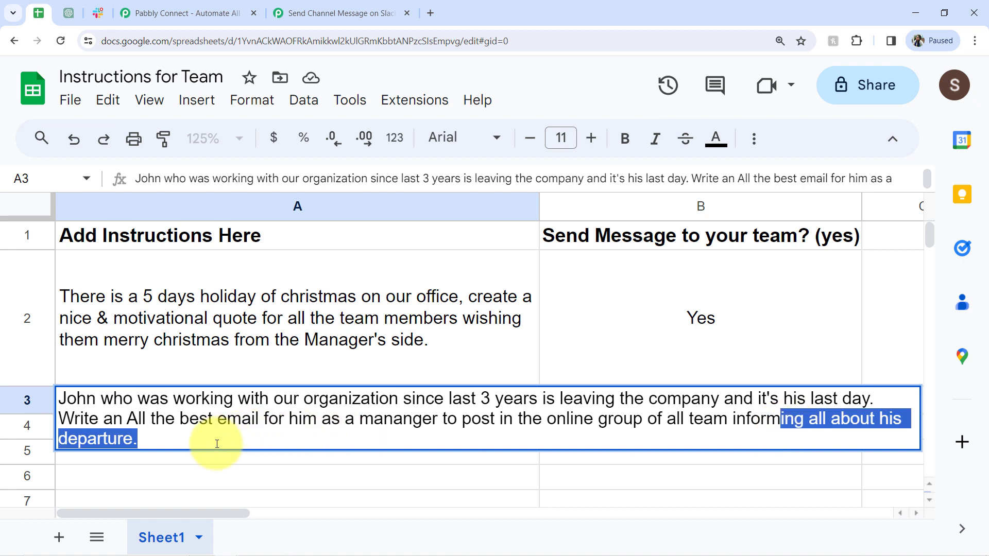
pyautogui.click(172, 470)
# - Enter Yes in cell B3 to approve sending the new instruction's message to the team
pyautogui.click(635, 404)
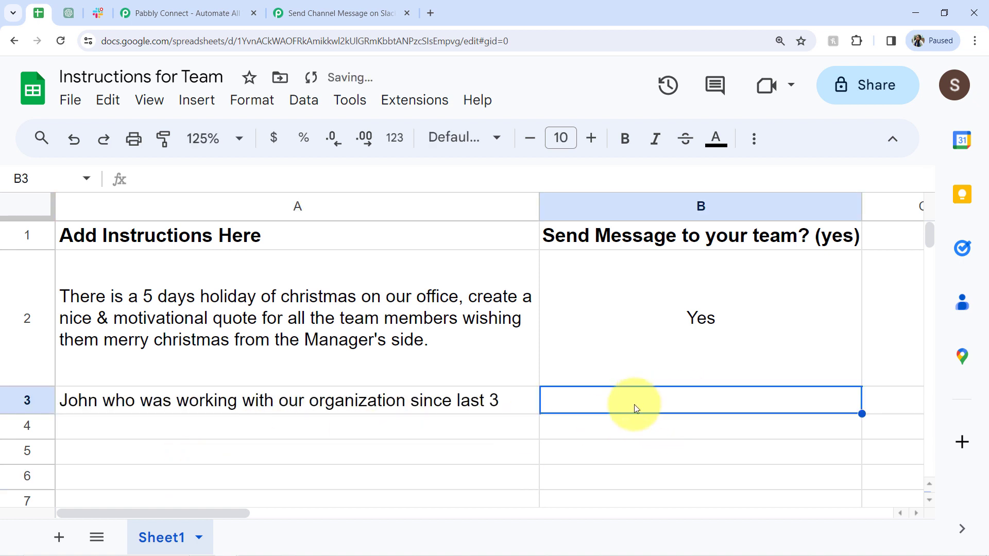
pyautogui.write('Yes')
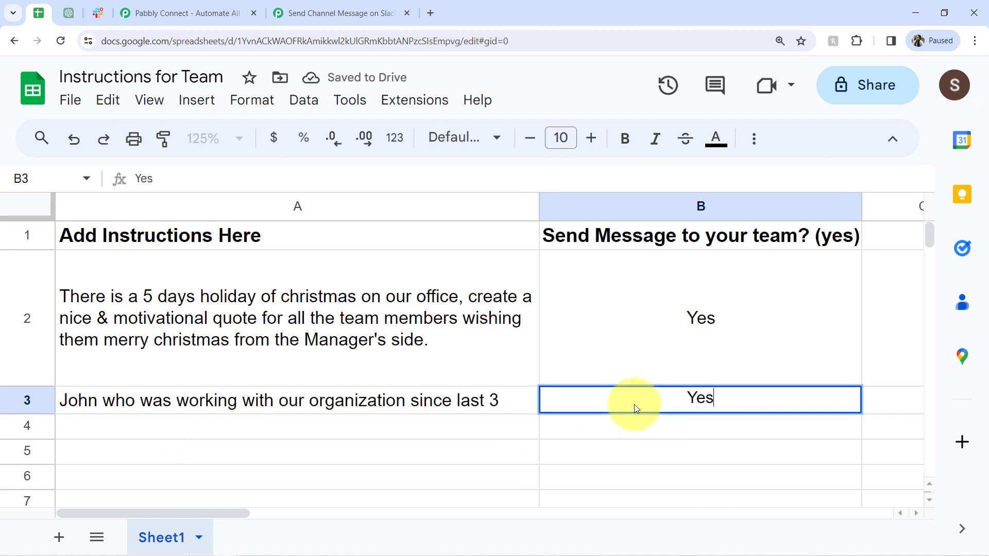
pyautogui.press('Return')
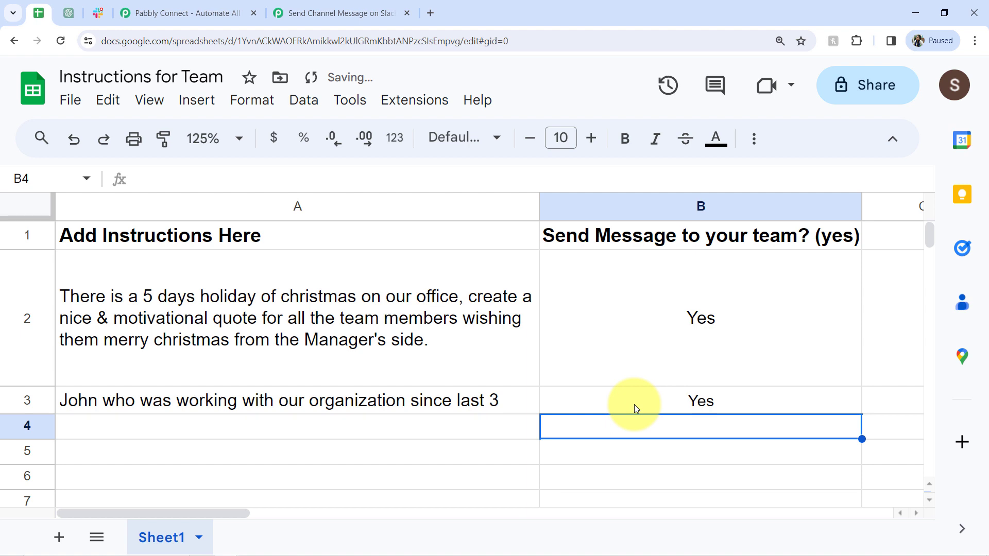
# - Read the farewell message in Slack's pabbly-team channel, and return to the Pabbly Connect workflow by way of the ChatGPT chat
pyautogui.click(95, 12)
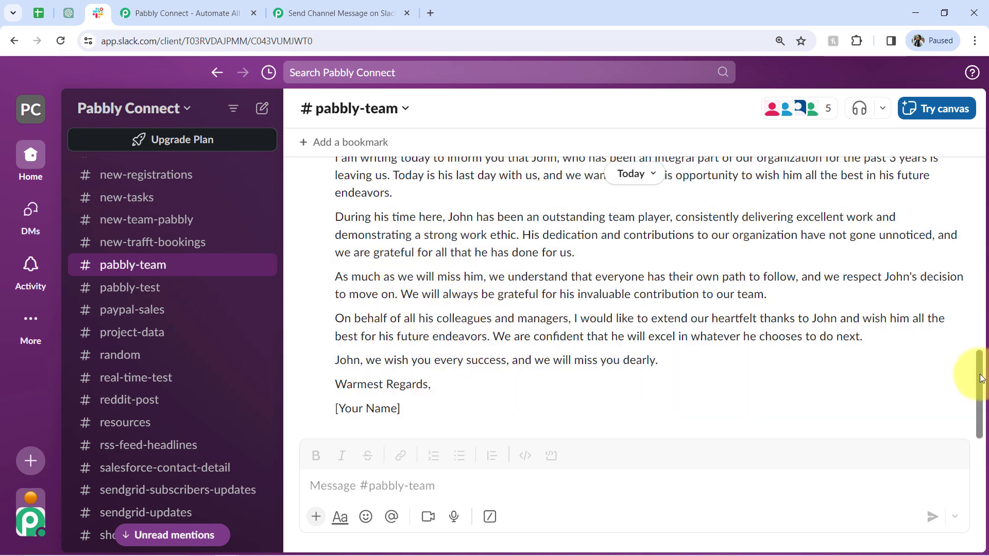
pyautogui.moveTo(980, 363)
pyautogui.mouseDown()
pyautogui.moveTo(981, 305)
pyautogui.moveTo(981, 344)
pyautogui.mouseUp()
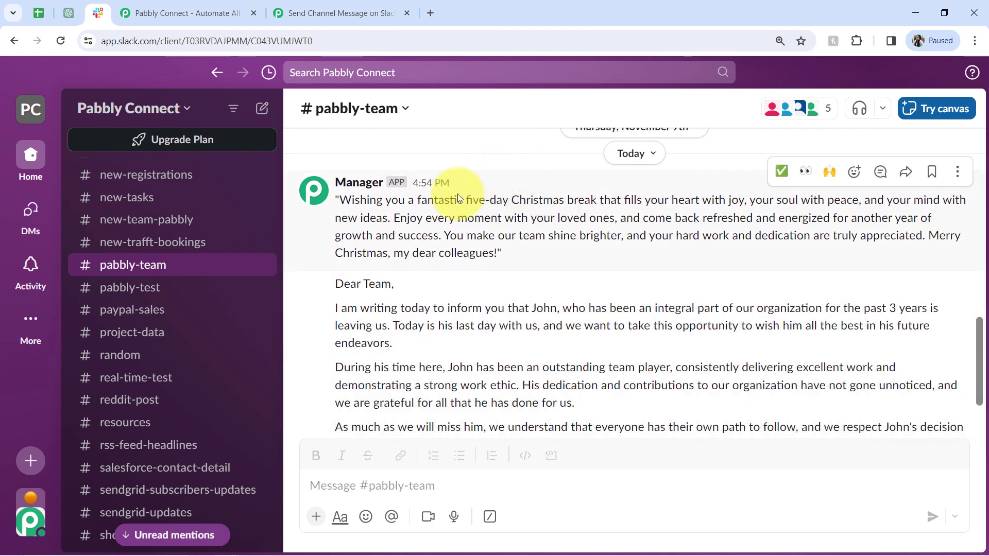
pyautogui.moveTo(370, 308); pyautogui.dragTo(650, 309)
pyautogui.click(651, 309)
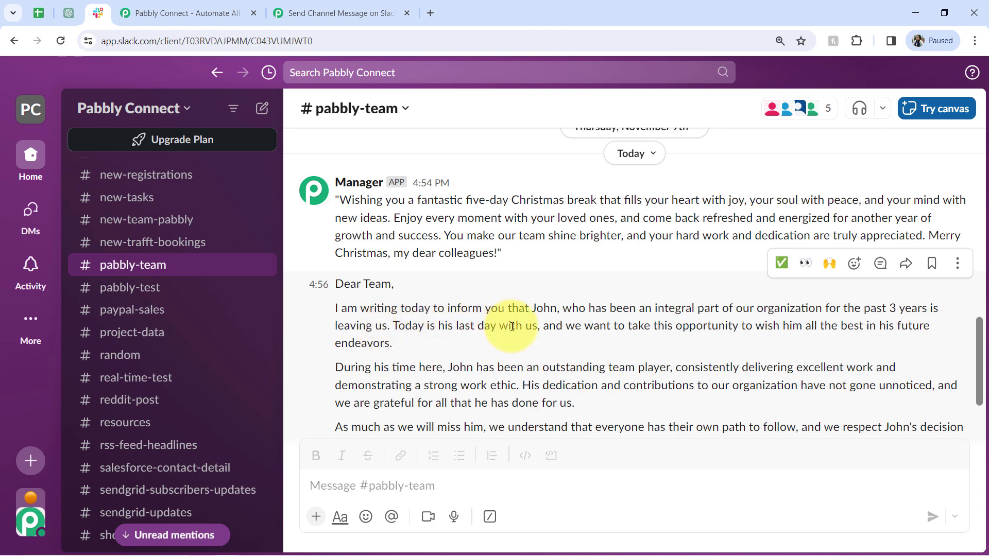
pyautogui.moveTo(585, 326); pyautogui.dragTo(432, 346)
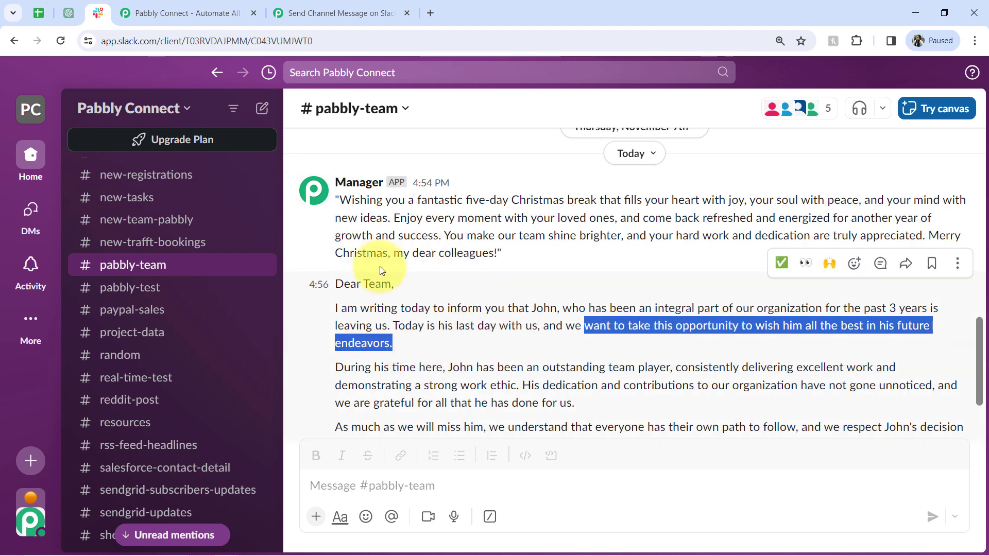
pyautogui.moveTo(981, 343); pyautogui.dragTo(977, 398)
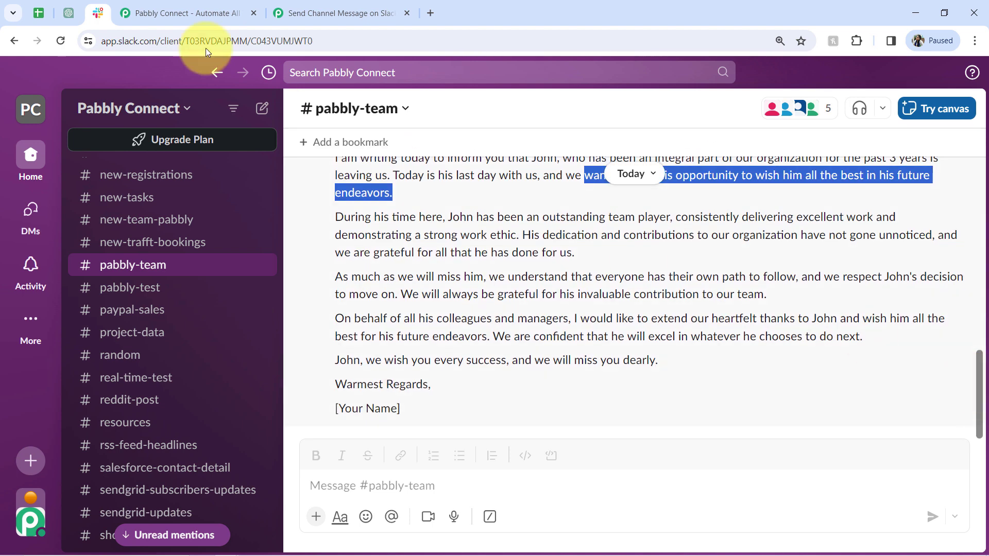
pyautogui.click(69, 15)
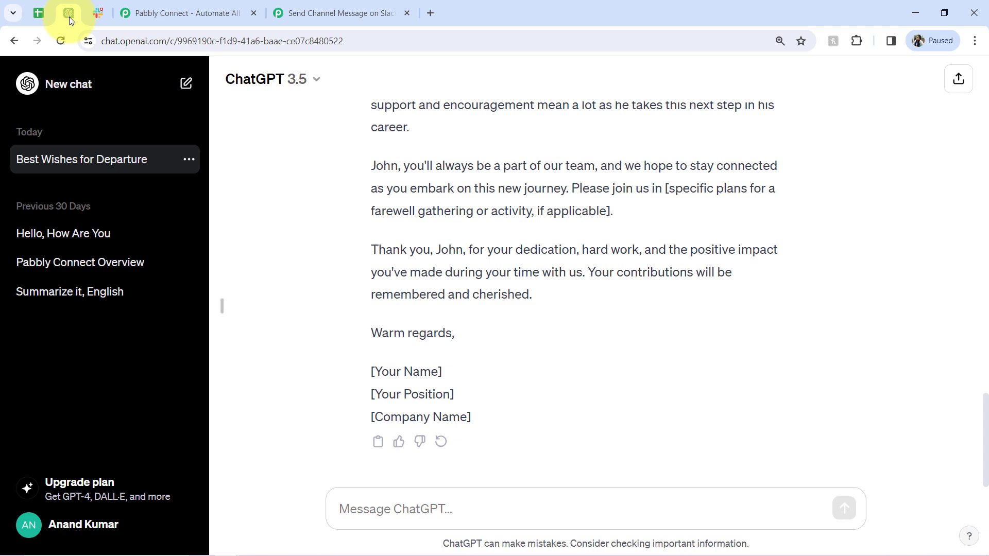
pyautogui.click(340, 13)
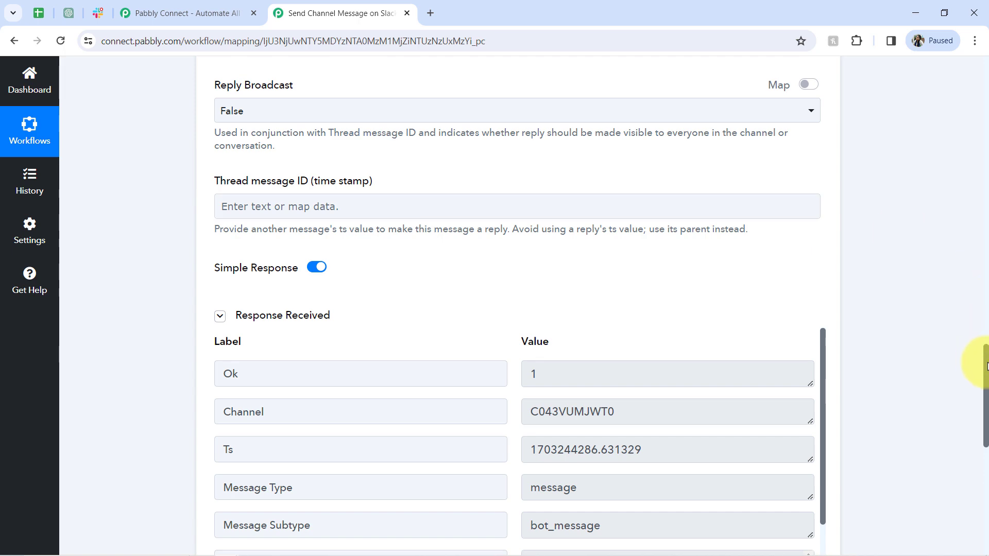
# - Collapse the workflow's Slack action and check the approval cell B3 in the Instructions for Team sheet
pyautogui.moveTo(986, 366); pyautogui.dragTo(962, 11)
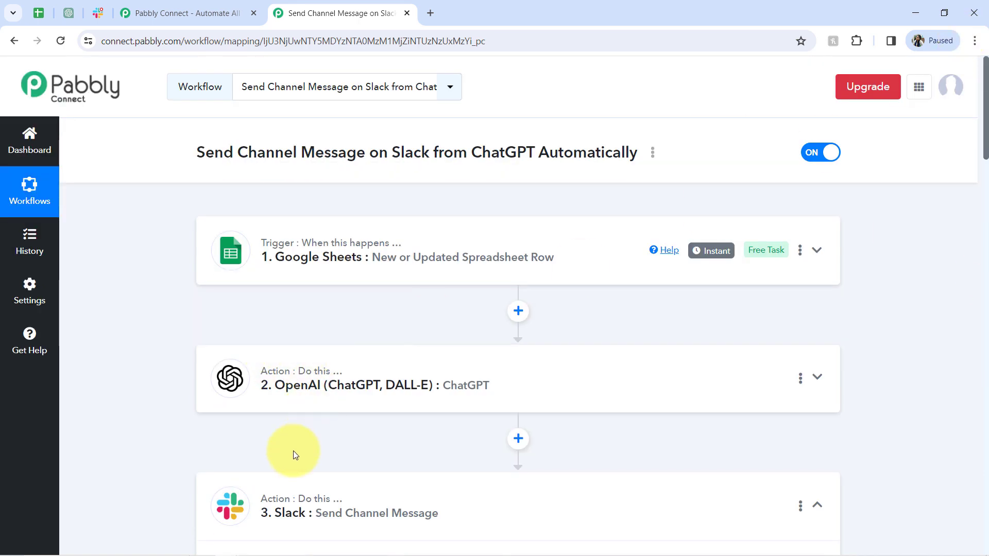
pyautogui.click(270, 489)
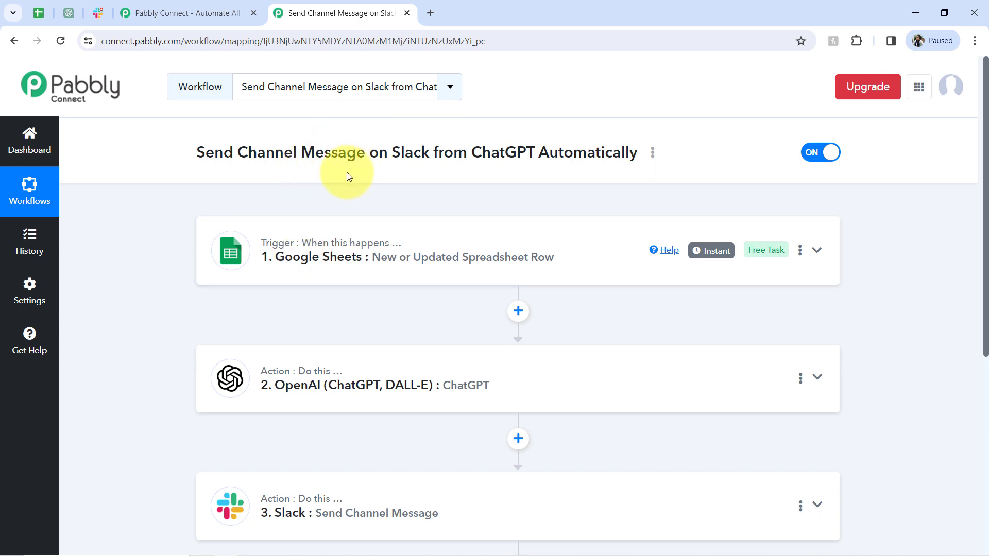
pyautogui.click(38, 13)
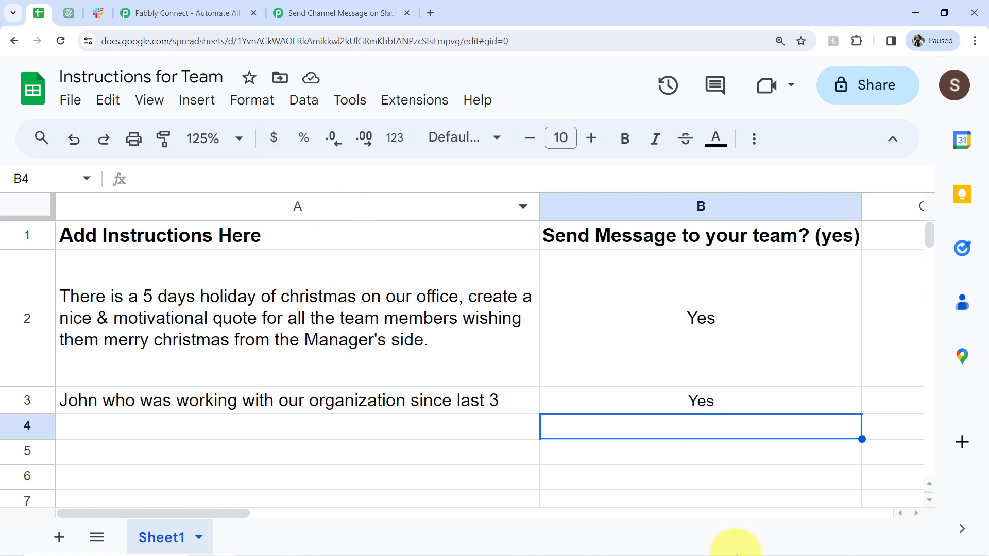
pyautogui.click(701, 402)
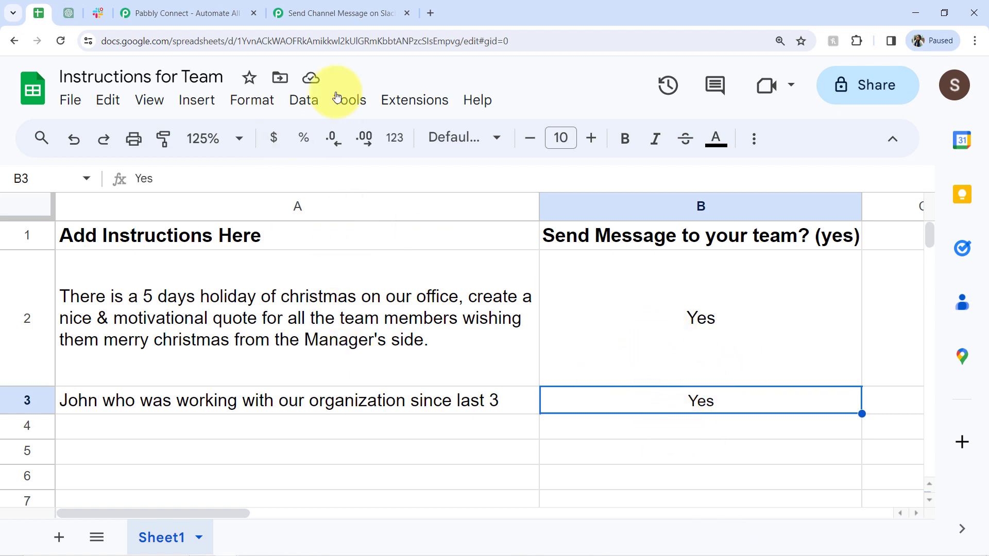
pyautogui.click(340, 13)
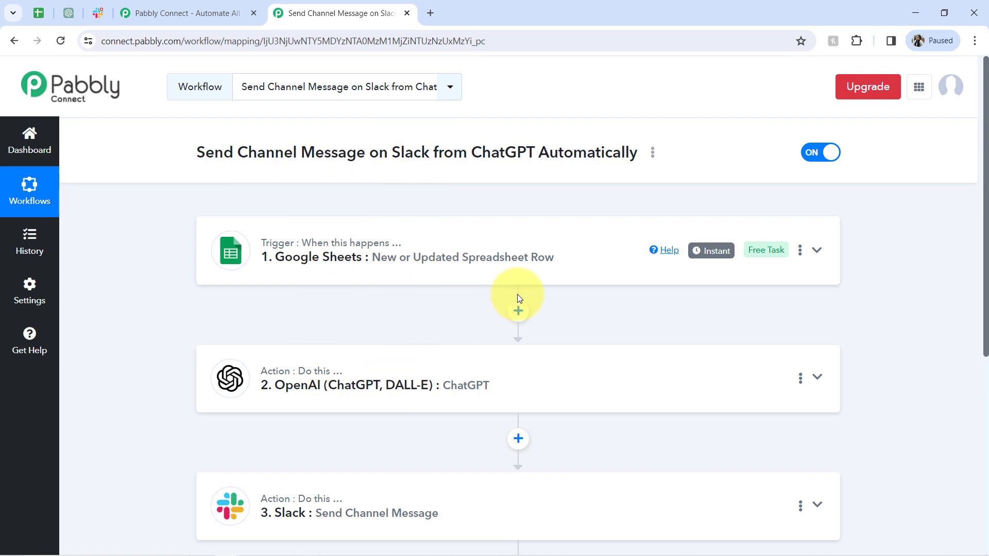
# - Insert a Filter by Pabbly action with the Filter Values event between the Google Sheets trigger and ChatGPT, and connect it
pyautogui.click(518, 311)
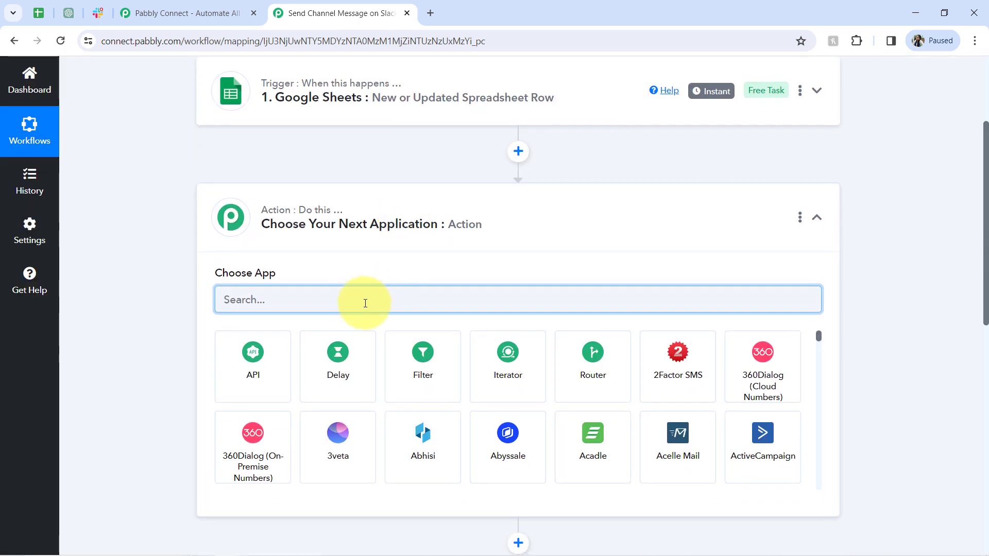
pyautogui.click(415, 370)
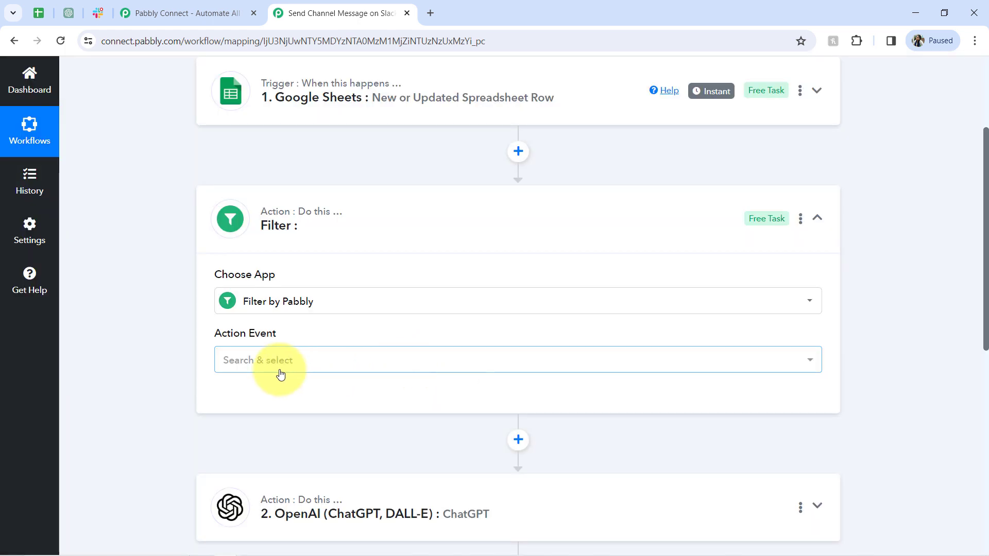
pyautogui.click(260, 366)
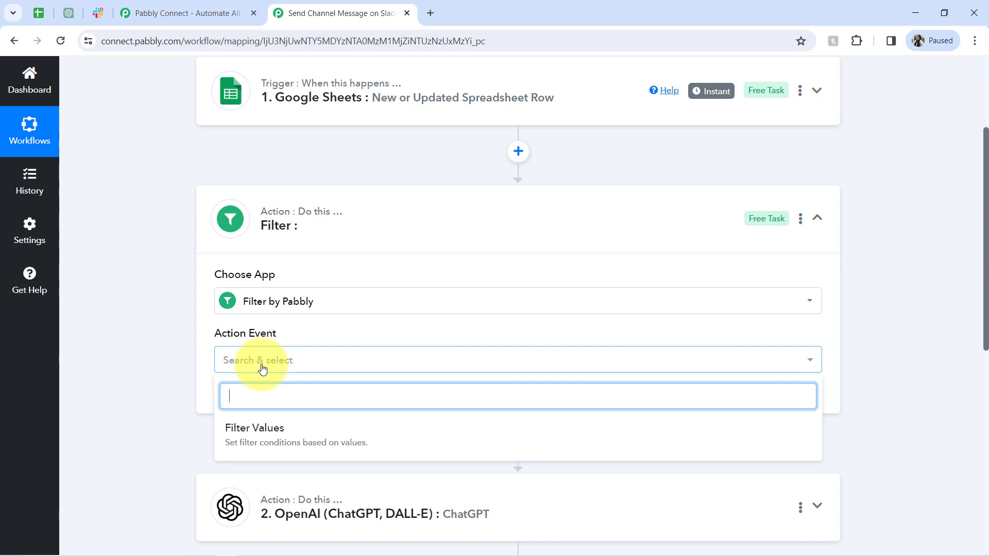
pyautogui.click(245, 441)
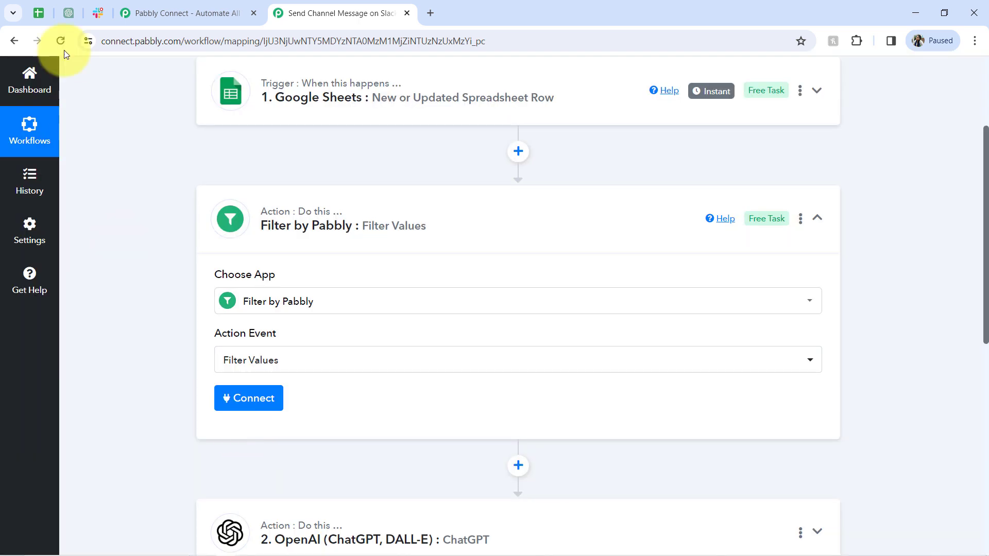
pyautogui.click(36, 10)
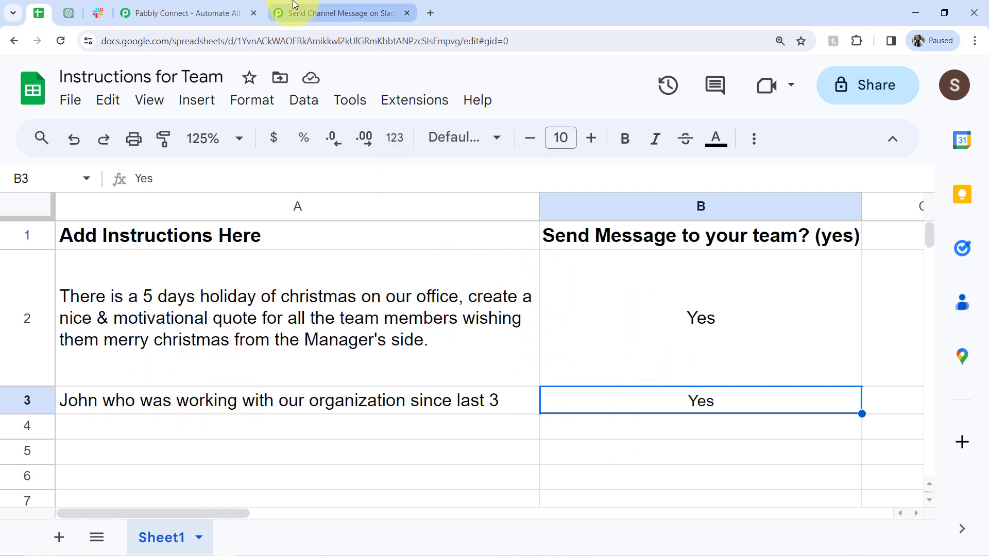
pyautogui.click(320, 13)
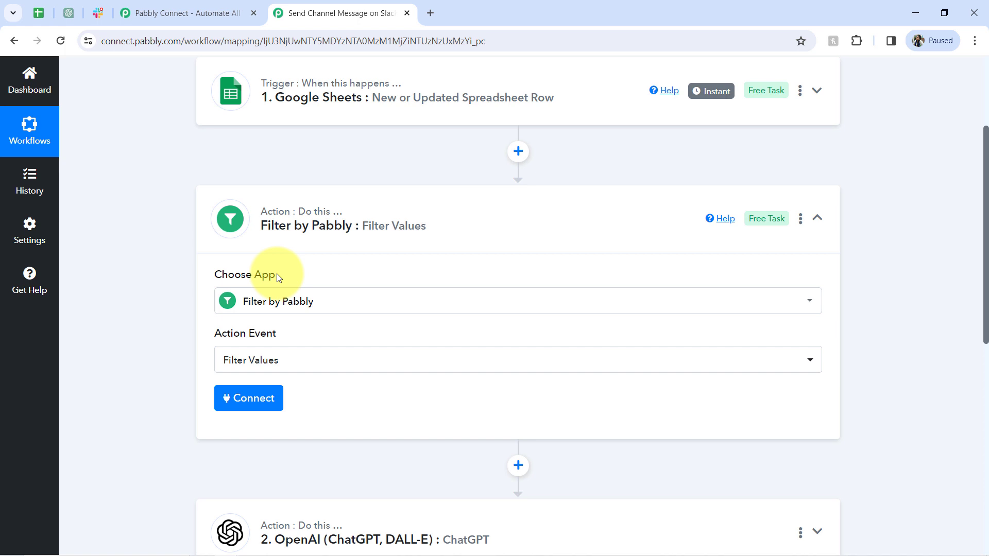
pyautogui.click(250, 400)
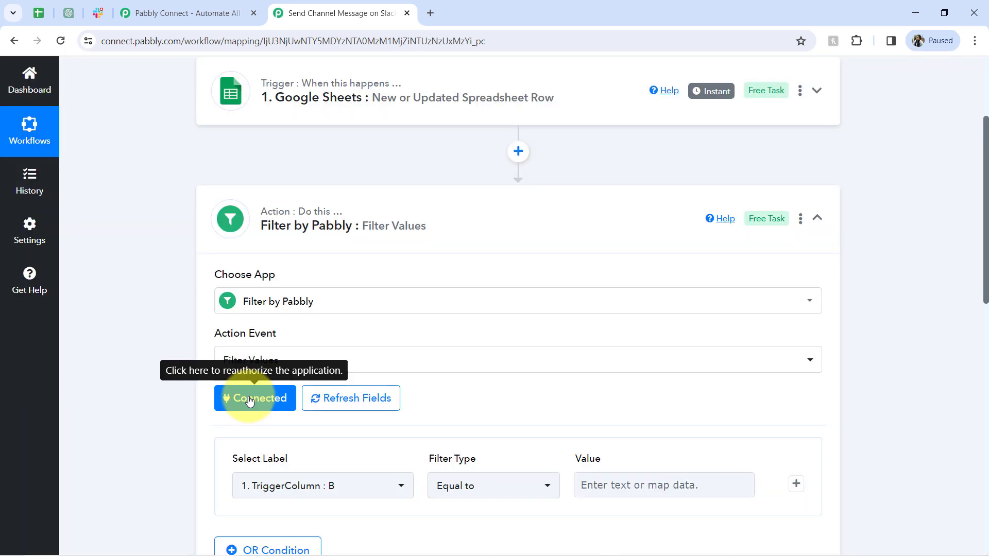
# - Set the filter condition to Send Message To Your Team? equal to Yes, save and test it, and check the response message
pyautogui.moveTo(987, 253); pyautogui.dragTo(987, 339)
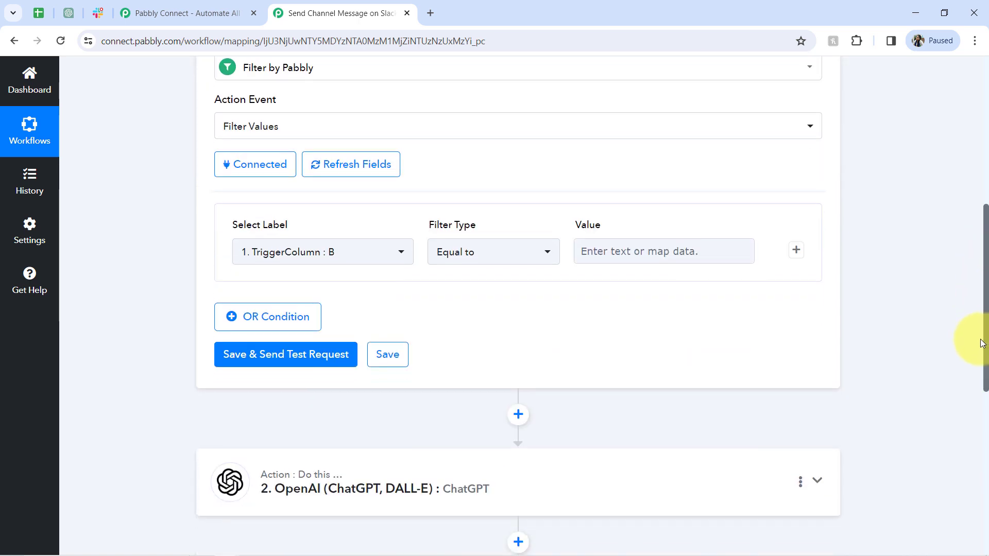
pyautogui.click(254, 258)
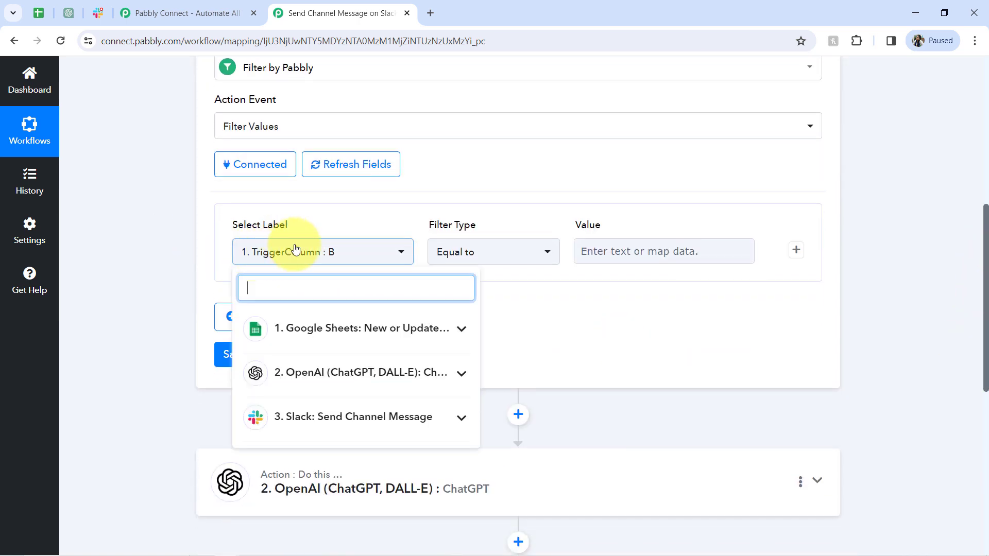
pyautogui.click(316, 338)
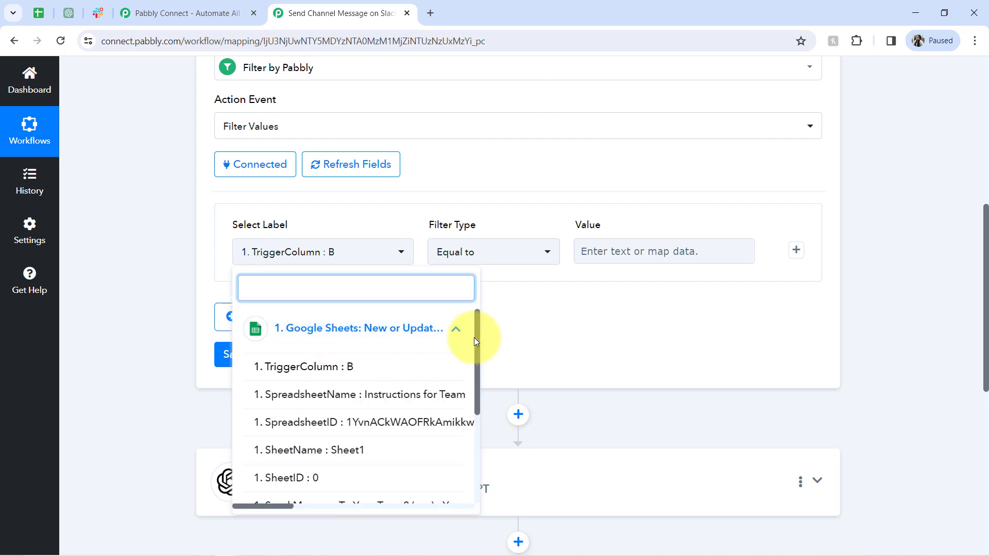
pyautogui.moveTo(478, 338); pyautogui.dragTo(476, 383)
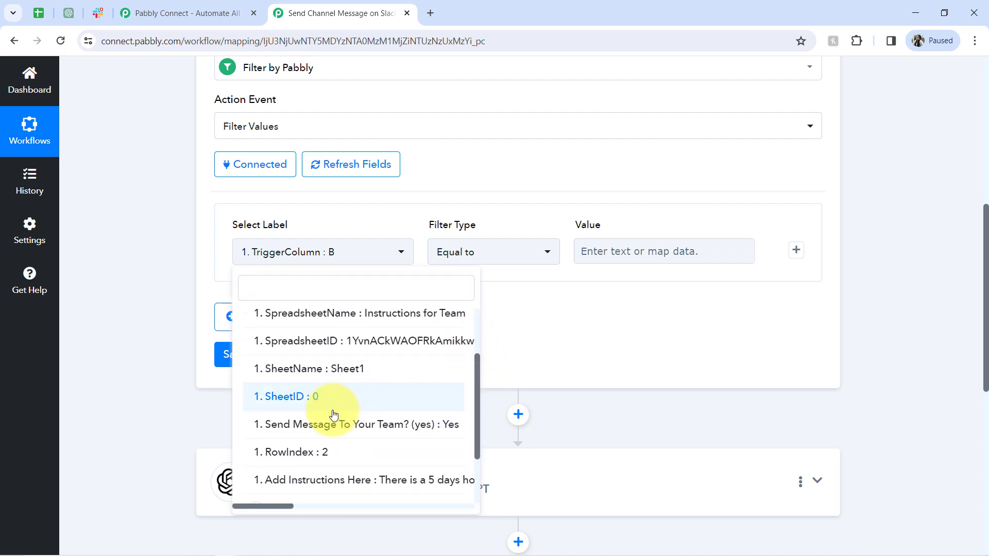
pyautogui.click(352, 426)
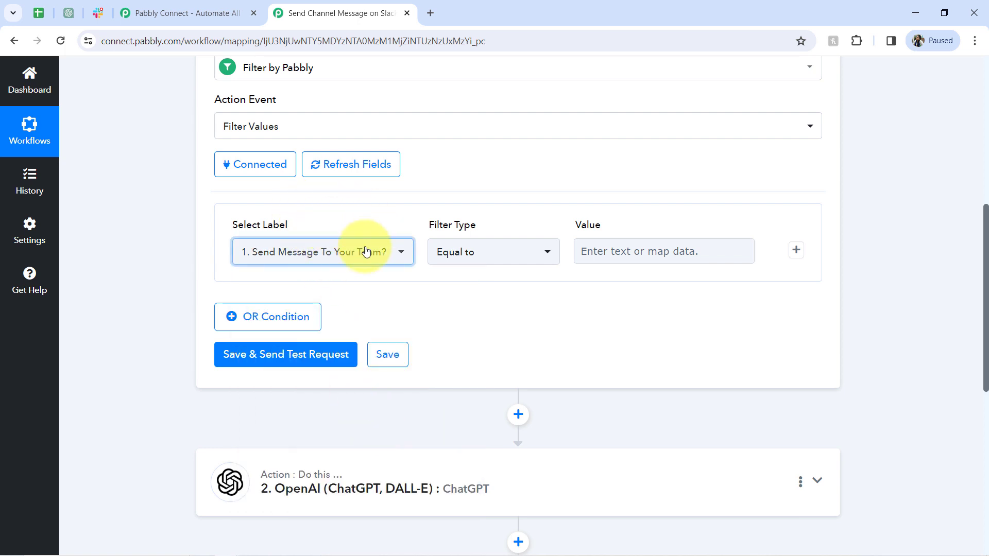
pyautogui.click(588, 249)
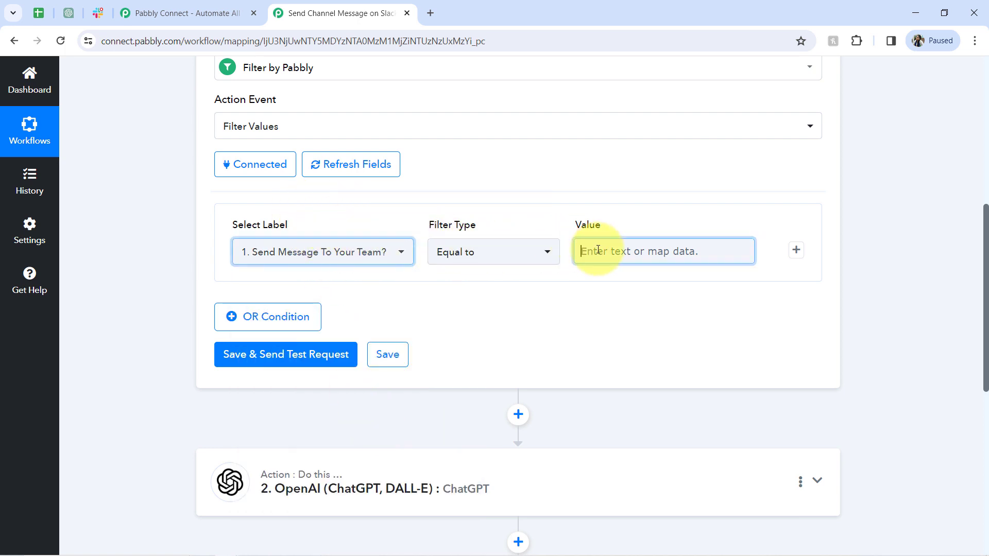
pyautogui.write('Yes')
pyautogui.click(320, 354)
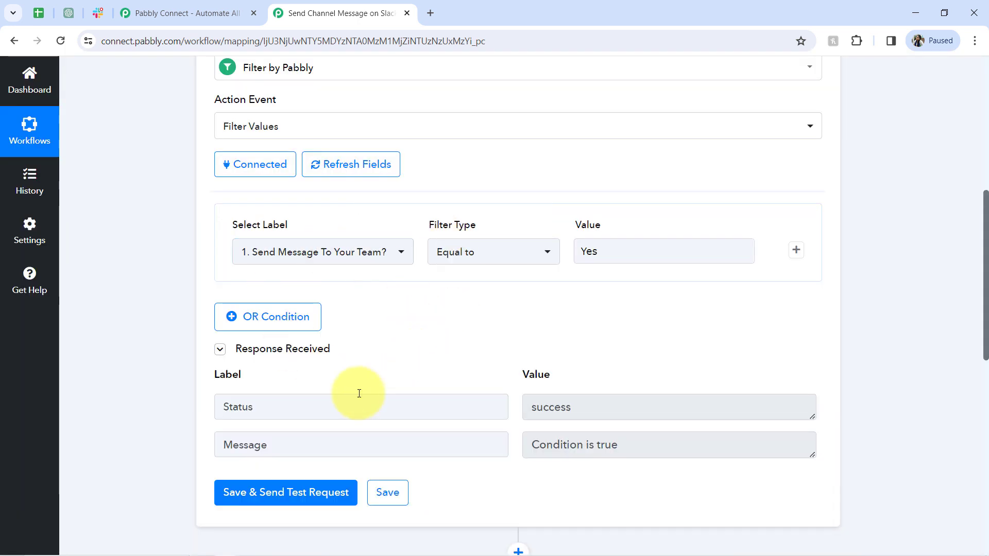
pyautogui.click(608, 446)
pyautogui.doubleClick(608, 446)
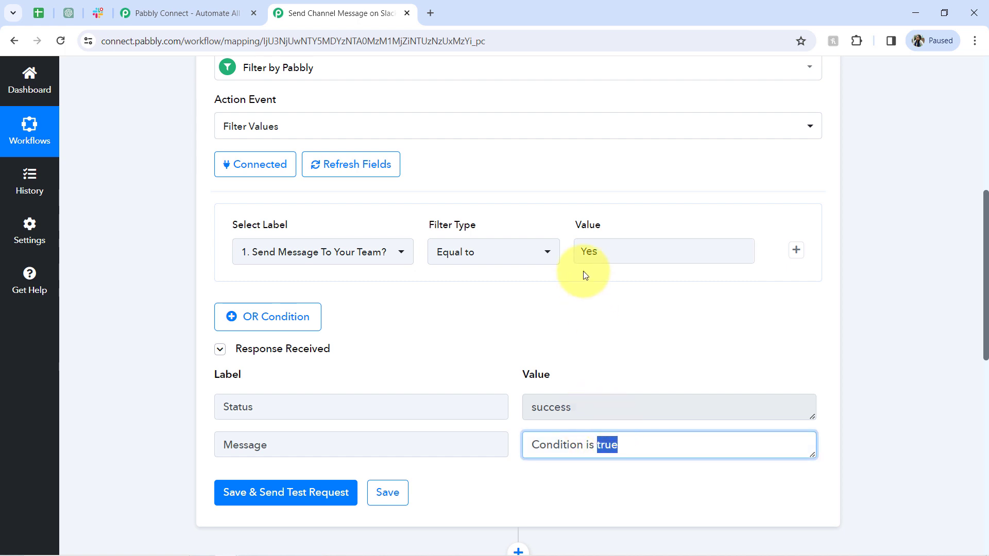
# - Try the filter with the non-matching value dfvdfvYes and send a test request
pyautogui.click(580, 250)
pyautogui.write('dfvdfv')
pyautogui.click(324, 494)
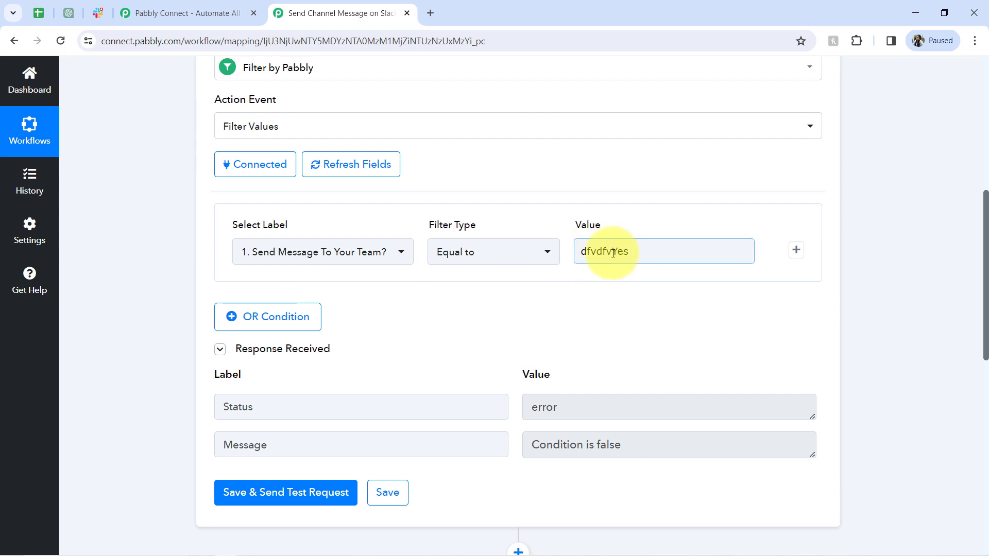
# - Restore the filter value to Yes and send the test request again
pyautogui.moveTo(613, 252); pyautogui.dragTo(530, 256)
pyautogui.press('BackSpace')
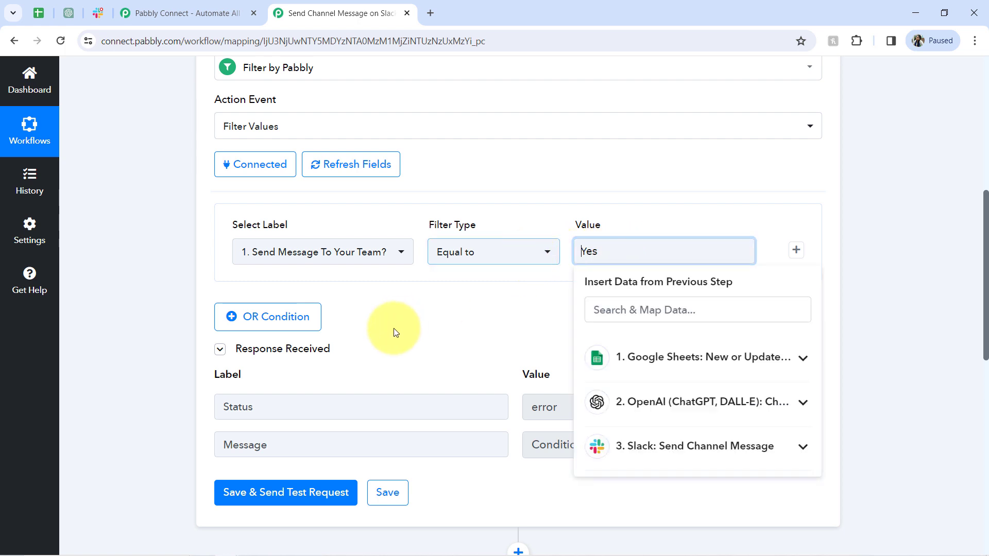
pyautogui.click(307, 490)
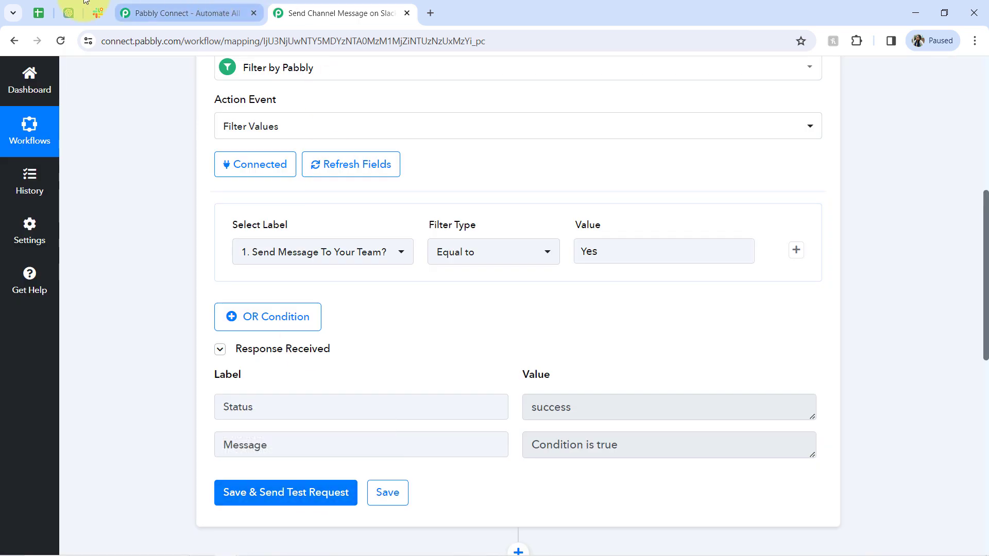
# - Look over the instruction and approval cells in the Instructions for Team sheet, and collapse the workflow's filter action
pyautogui.click(37, 13)
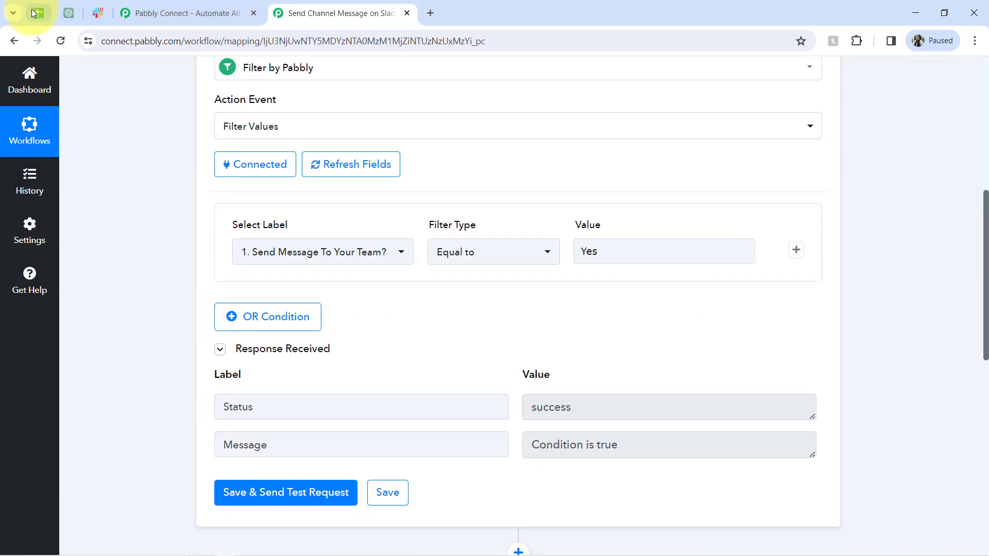
pyautogui.click(37, 13)
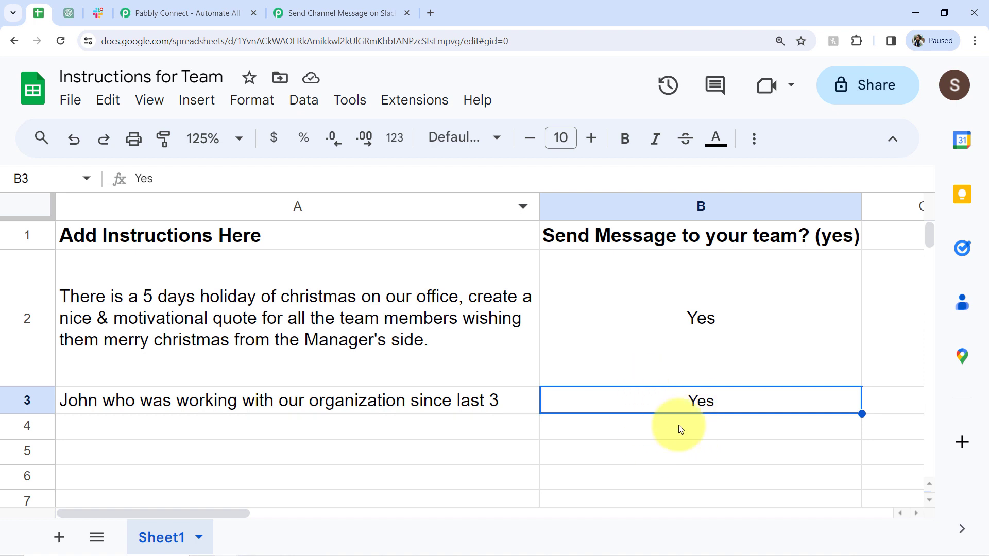
pyautogui.click(358, 428)
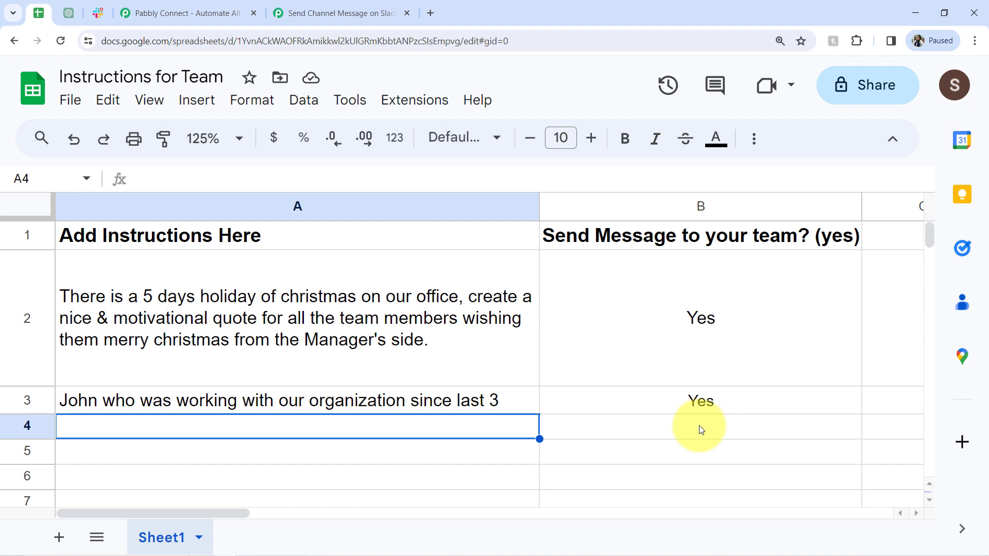
pyautogui.click(338, 13)
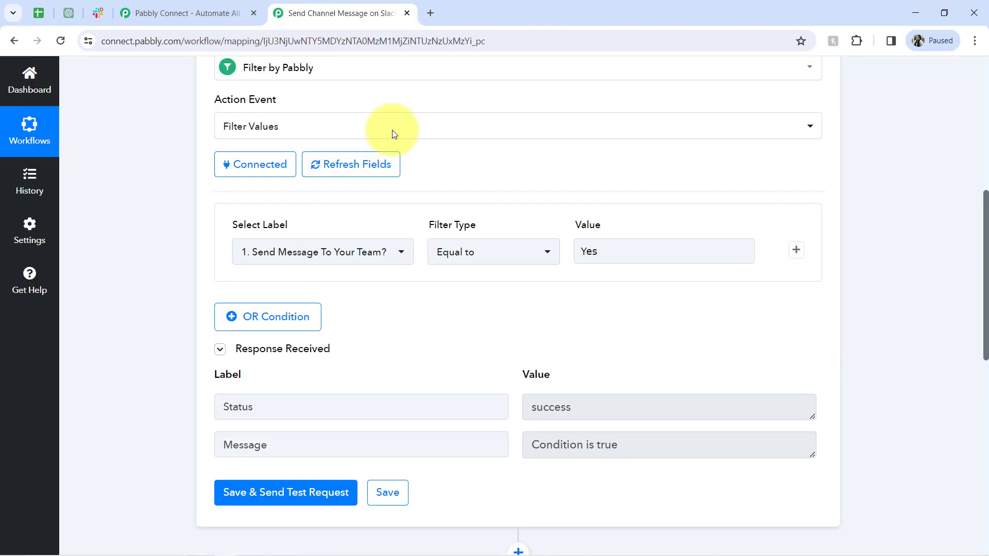
pyautogui.scroll(7, 971, 276)
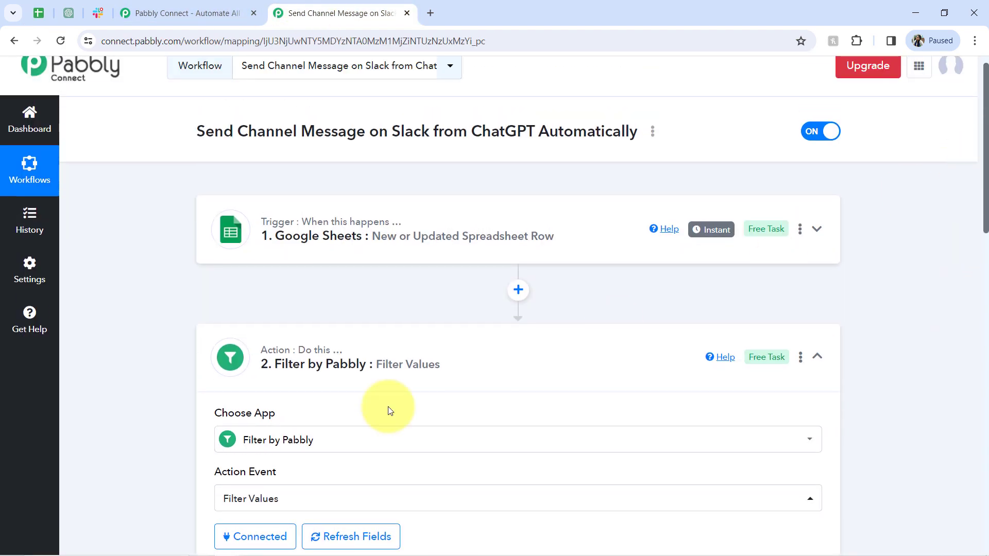
pyautogui.click(293, 339)
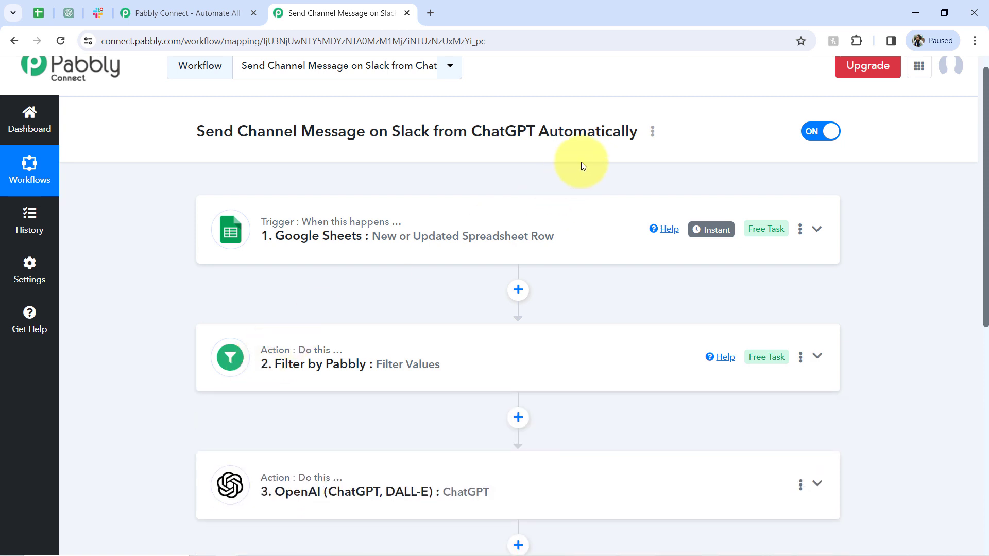
# - Copy the workflow's share link and close the workflow's browser tab
pyautogui.click(652, 136)
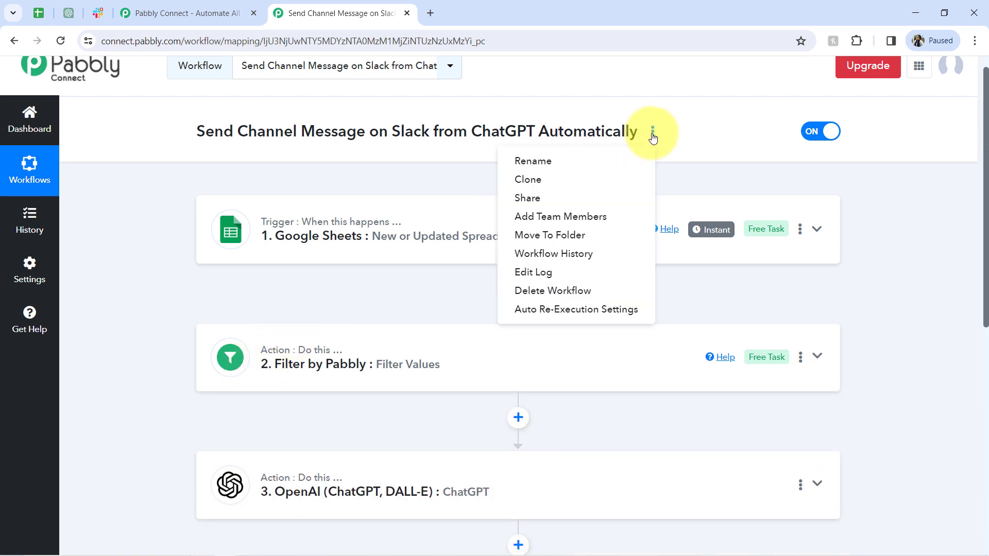
pyautogui.click(583, 197)
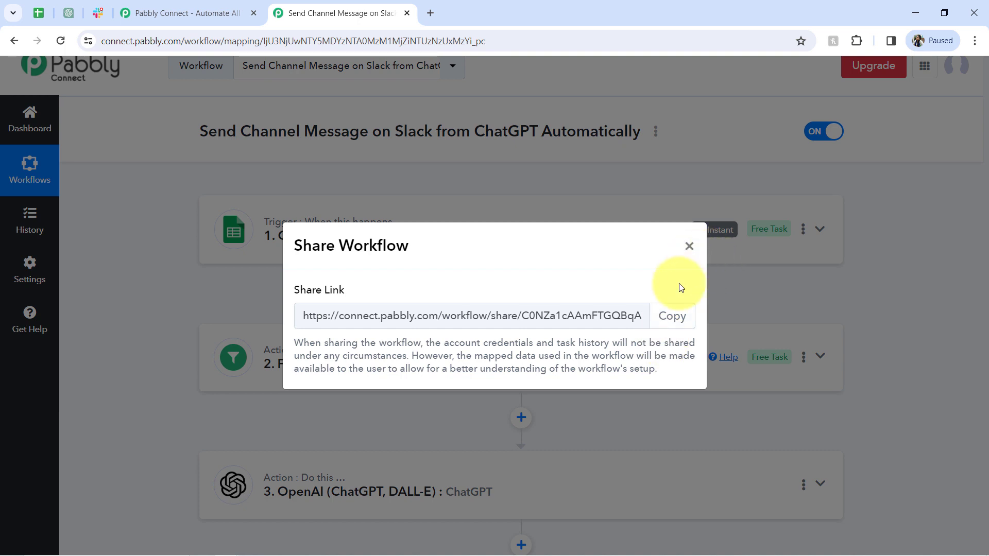
pyautogui.click(677, 317)
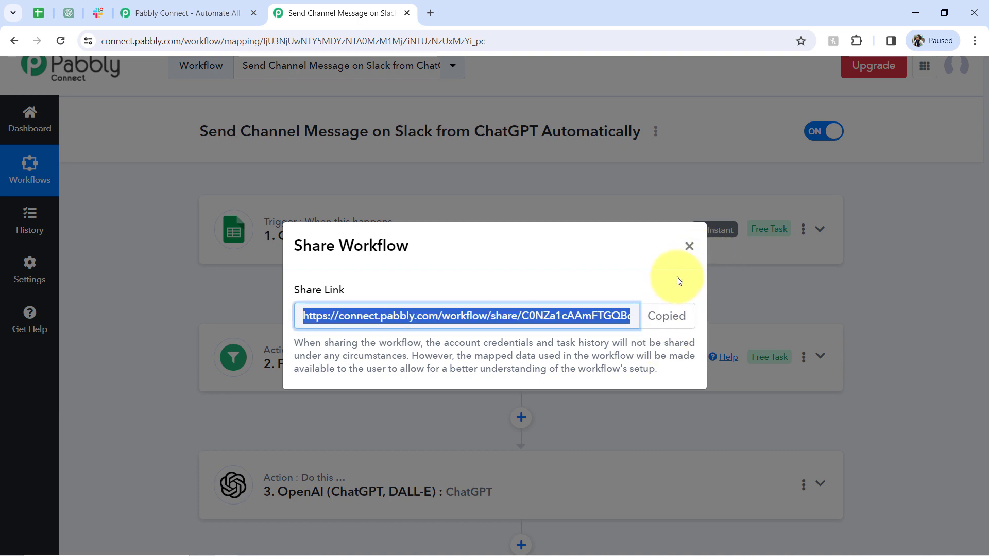
pyautogui.click(690, 246)
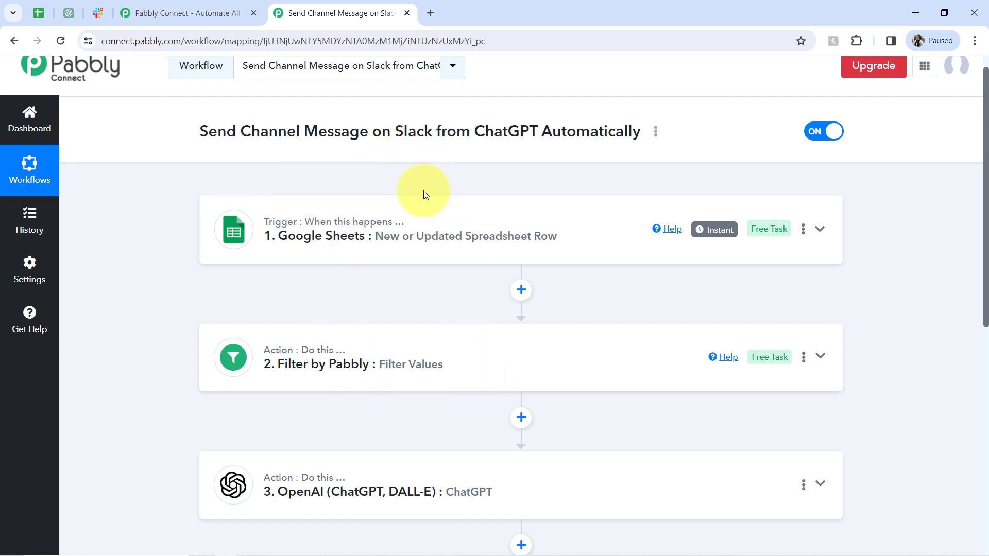
pyautogui.click(407, 14)
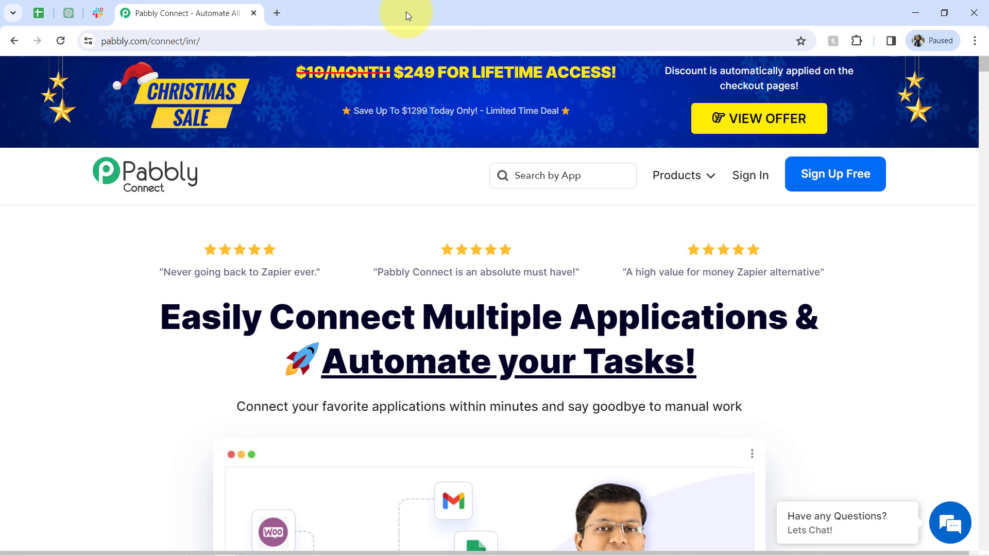